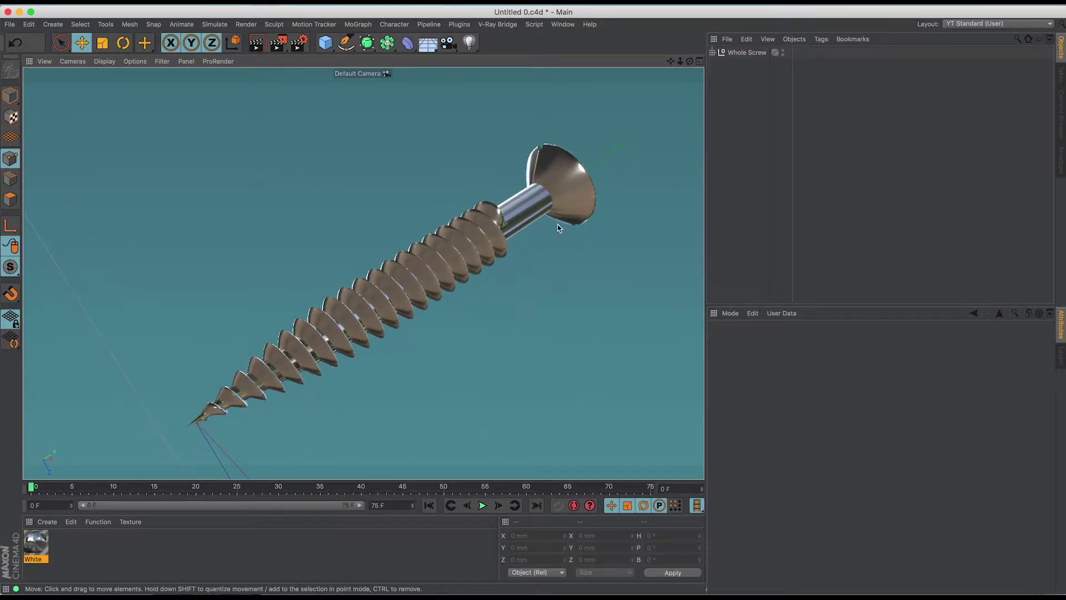
- Delete the Whole Screw object and create a helix spline lying in the XZ plane
{"action": "left_click", "coordinate": [748, 53]}
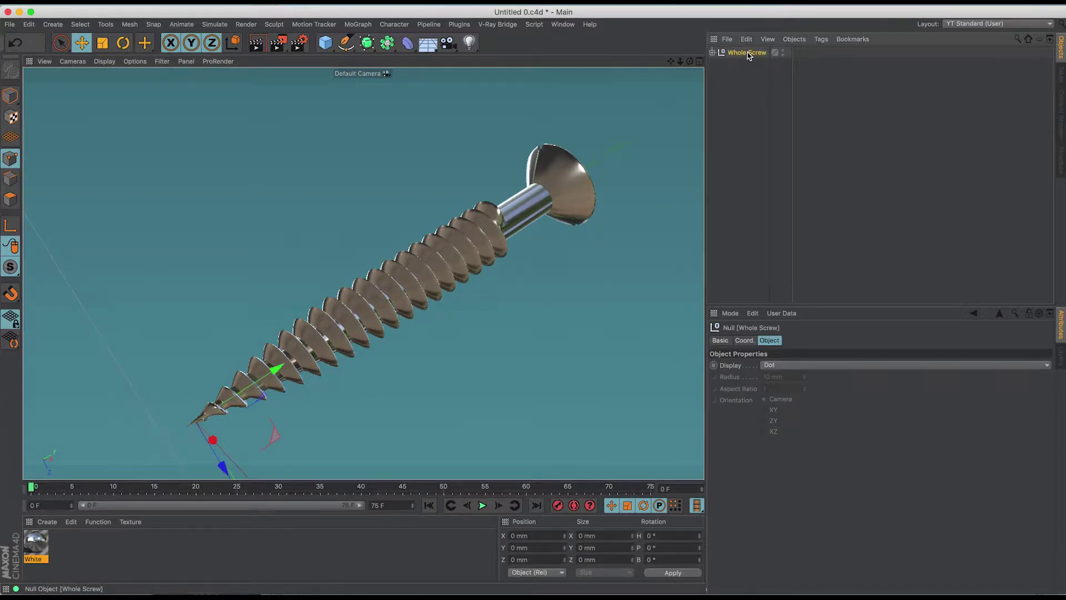
{"action": "key", "text": "Delete"}
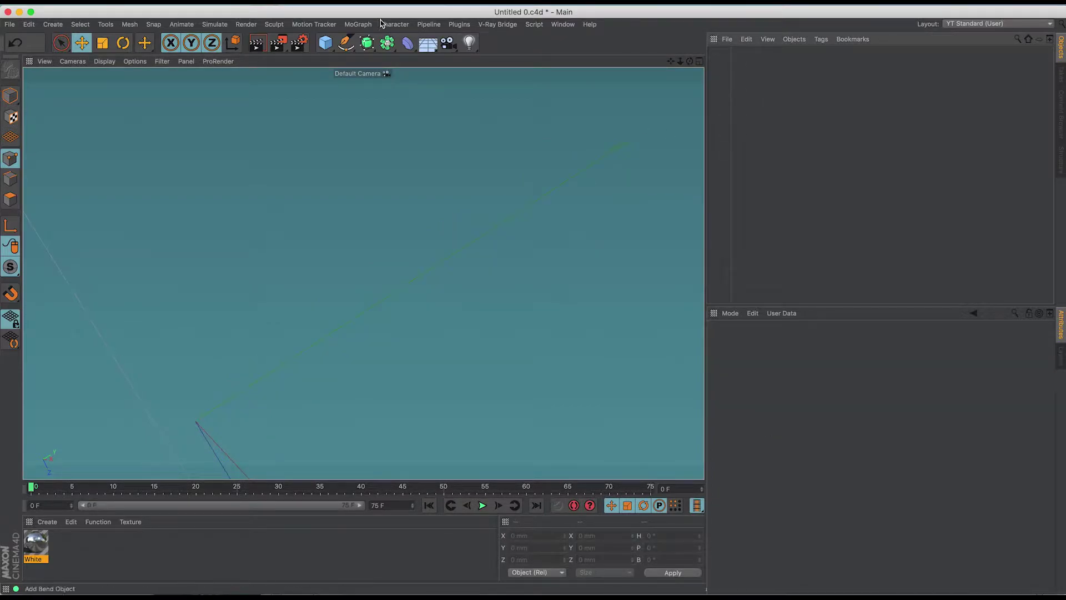
{"action": "left_click", "coordinate": [346, 42]}
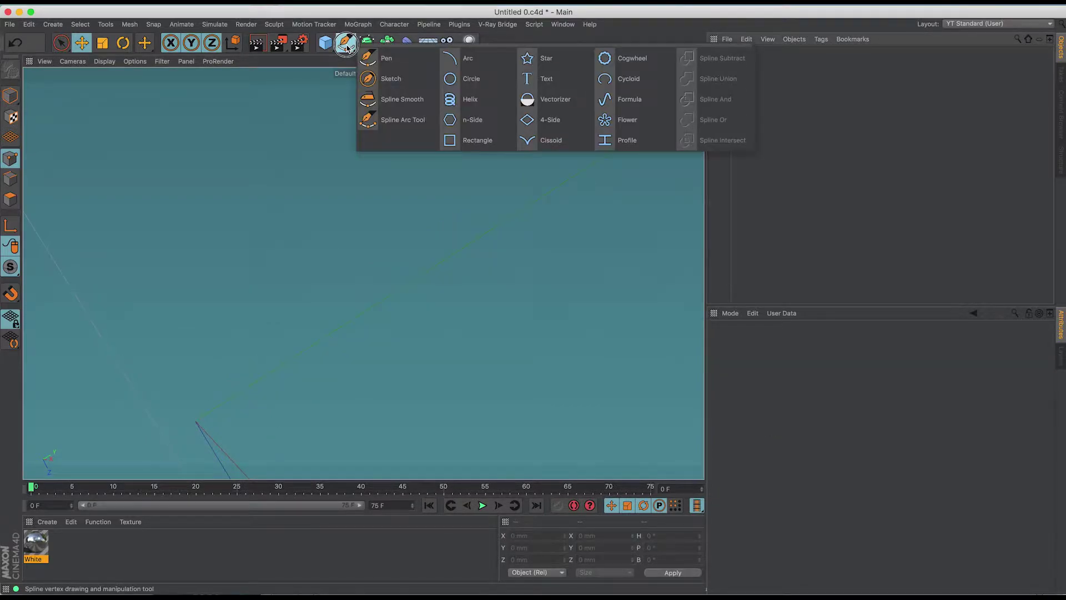
{"action": "left_click", "coordinate": [464, 104]}
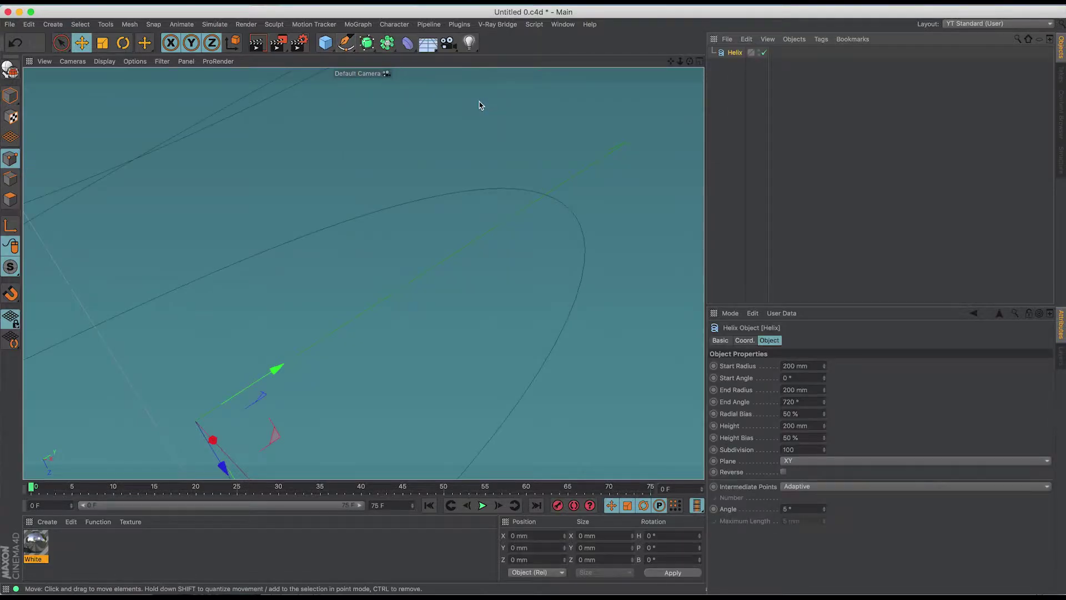
{"action": "left_click", "coordinate": [807, 464]}
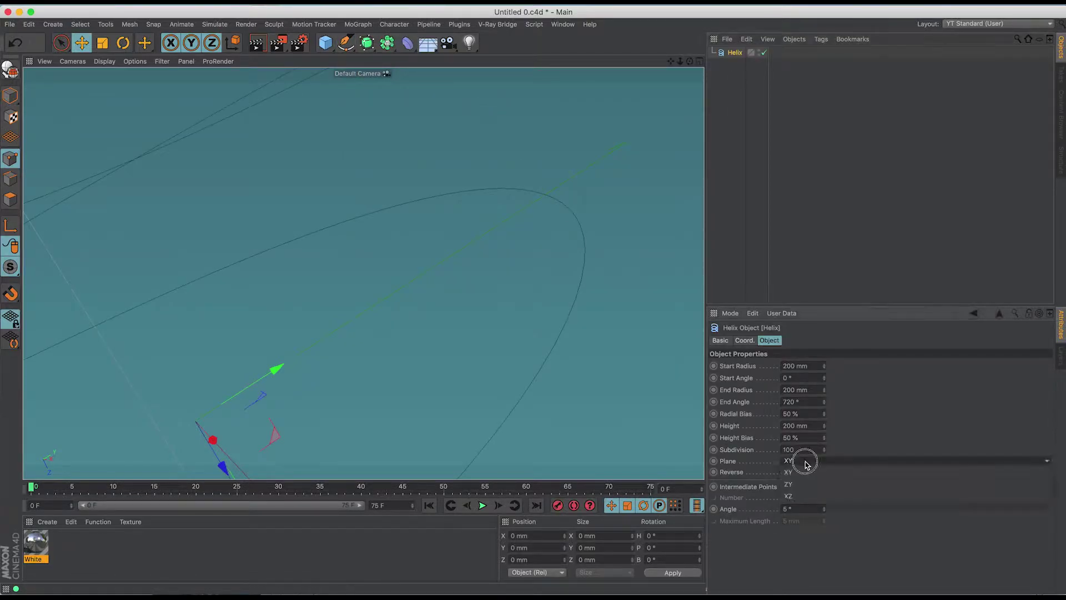
{"action": "left_click", "coordinate": [808, 496]}
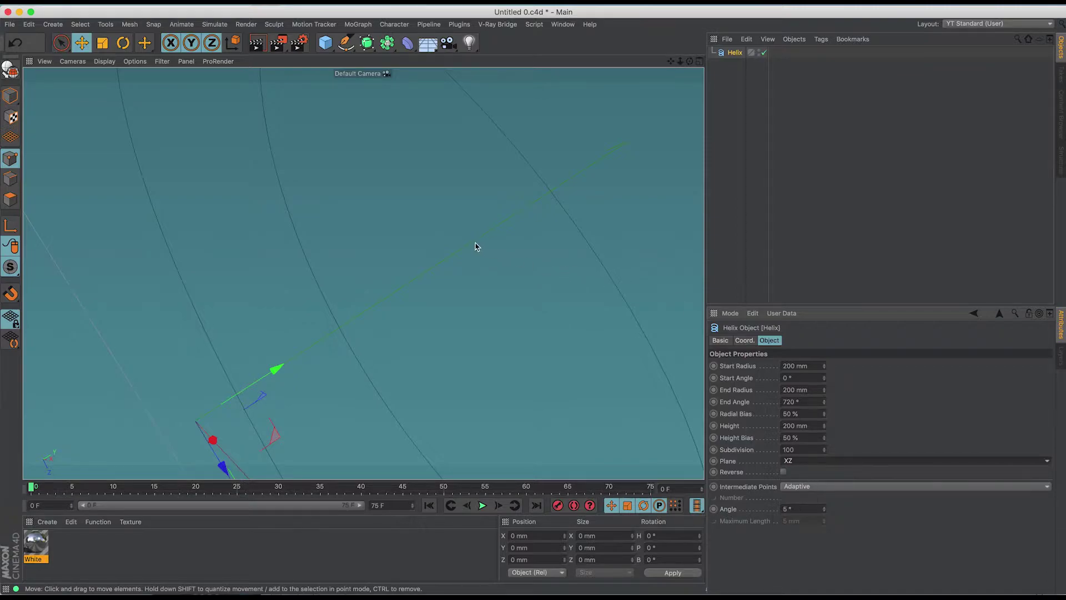
- Set the helix's start radius and end radius to 10 mm each
{"action": "scroll", "coordinate": [430, 246], "scroll_direction": "down", "scroll_amount": 5}
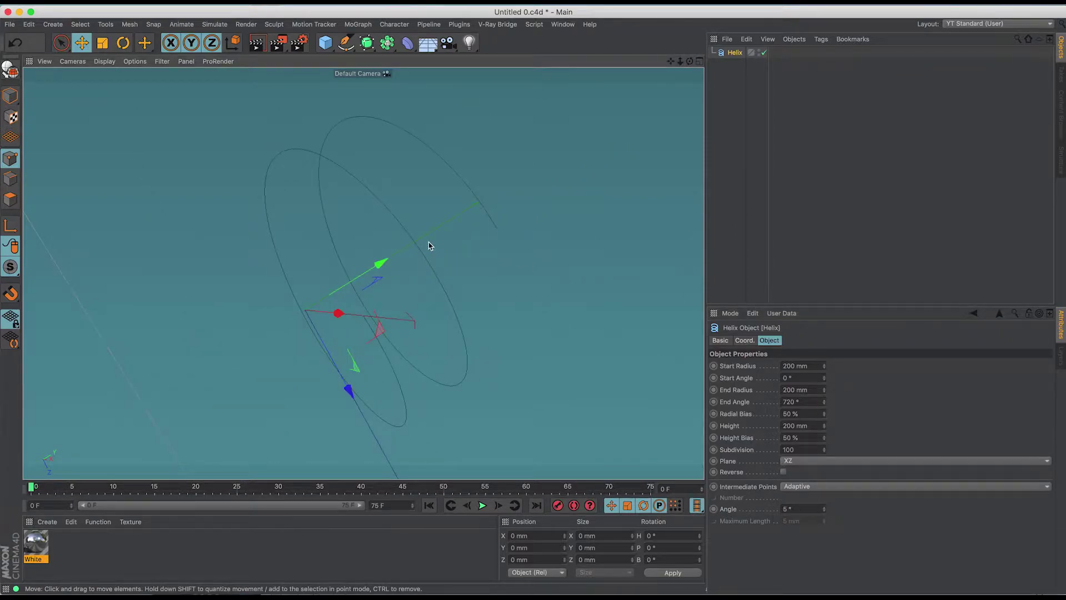
{"action": "left_click", "coordinate": [72, 61]}
{"action": "left_click", "coordinate": [83, 150]}
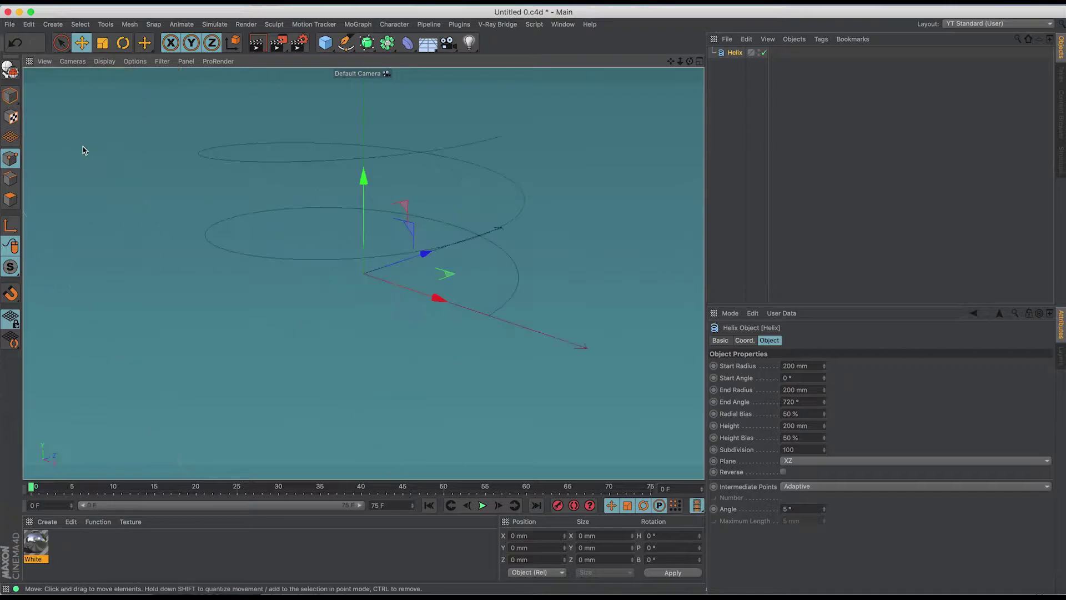
{"action": "key", "text": "h"}
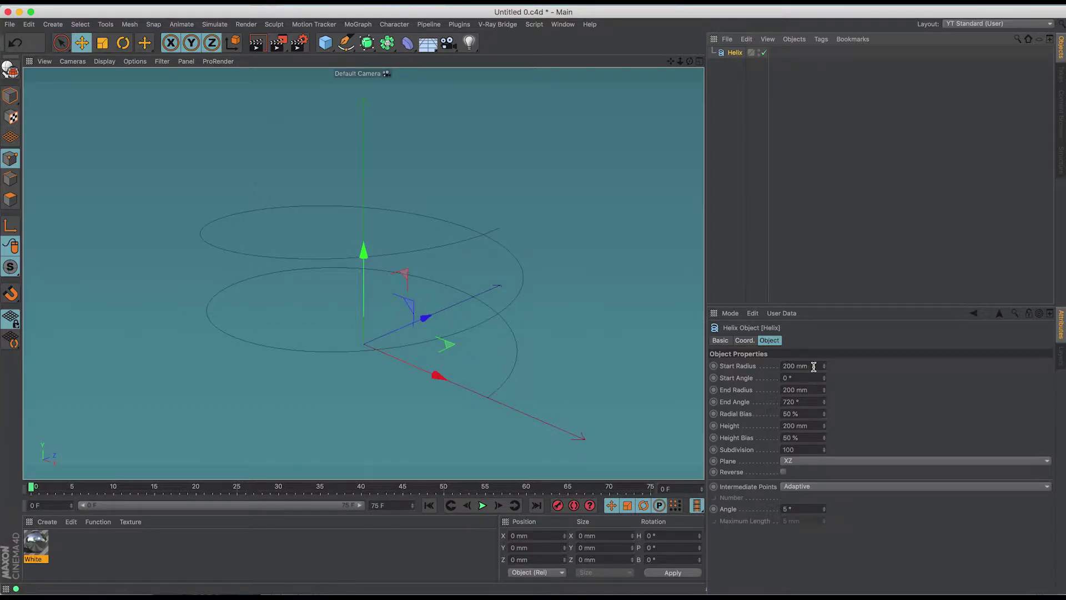
{"action": "left_click_drag", "start_coordinate": [813, 367], "coordinate": [779, 363]}
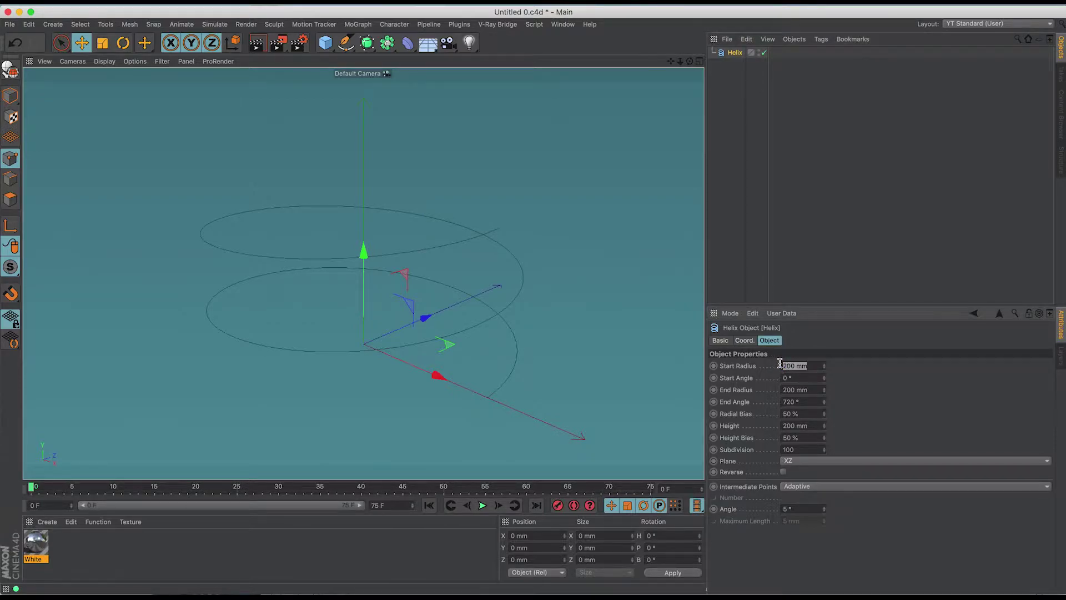
{"action": "type", "text": "10"}
{"action": "key", "text": "Tab"}
{"action": "key", "text": "Tab"}
{"action": "type", "text": "10"}
{"action": "key", "text": "Tab"}
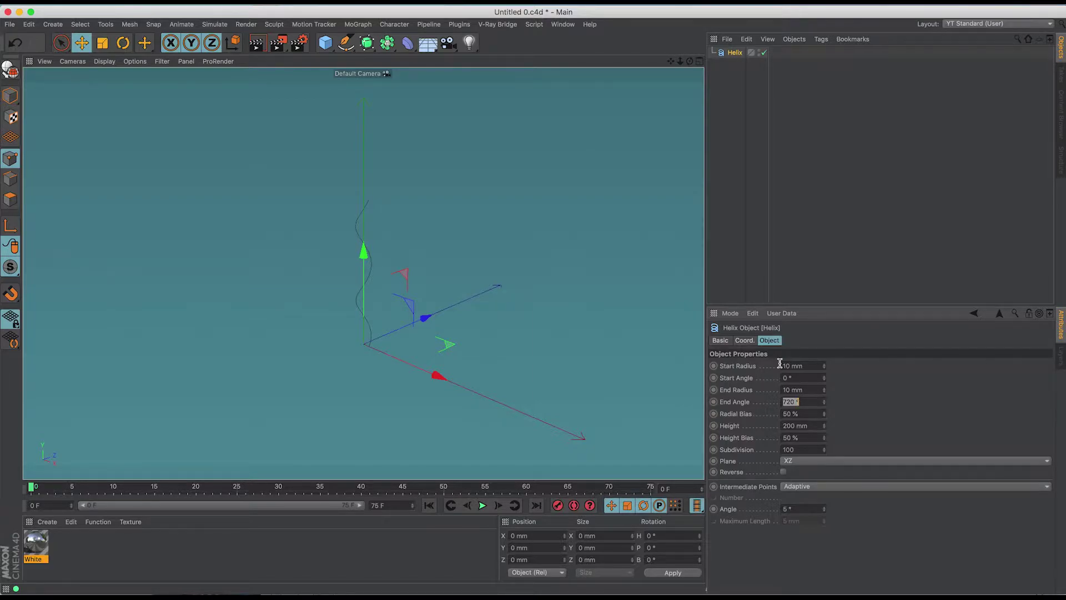
- Set the helix's end angle to 7200° and its subdivision to 1000
{"action": "key", "text": "Right"}
{"action": "type", "text": "0"}
{"action": "key", "text": "Tab"}
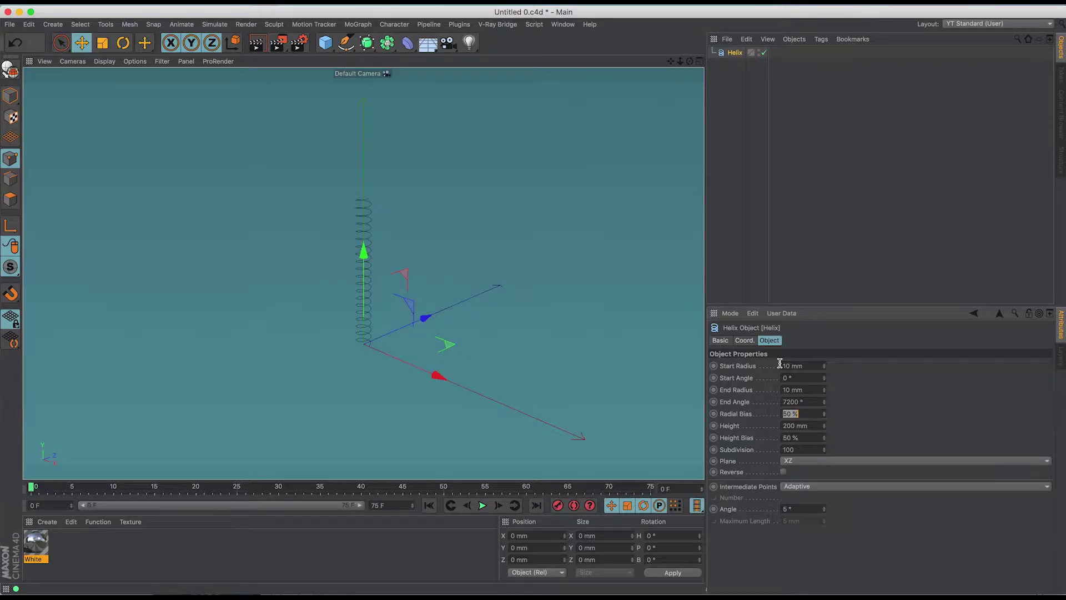
{"action": "key", "text": "Tab"}
{"action": "key", "text": "Tab"}
{"action": "key", "text": "Tab"}
{"action": "key", "text": "Right"}
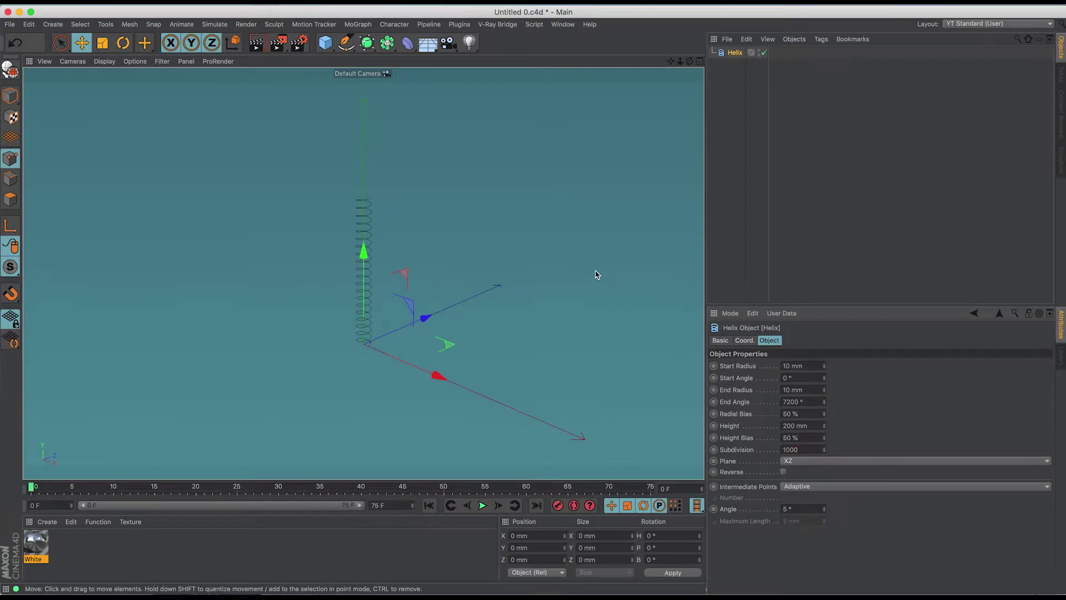
- Try a helix subdivision of 100, inspecting the coils from above and in perspective, and restore the subdivision to 1000
{"action": "key", "text": "F2"}
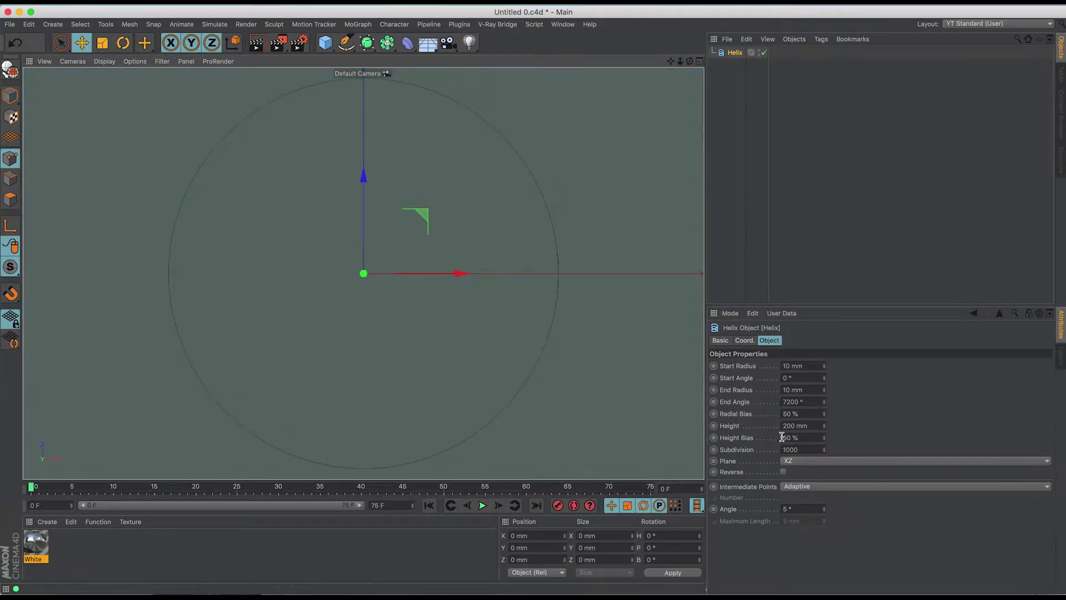
{"action": "double_click", "coordinate": [793, 450]}
{"action": "type", "text": "100"}
{"action": "key", "text": "Return"}
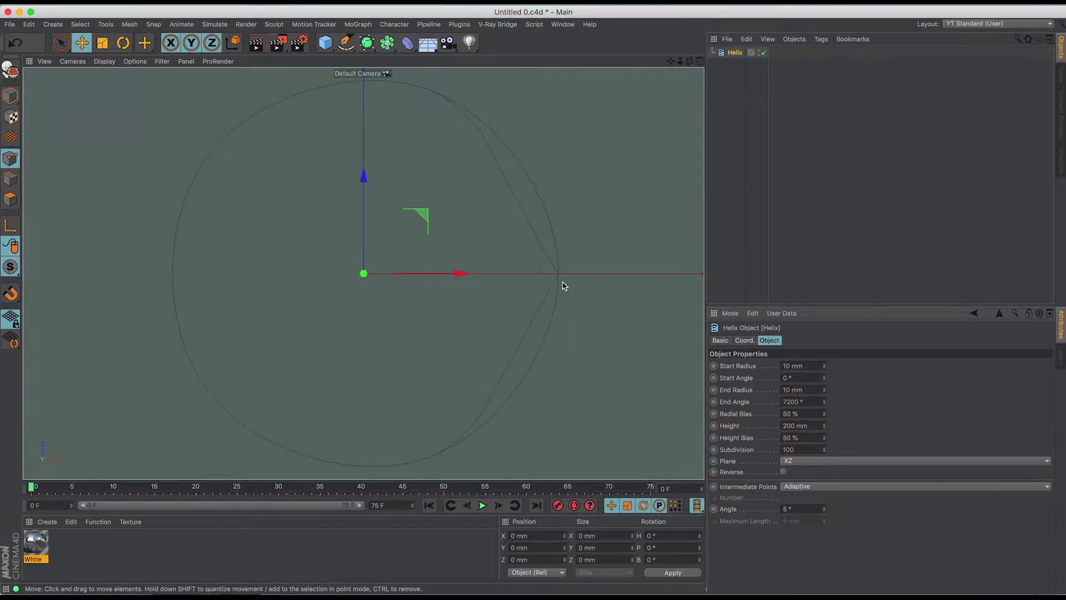
{"action": "key", "text": "F1"}
{"action": "scroll", "coordinate": [562, 286], "scroll_direction": "up", "scroll_amount": 10}
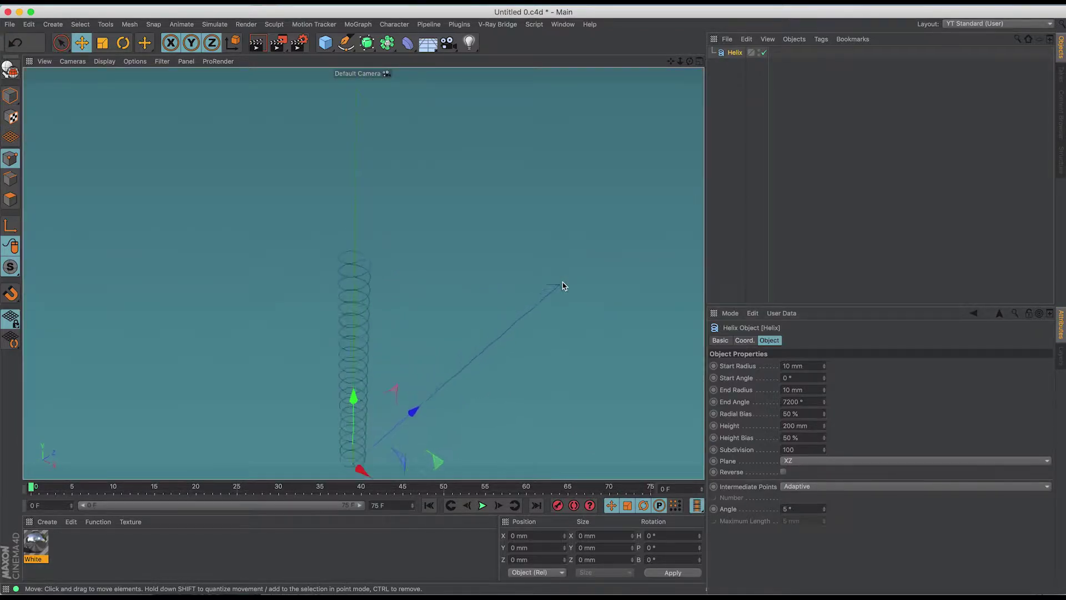
{"action": "scroll", "coordinate": [563, 286], "scroll_direction": "up", "scroll_amount": 3}
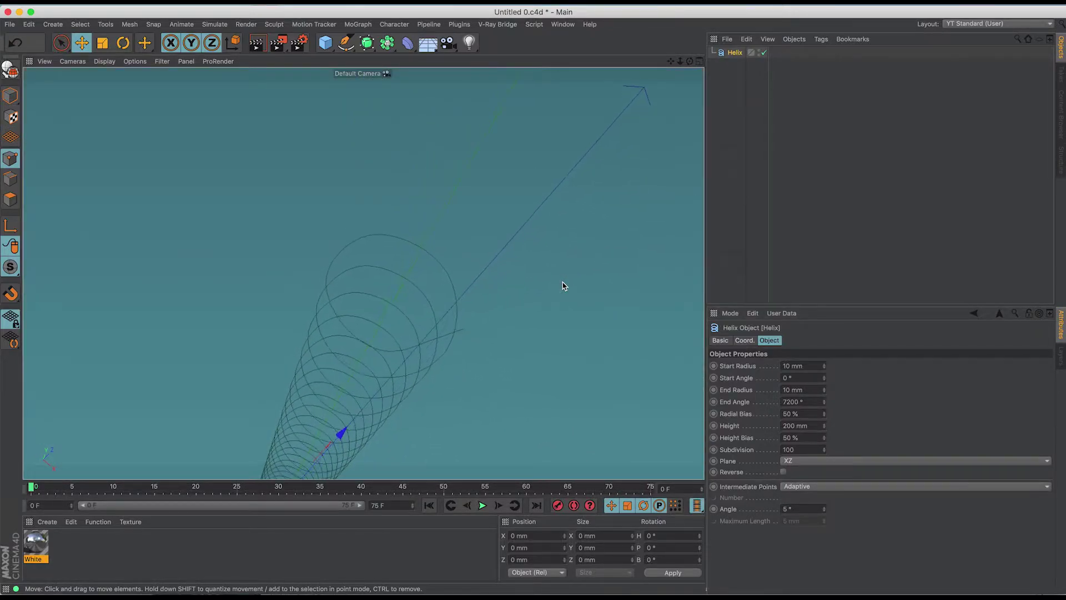
{"action": "scroll", "coordinate": [562, 286], "scroll_direction": "down", "scroll_amount": 5}
{"action": "left_click_drag", "start_coordinate": [562, 283], "coordinate": [564, 288], "text": "alt"}
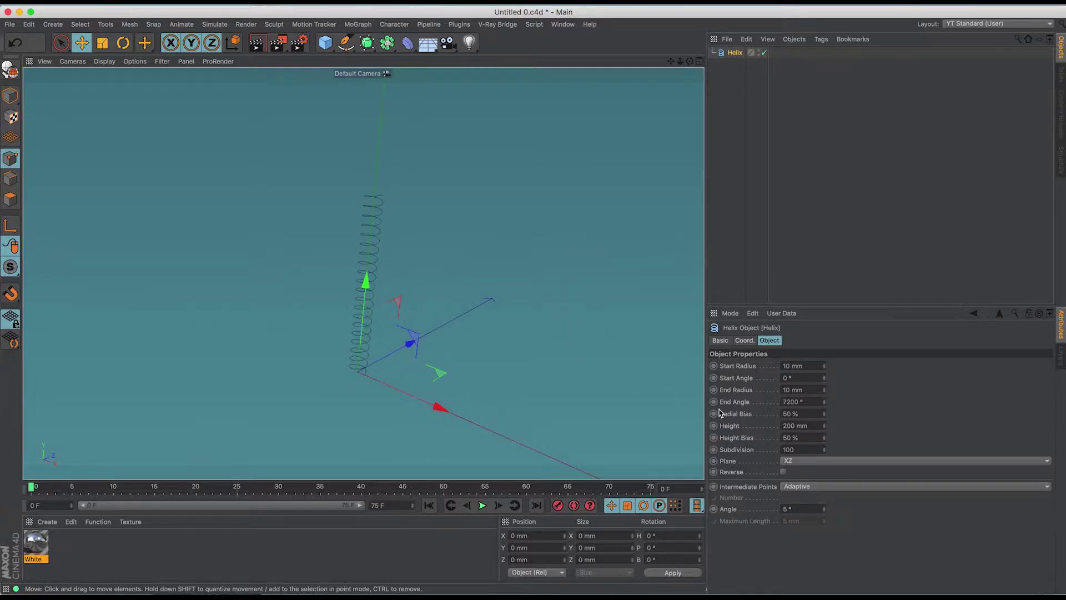
{"action": "left_click", "coordinate": [805, 449]}
{"action": "type", "text": "0"}
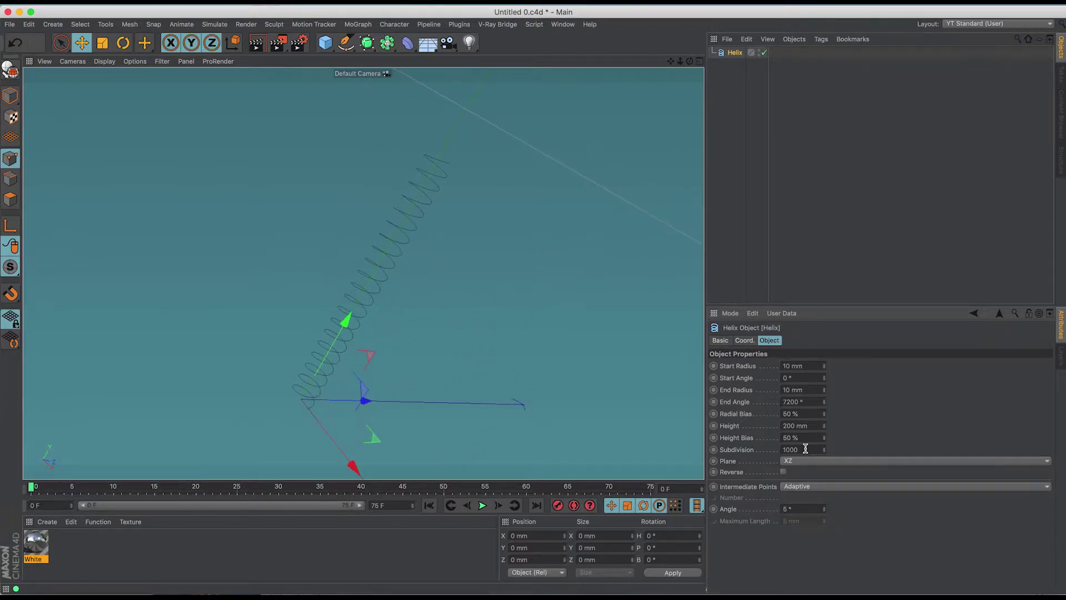
- Add a Spline Wrap deformer to the scene without parenting it to the helix
{"action": "left_click", "coordinate": [729, 74]}
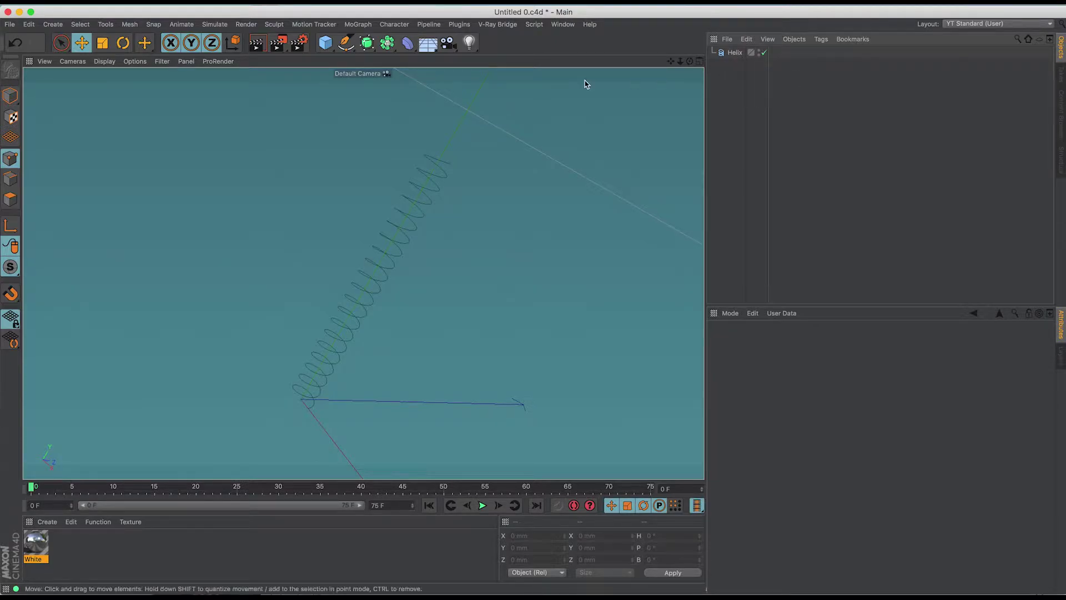
{"action": "left_click", "coordinate": [407, 43]}
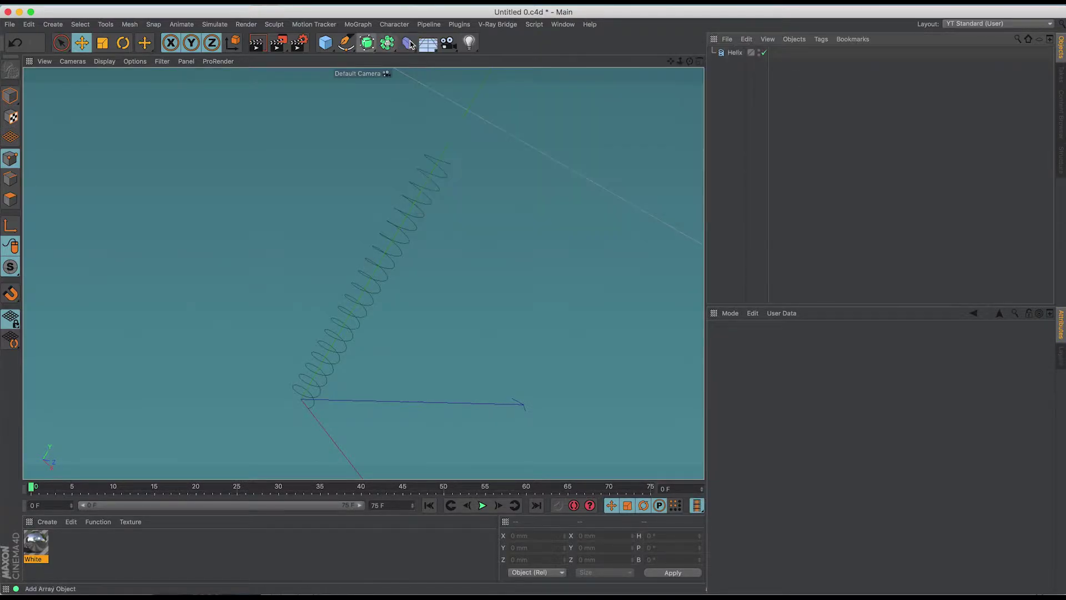
{"action": "left_click", "coordinate": [405, 46]}
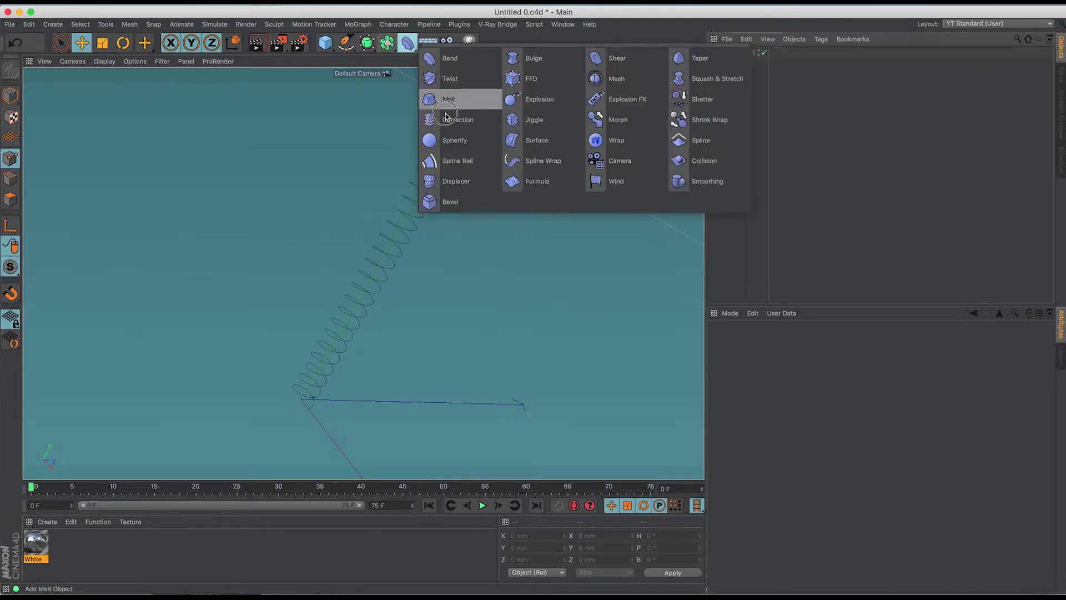
{"action": "left_click", "coordinate": [545, 166]}
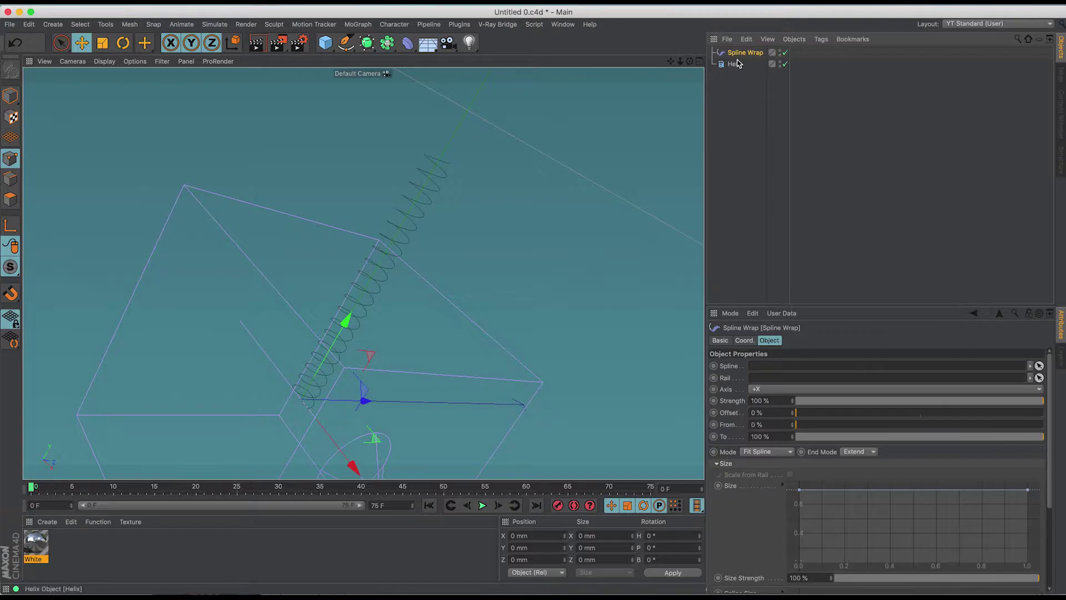
{"action": "left_click", "coordinate": [758, 111]}
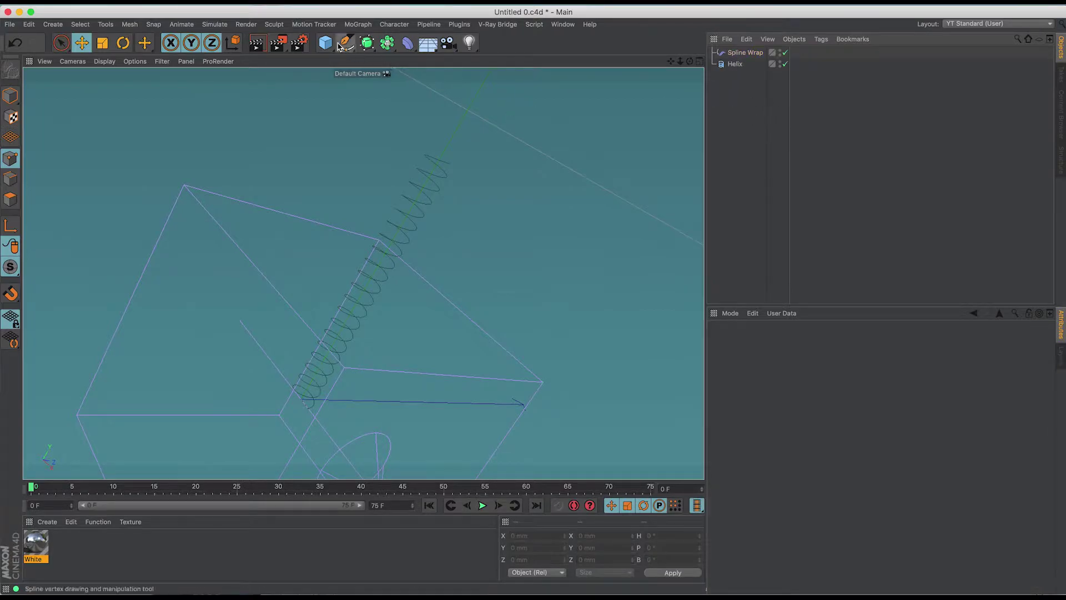
- Create a plane primitive oriented to +X and display its segment lines in the viewport
{"action": "left_click_drag", "start_coordinate": [325, 42], "coordinate": [334, 79]}
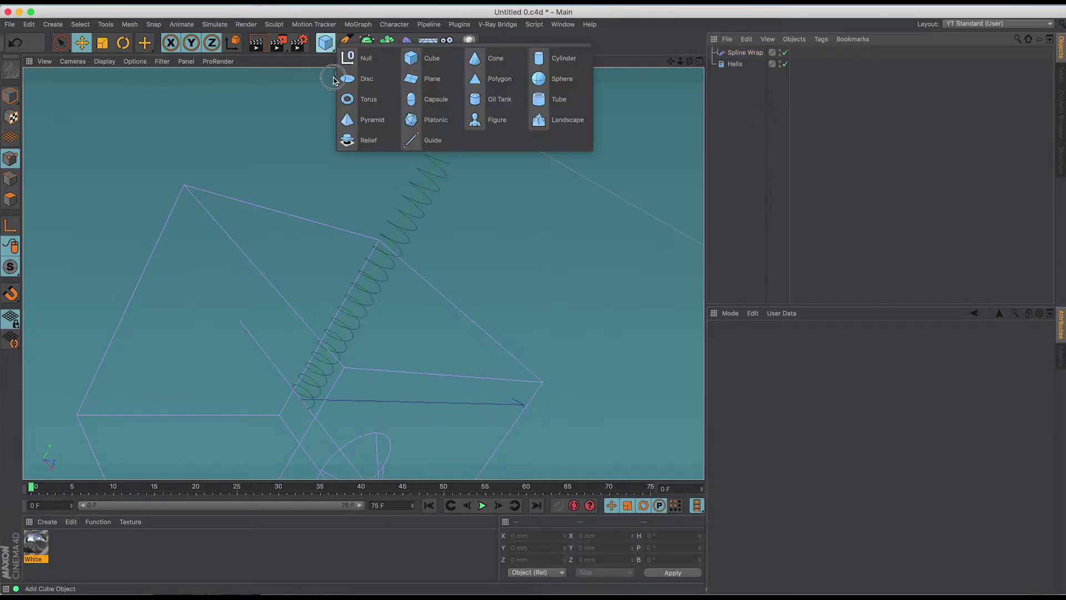
{"action": "left_click", "coordinate": [417, 78]}
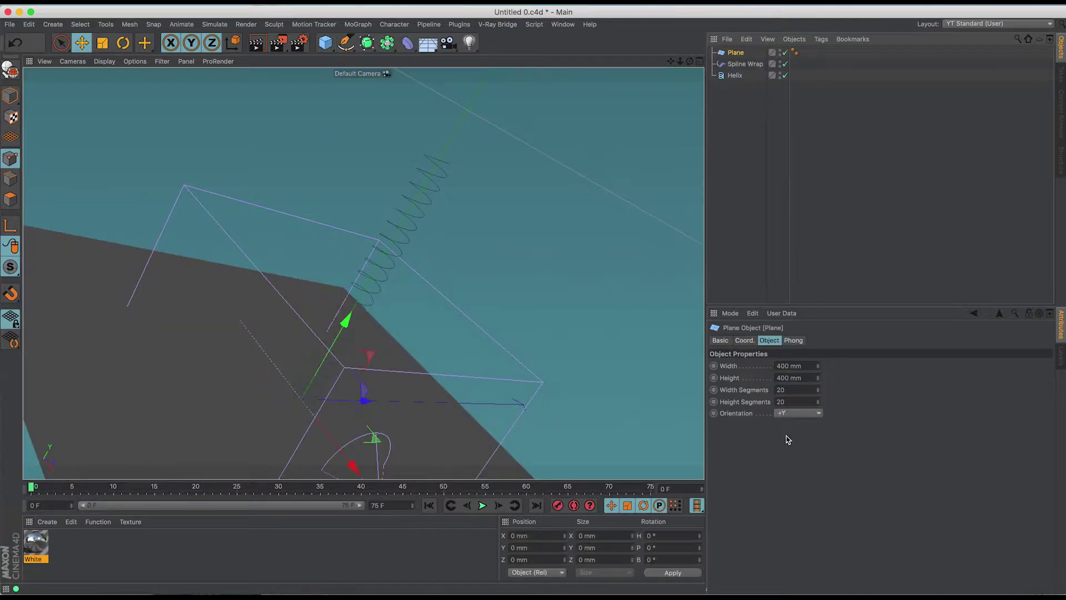
{"action": "left_click", "coordinate": [795, 412]}
{"action": "left_click", "coordinate": [794, 428]}
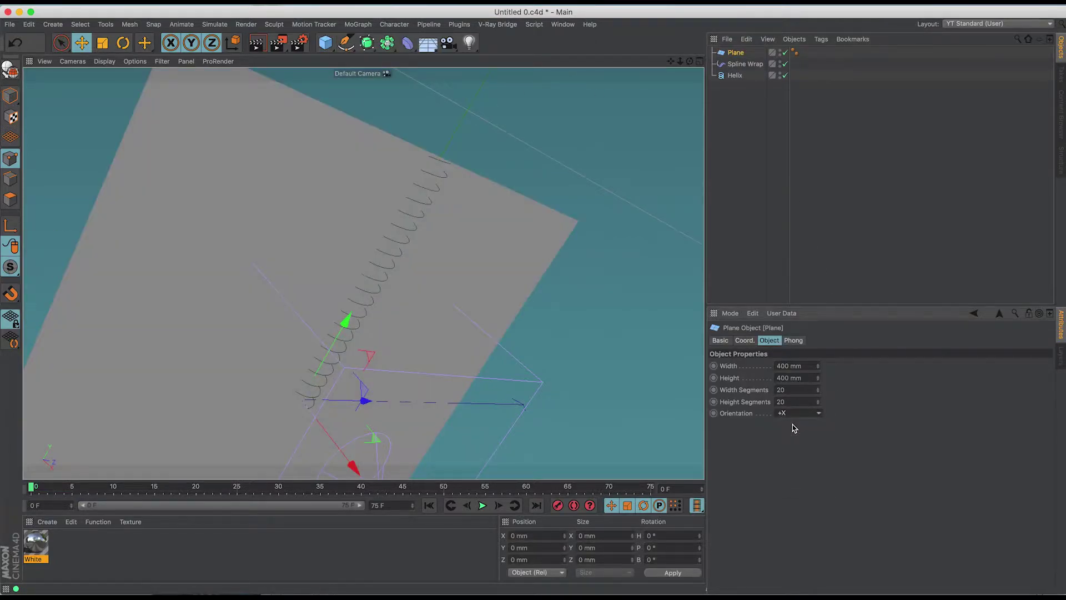
{"action": "key", "text": "n"}
{"action": "key", "text": "b"}
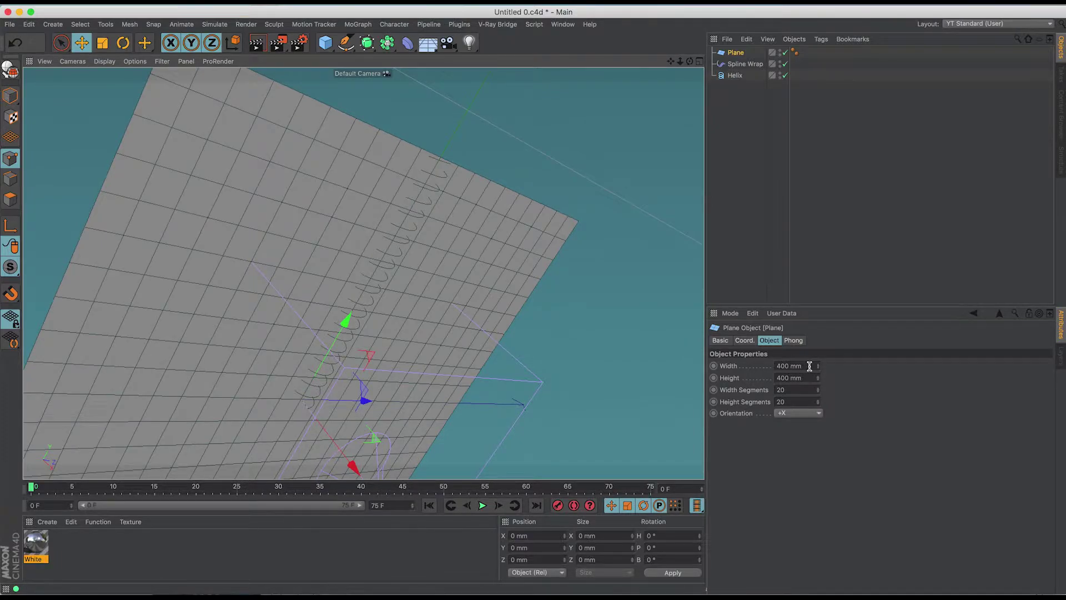
- Set the plane's width to 10 mm and its height to 300 mm
{"action": "left_click_drag", "start_coordinate": [818, 366], "coordinate": [817, 494]}
{"action": "left_click_drag", "start_coordinate": [807, 366], "coordinate": [747, 364]}
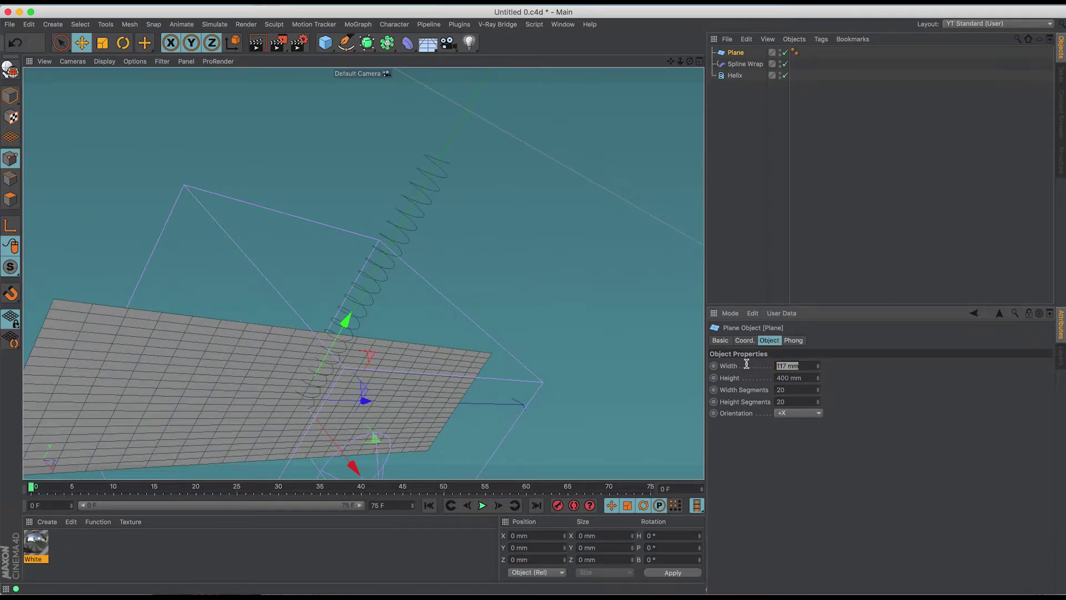
{"action": "type", "text": "10"}
{"action": "key", "text": "Return"}
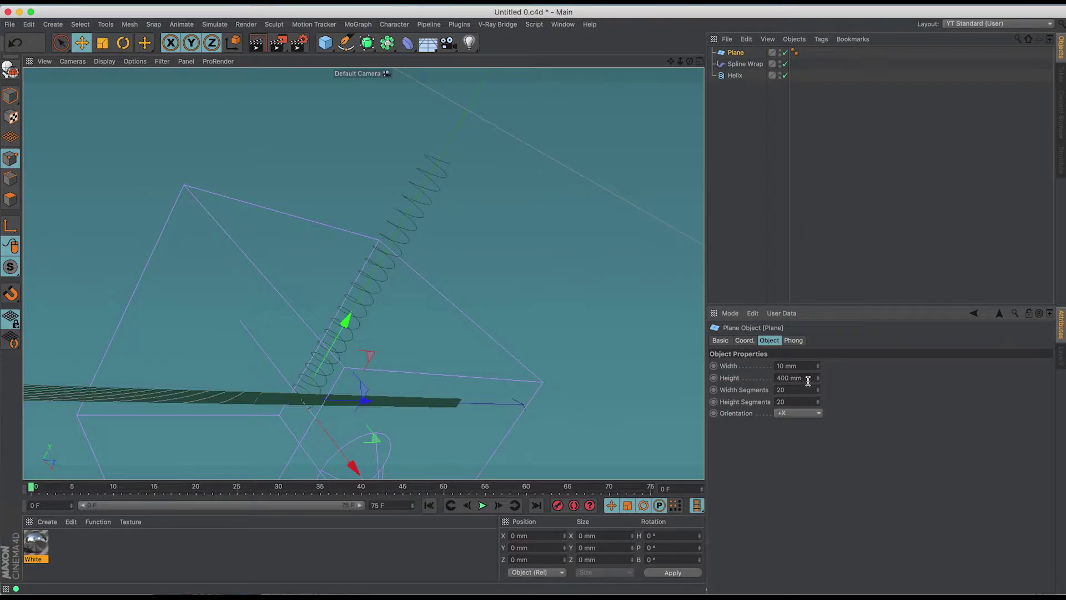
{"action": "left_click_drag", "start_coordinate": [810, 378], "coordinate": [768, 383]}
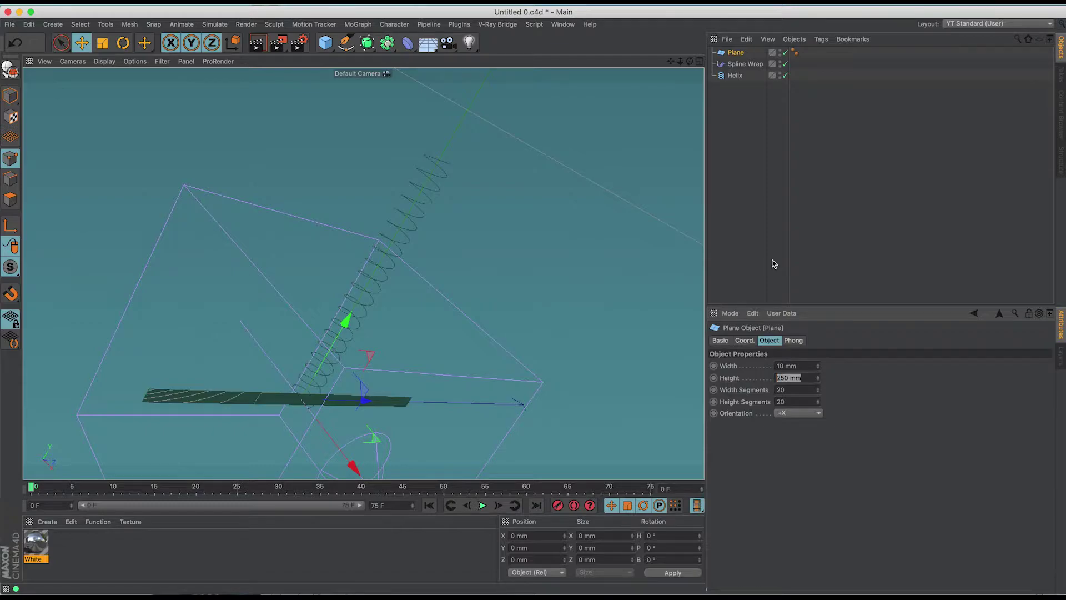
{"action": "type", "text": "300"}
{"action": "key", "text": "Return"}
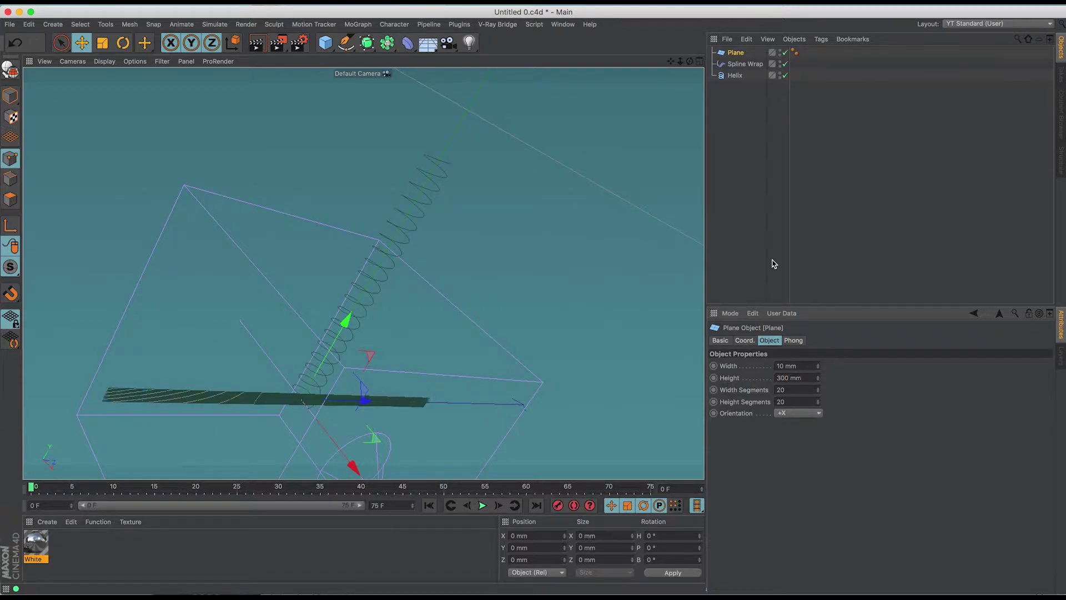
- Set the plane to 1 width segment and 240 height segments
{"action": "left_click_drag", "start_coordinate": [793, 392], "coordinate": [771, 395]}
{"action": "type", "text": "1"}
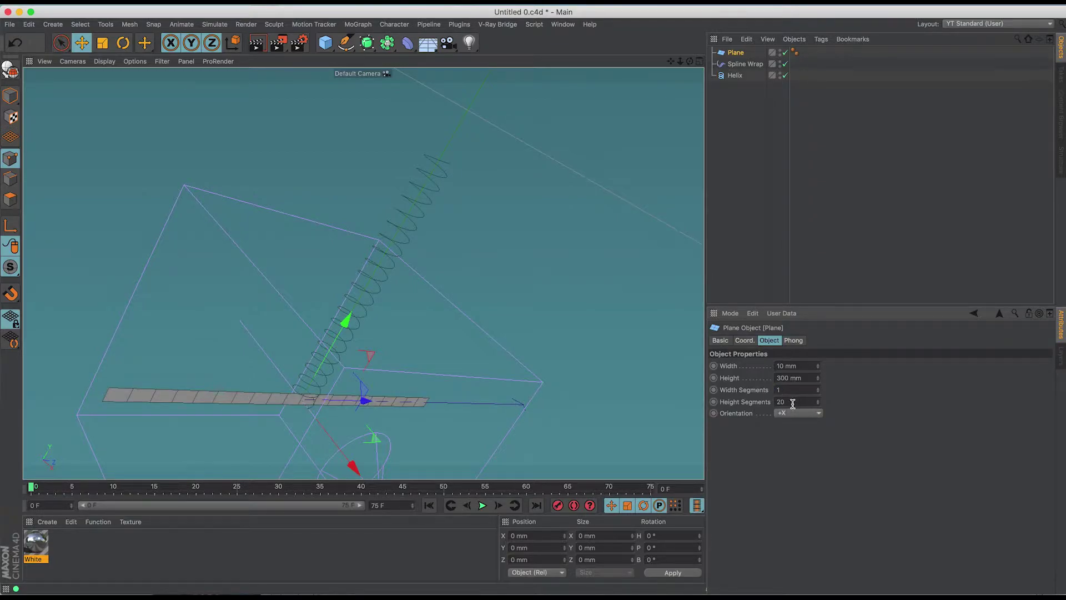
{"action": "left_click", "coordinate": [792, 402]}
{"action": "left_click", "coordinate": [791, 402]}
{"action": "key", "text": "Return"}
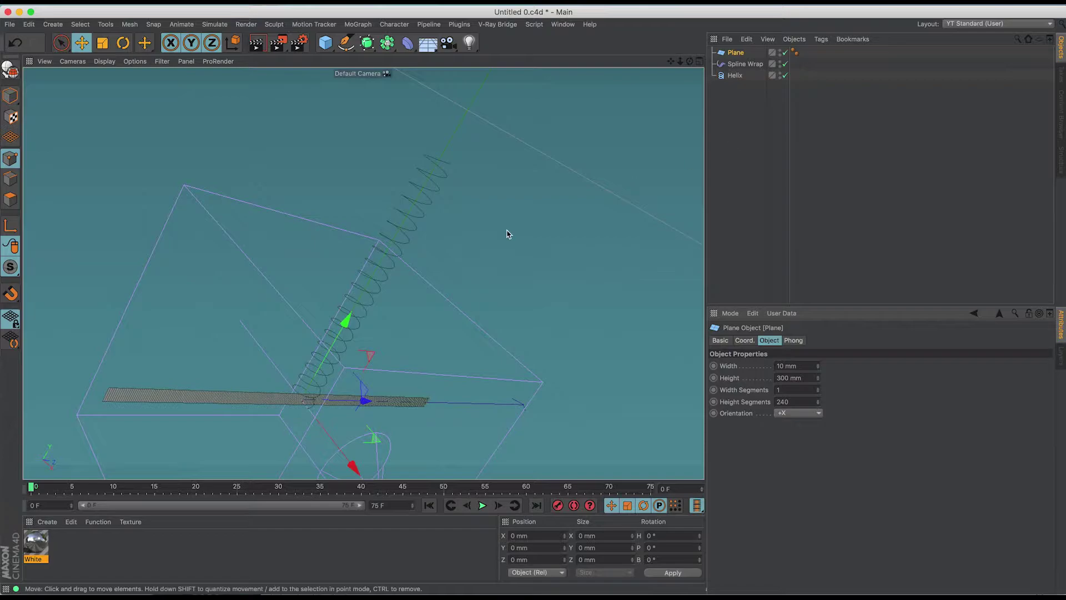
{"action": "left_click", "coordinate": [740, 96]}
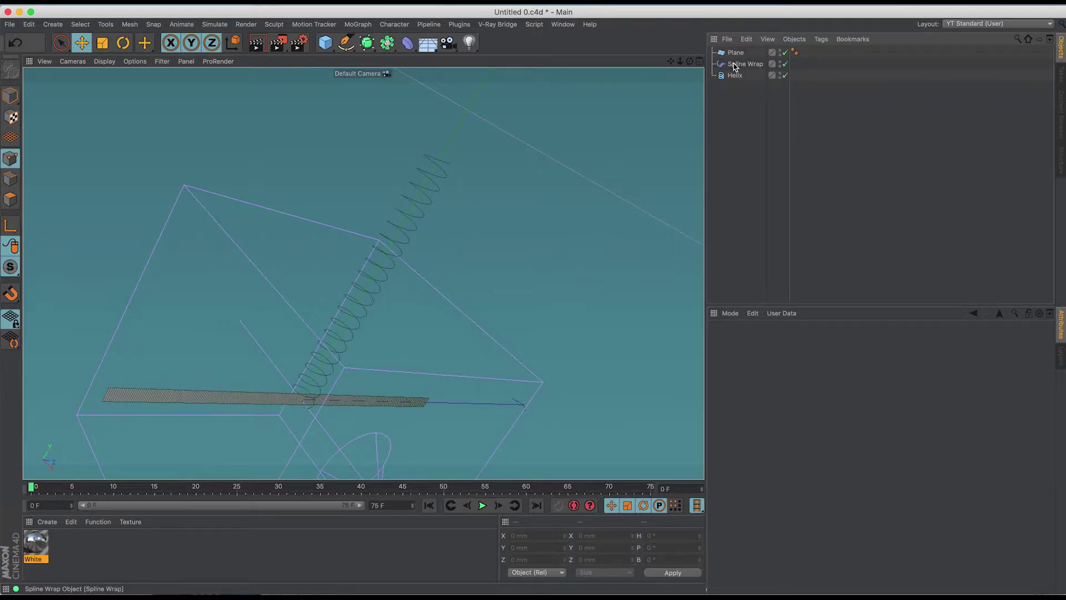
- Create a null and group the Spline Wrap deformer and the plane inside it, with the deformer above the plane
{"action": "left_click", "coordinate": [53, 24]}
{"action": "mouse_move", "coordinate": [57, 40]}
{"action": "left_click", "coordinate": [111, 44]}
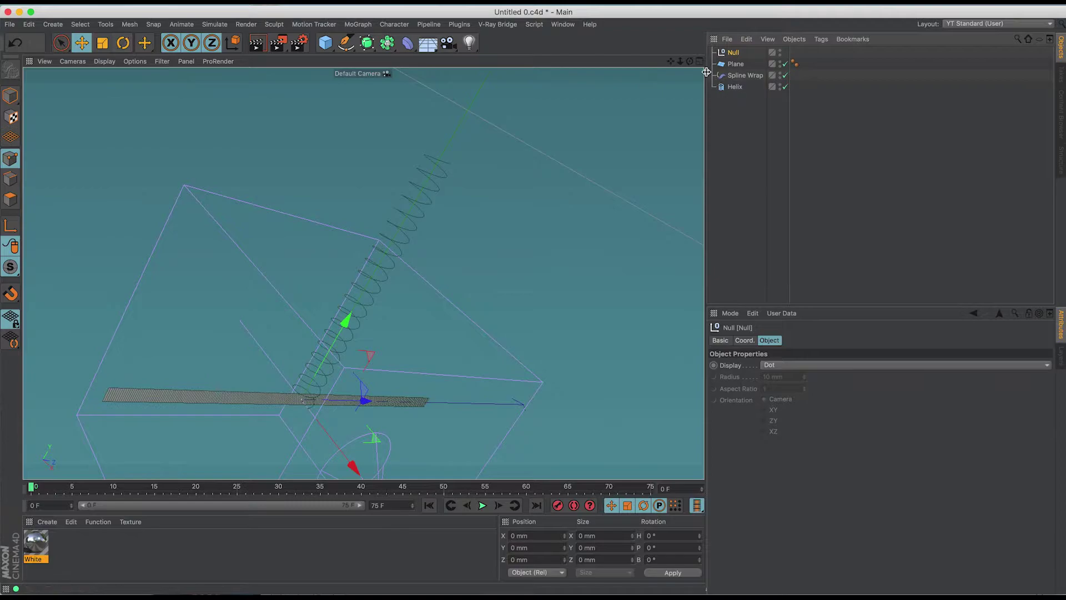
{"action": "mouse_move", "coordinate": [737, 77]}
{"action": "left_mouse_down"}
{"action": "mouse_move", "coordinate": [728, 54]}
{"action": "mouse_move", "coordinate": [738, 71]}
{"action": "left_mouse_up"}
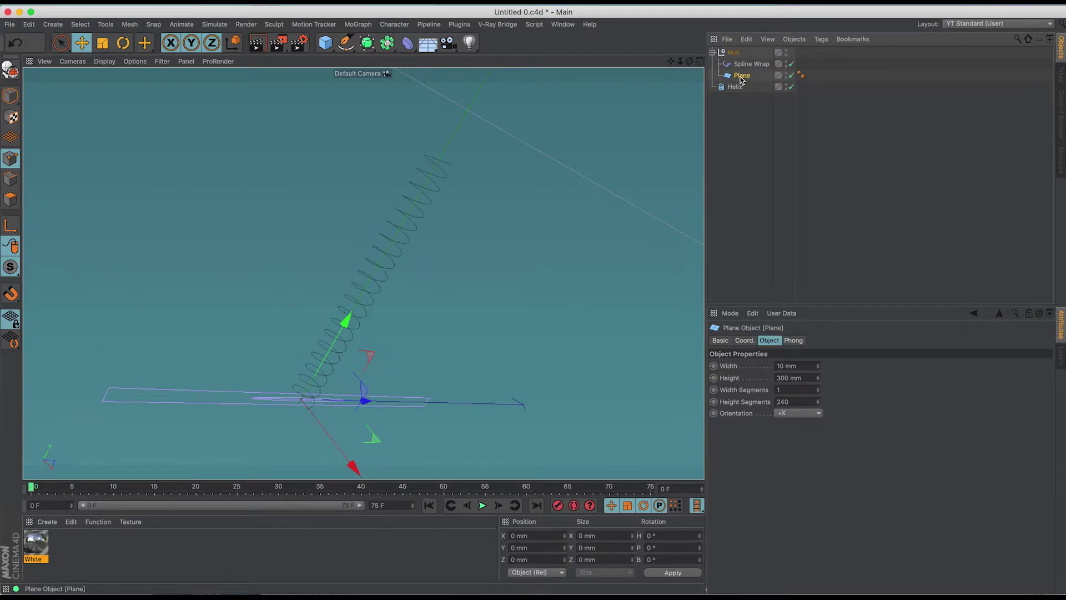
- Assign the helix as the Spline Wrap's spline and set its axis to +Z
{"action": "left_click", "coordinate": [741, 66]}
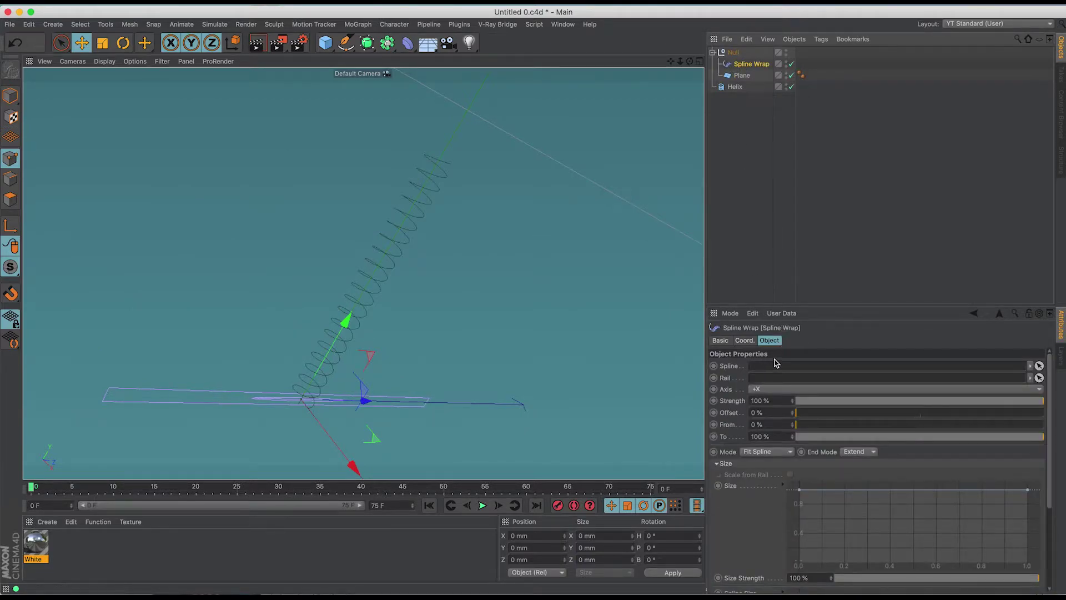
{"action": "left_click_drag", "start_coordinate": [734, 89], "coordinate": [767, 367]}
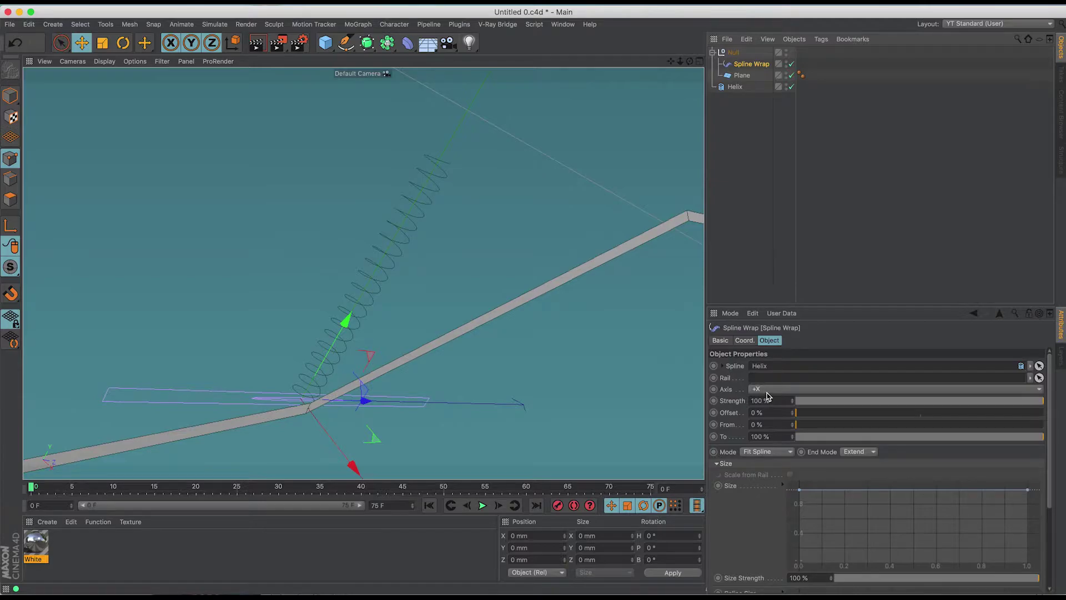
{"action": "left_click", "coordinate": [761, 389]}
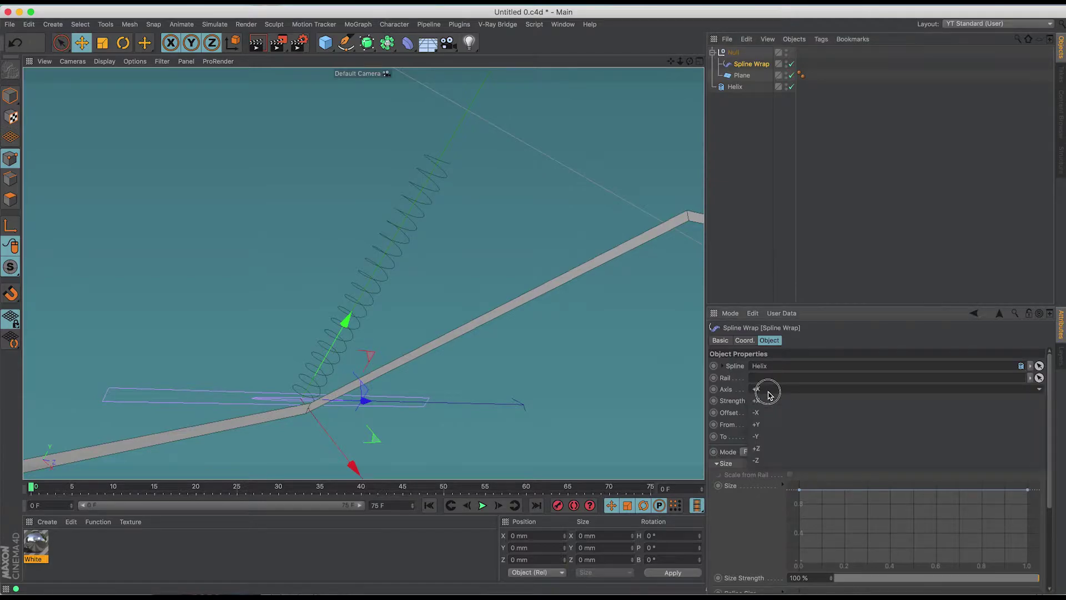
{"action": "left_click", "coordinate": [776, 446]}
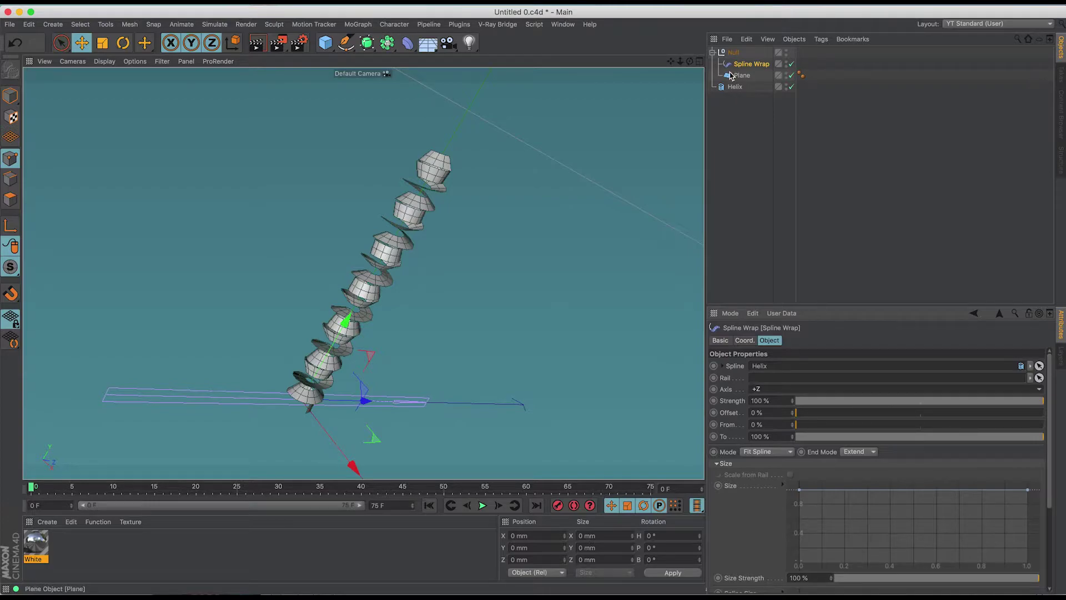
- Create an Instance object that references the helix
{"action": "left_click", "coordinate": [736, 89]}
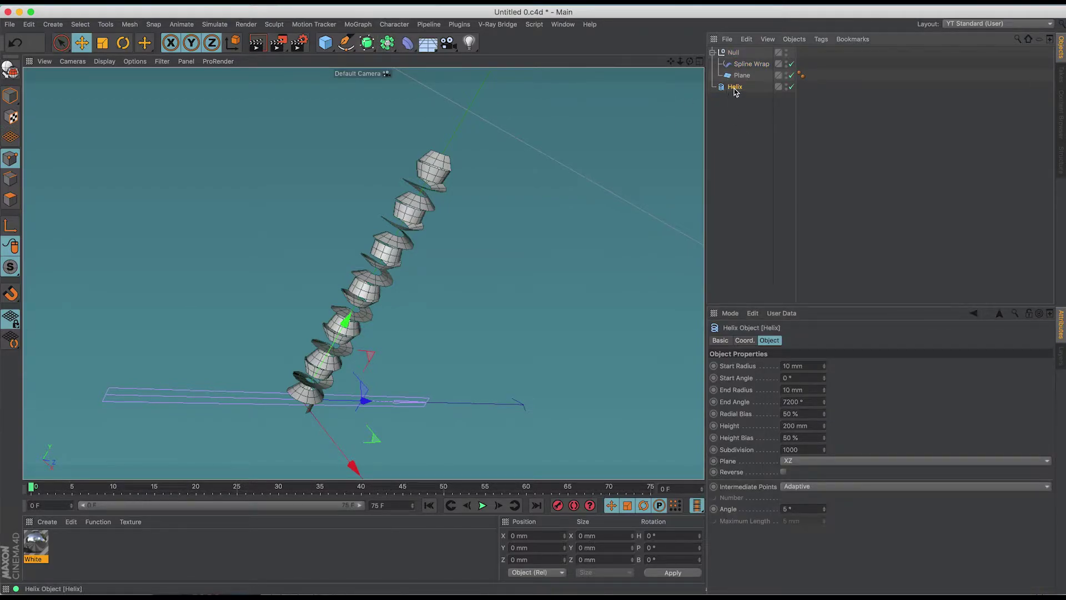
{"action": "left_click", "coordinate": [748, 66]}
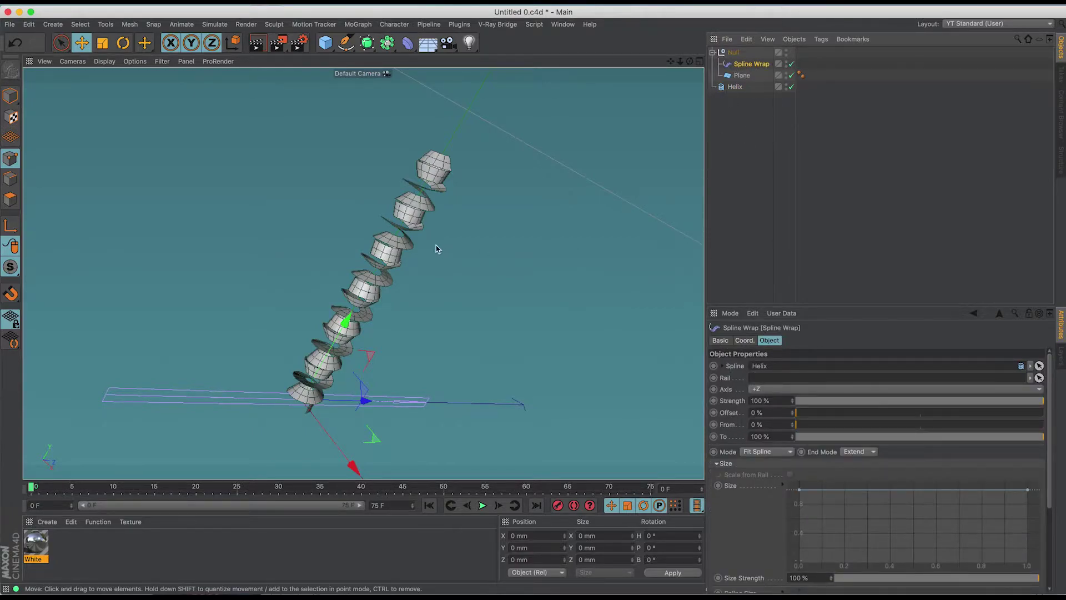
{"action": "left_click", "coordinate": [735, 88]}
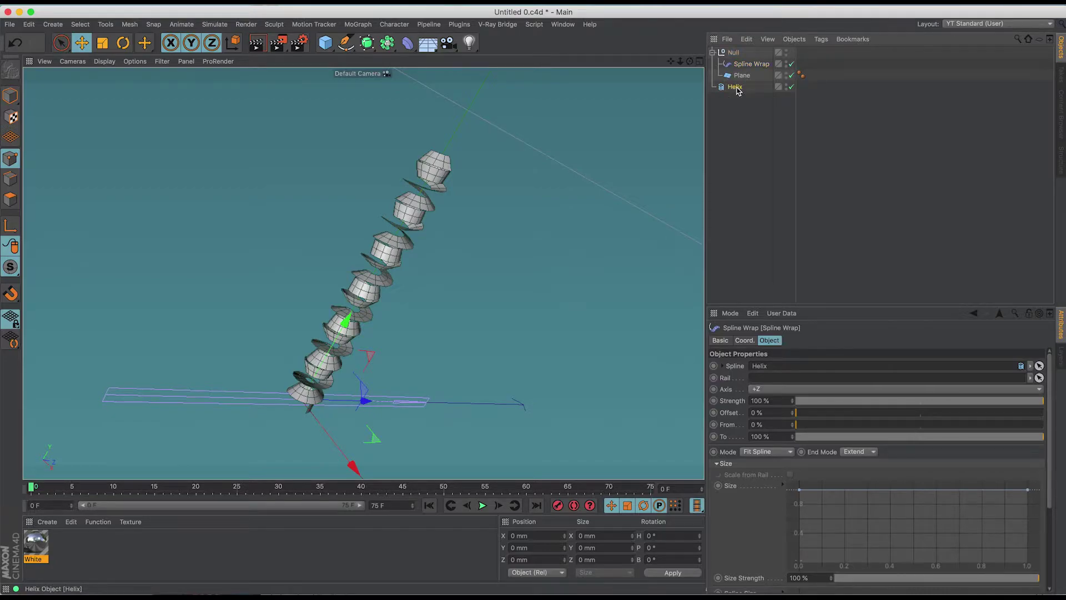
{"action": "left_click", "coordinate": [391, 49]}
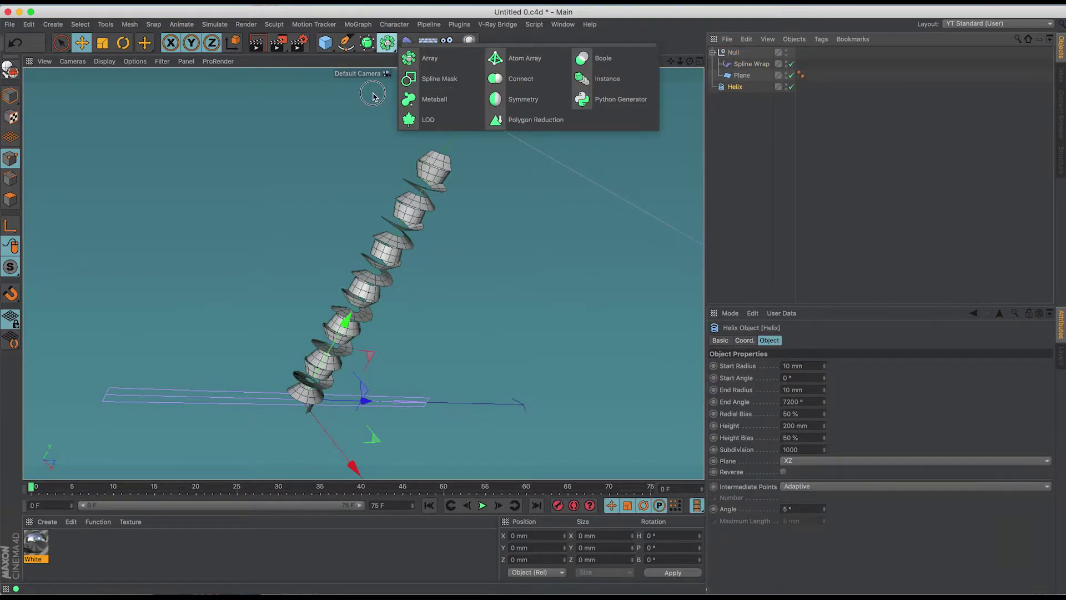
{"action": "left_click", "coordinate": [586, 81]}
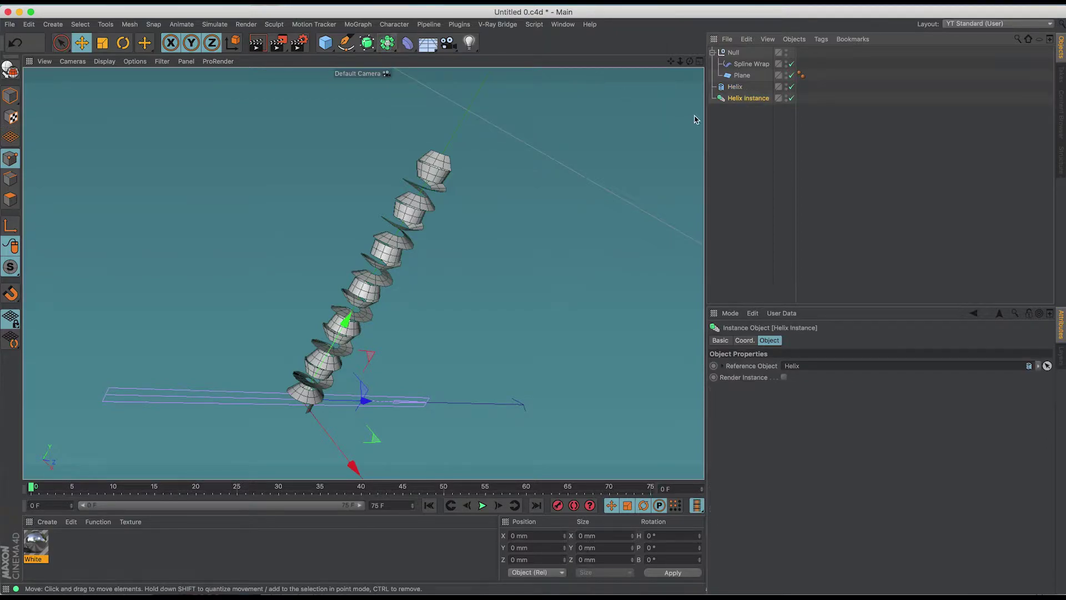
- Assign the helix instance as the Spline Wrap's rail and set the instance's Y position to 26 mm
{"action": "left_click", "coordinate": [741, 65]}
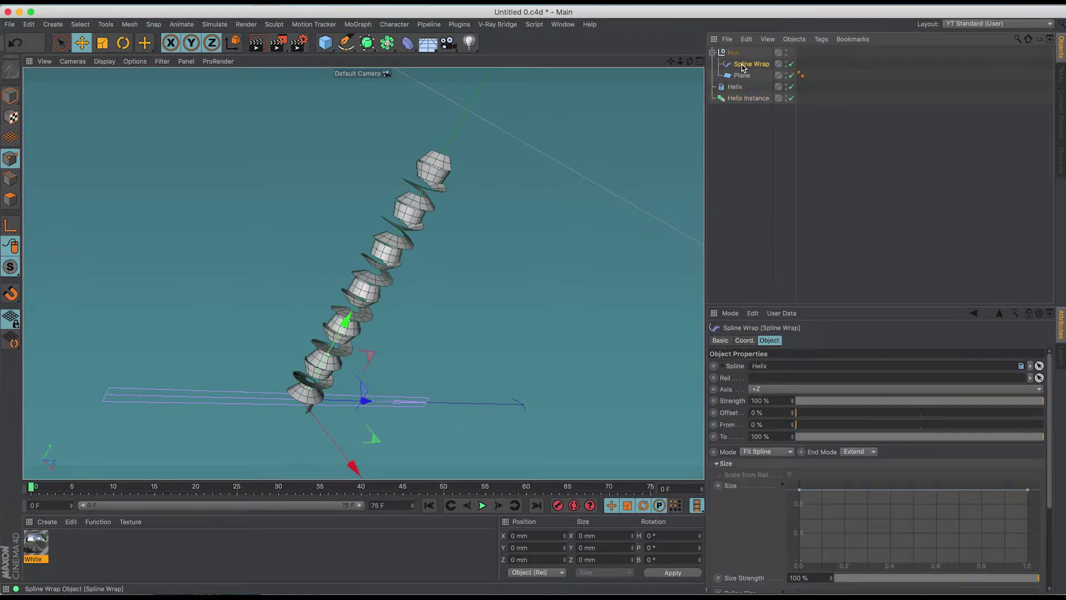
{"action": "left_click_drag", "start_coordinate": [734, 98], "coordinate": [775, 382]}
{"action": "left_click", "coordinate": [736, 100]}
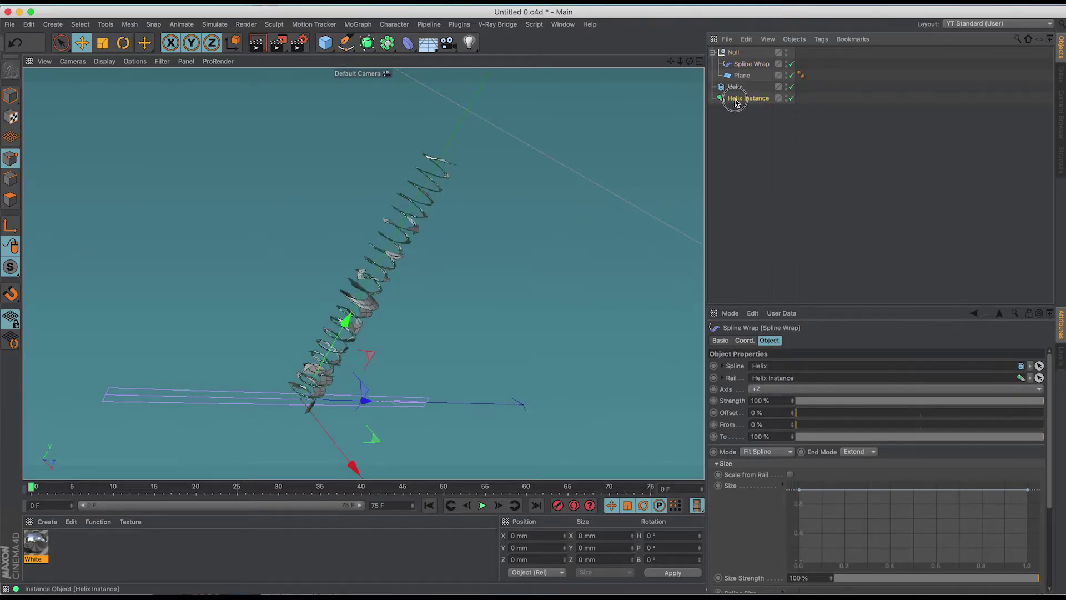
{"action": "left_click", "coordinate": [745, 340]}
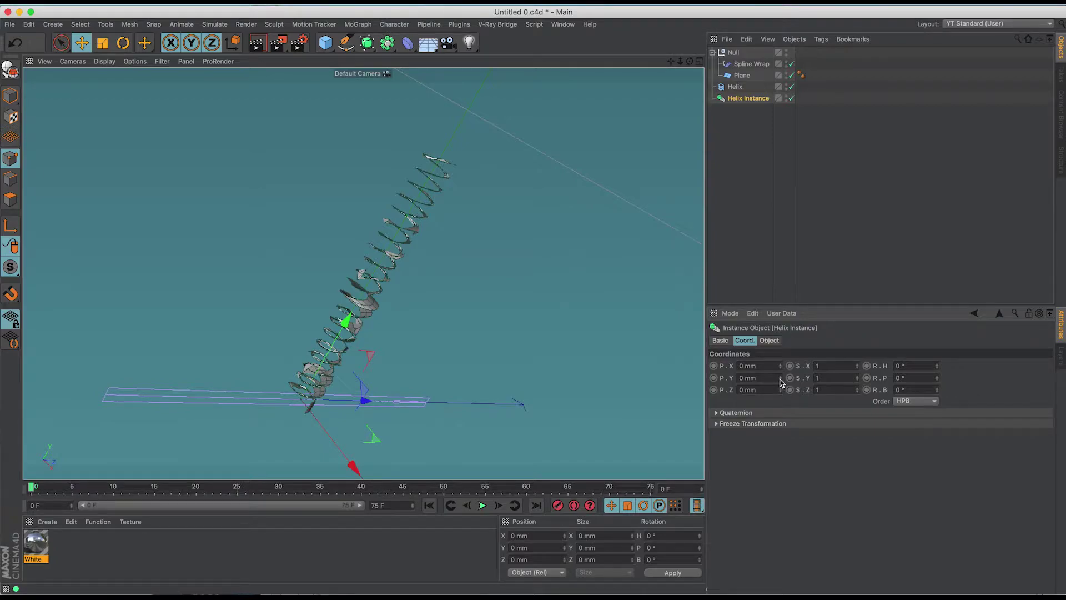
{"action": "left_click_drag", "start_coordinate": [780, 382], "coordinate": [780, 371]}
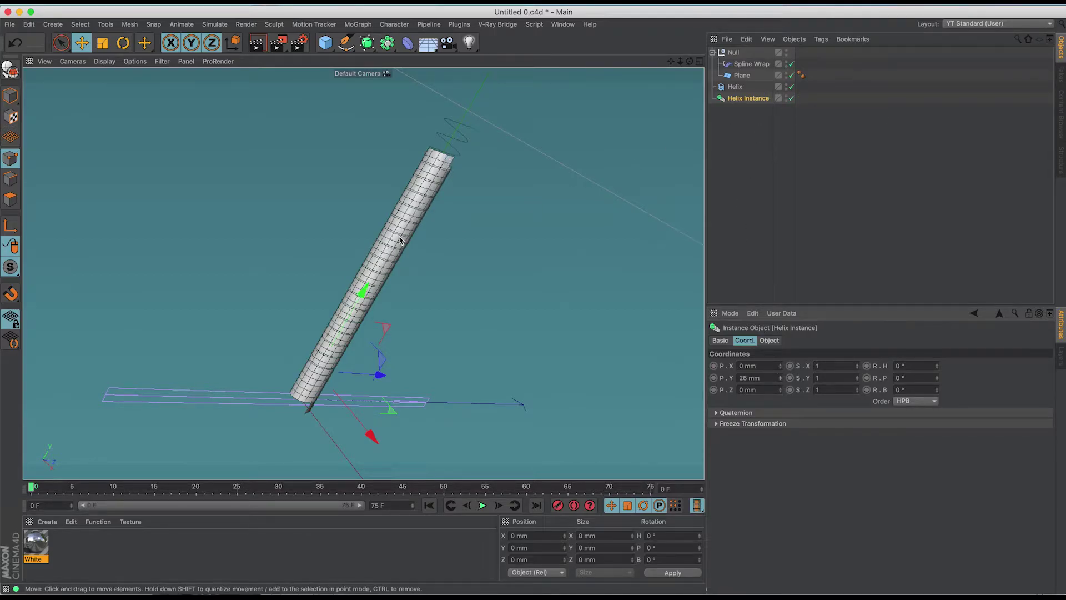
- Hide the helix instance and the helix individually
{"action": "left_click", "coordinate": [786, 96], "text": "alt"}
{"action": "left_click", "coordinate": [786, 96], "text": "alt"}
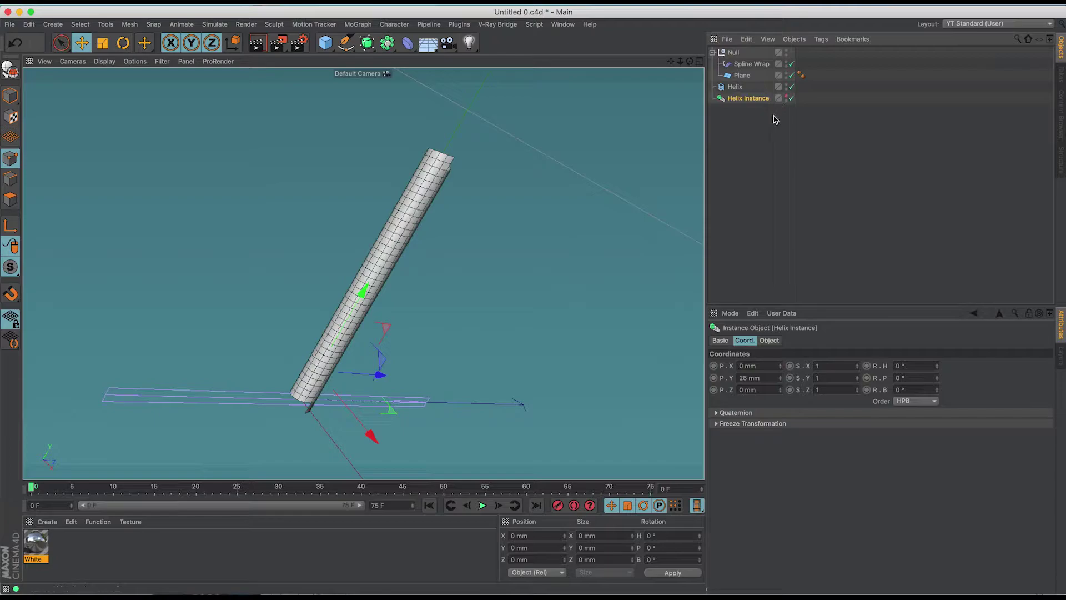
{"action": "left_click", "coordinate": [786, 86], "text": "alt"}
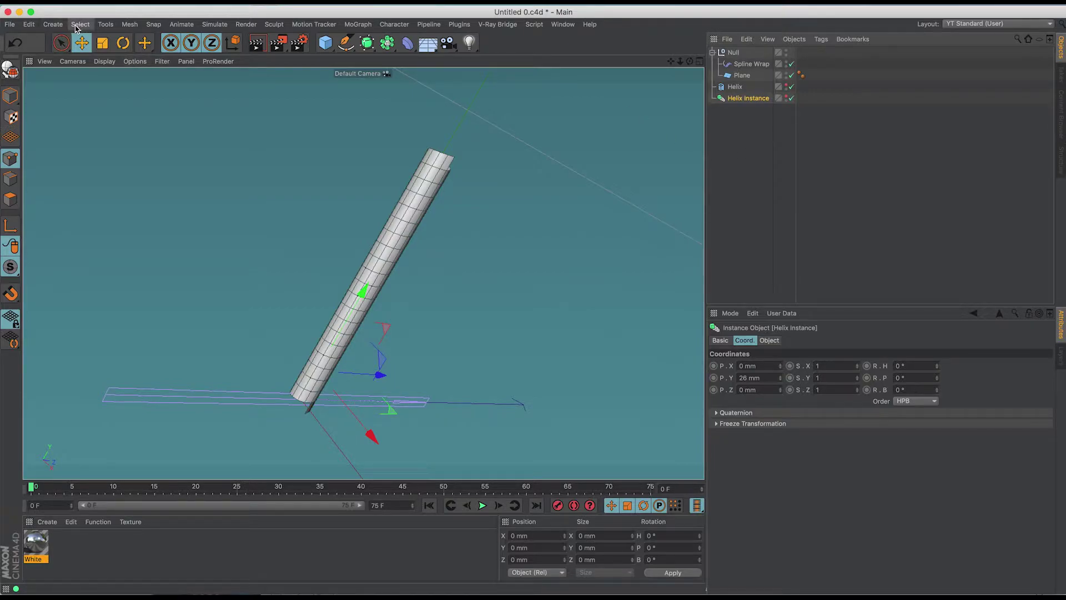
- Create a second null and group the helix and the helix instance inside it
{"action": "left_click", "coordinate": [54, 25]}
{"action": "mouse_move", "coordinate": [55, 45]}
{"action": "left_click", "coordinate": [111, 44]}
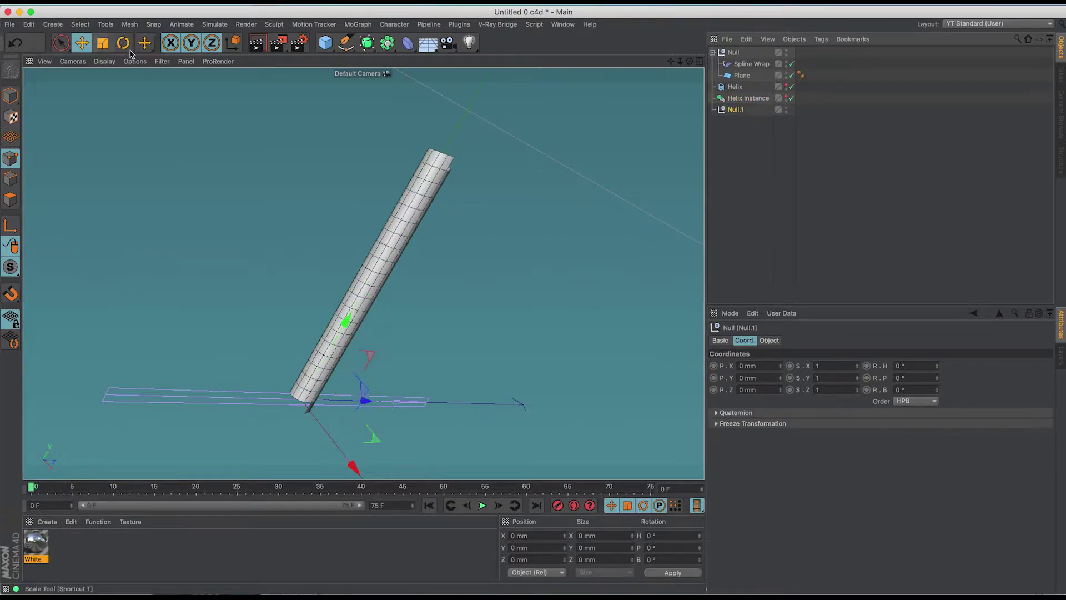
{"action": "left_click_drag", "start_coordinate": [739, 114], "coordinate": [740, 85]}
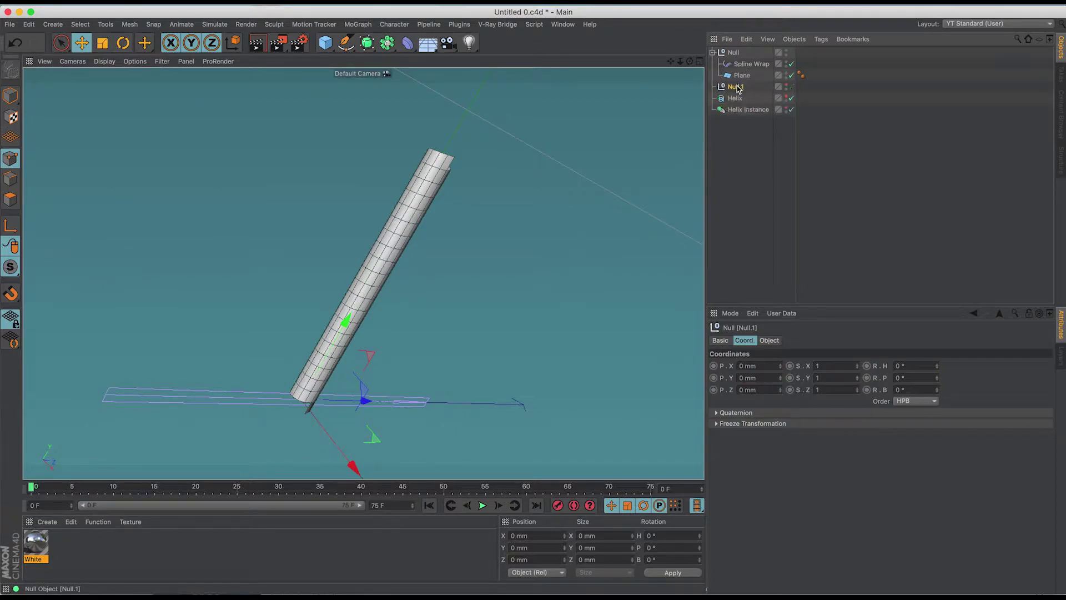
{"action": "left_click_drag", "start_coordinate": [747, 129], "coordinate": [738, 86]}
- Hide the helix null with its children at default visibility, and hide the Spline Wrap deformer in the viewport
{"action": "double_click", "coordinate": [792, 91], "text": "alt"}
{"action": "left_click_drag", "start_coordinate": [791, 97], "coordinate": [792, 117]}
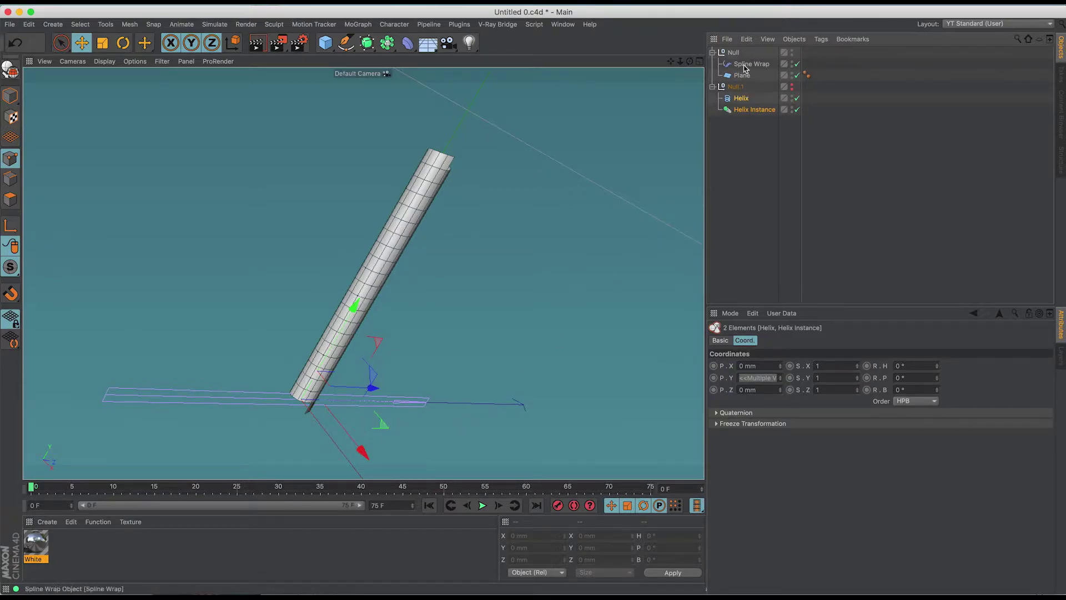
{"action": "left_click", "coordinate": [792, 62]}
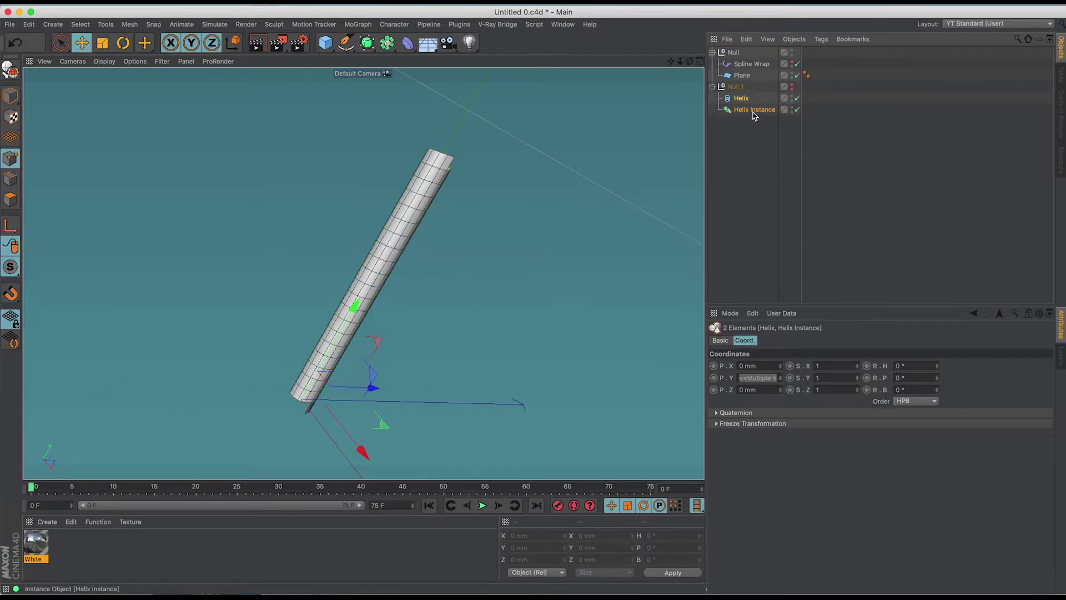
- Rename the null holding the helix and its instance as Live Ref
{"action": "left_click", "coordinate": [737, 87]}
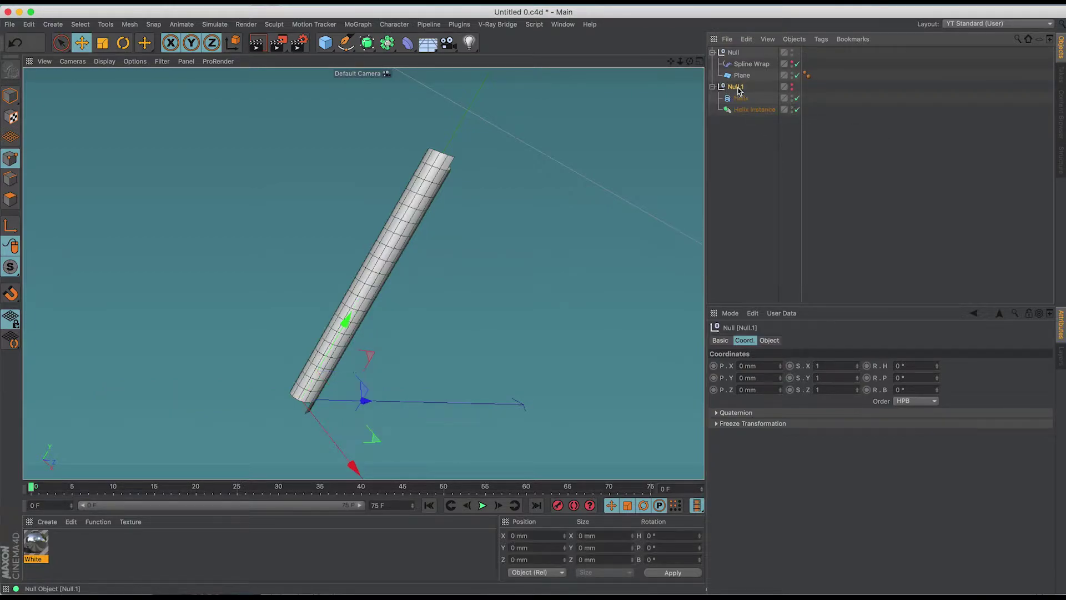
{"action": "double_click", "coordinate": [737, 87]}
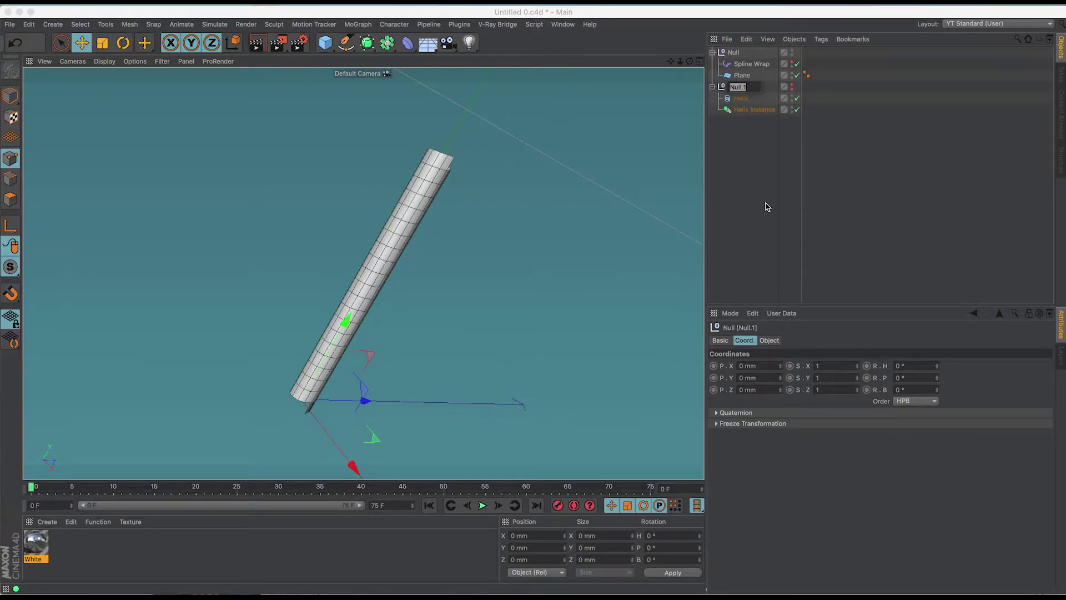
{"action": "type", "text": "Live Ref"}
{"action": "key", "text": "Return"}
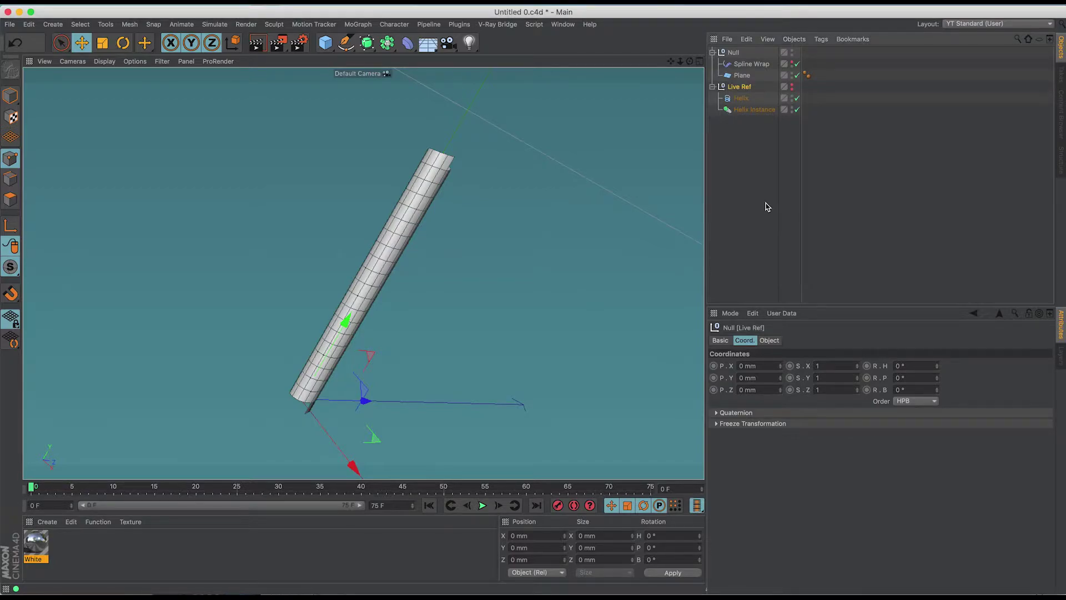
- Rename the null holding the deformer and the plane as Spline Wrap
{"action": "left_click", "coordinate": [735, 53]}
{"action": "double_click", "coordinate": [736, 53]}
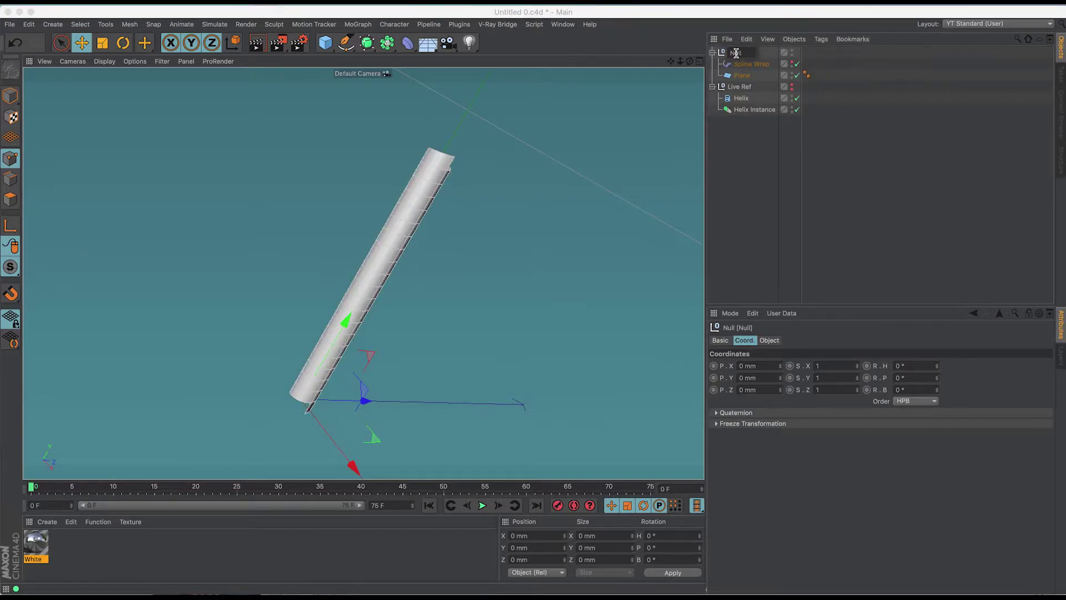
{"action": "left_click_drag", "start_coordinate": [745, 53], "coordinate": [723, 52]}
{"action": "type", "text": "Spline W"}
{"action": "key", "text": "Return"}
{"action": "left_click", "coordinate": [752, 142]}
- Create a new null and duplicate it directly above the Spline Wrap group
{"action": "left_click", "coordinate": [53, 24]}
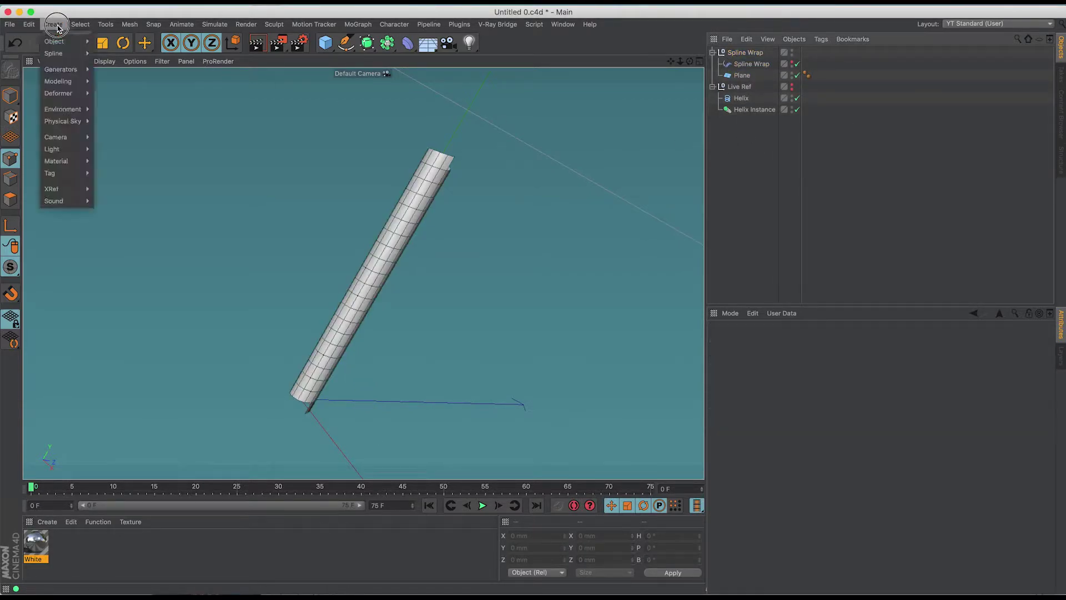
{"action": "mouse_move", "coordinate": [63, 42]}
{"action": "left_click", "coordinate": [110, 46]}
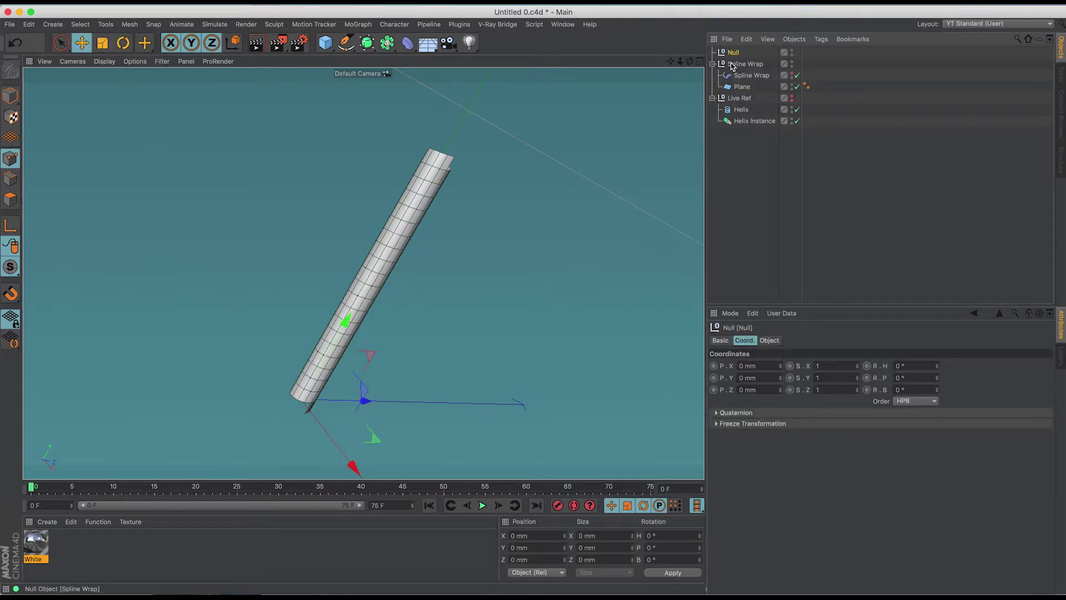
{"action": "left_click_drag", "start_coordinate": [734, 52], "coordinate": [737, 58], "text": "ctrl"}
- Collapse the Spline Wrap and Live Ref groups and nest both inside the duplicated null
{"action": "left_click", "coordinate": [713, 75]}
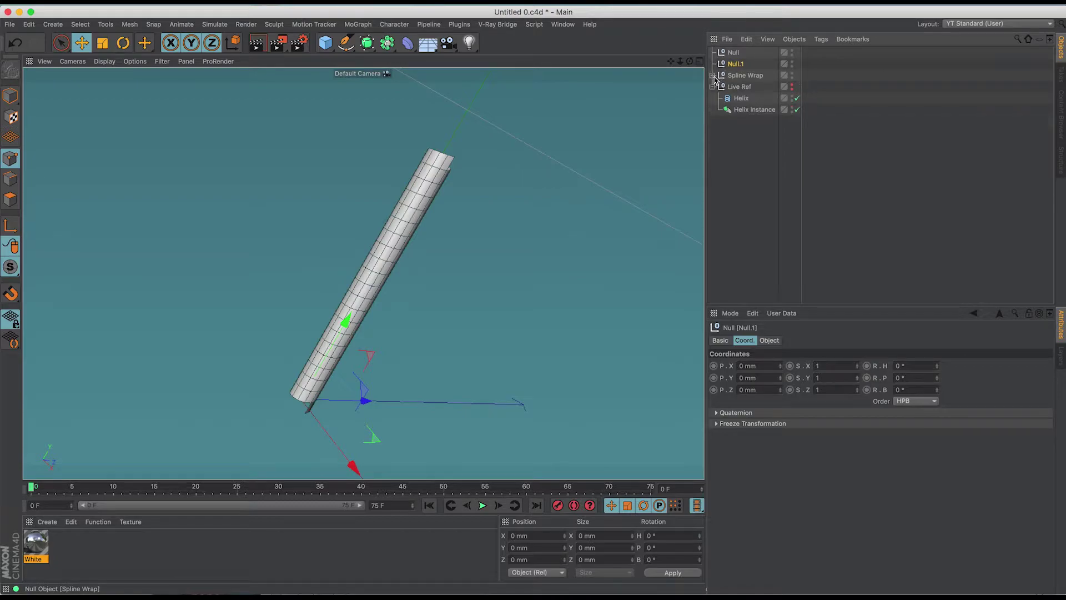
{"action": "left_click", "coordinate": [712, 110]}
{"action": "left_click_drag", "start_coordinate": [737, 74], "coordinate": [736, 65]}
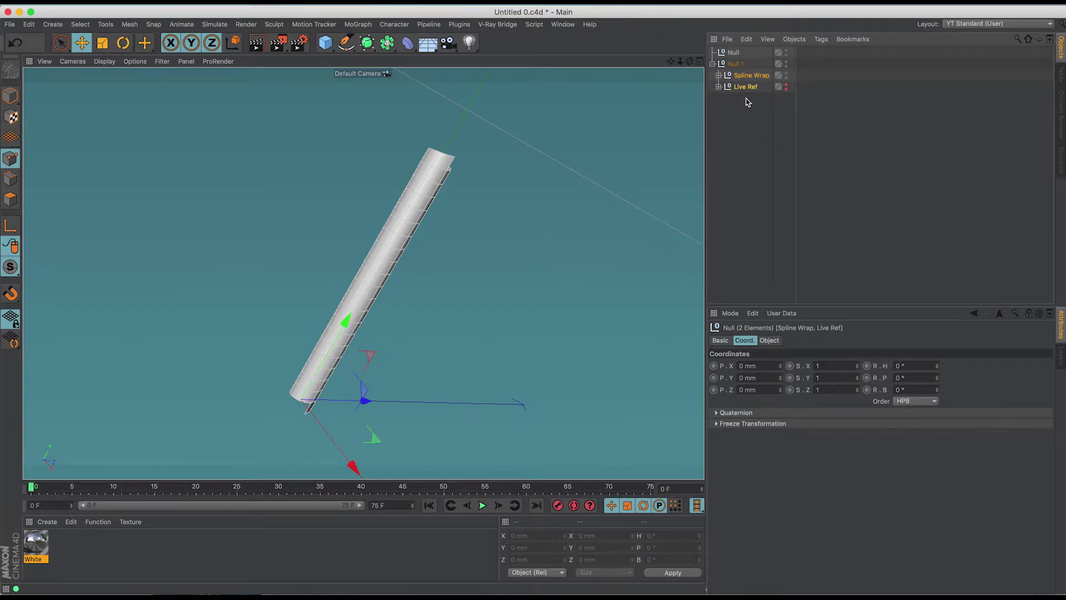
{"action": "left_click", "coordinate": [742, 124]}
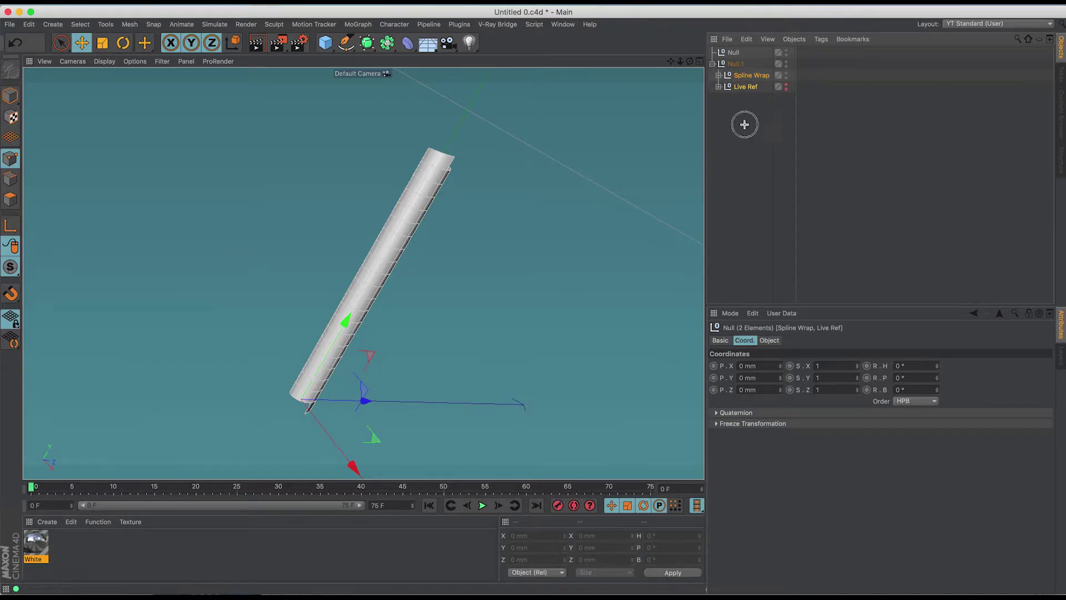
- Rename the null containing the Spline Wrap and Live Ref groups as Thread
{"action": "double_click", "coordinate": [738, 65]}
{"action": "type", "text": "1"}
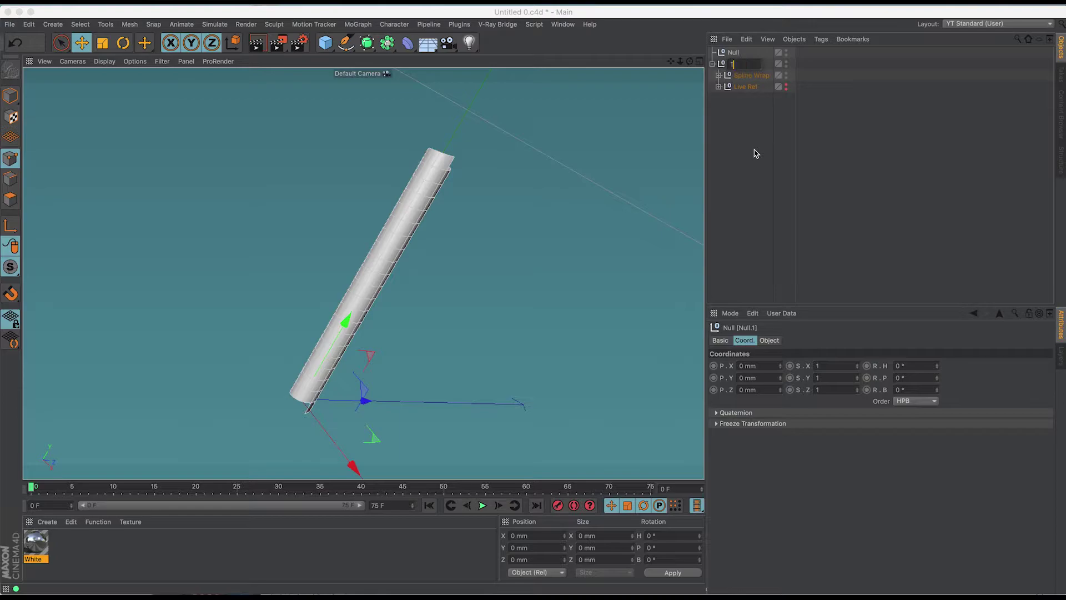
{"action": "key", "text": "Return"}
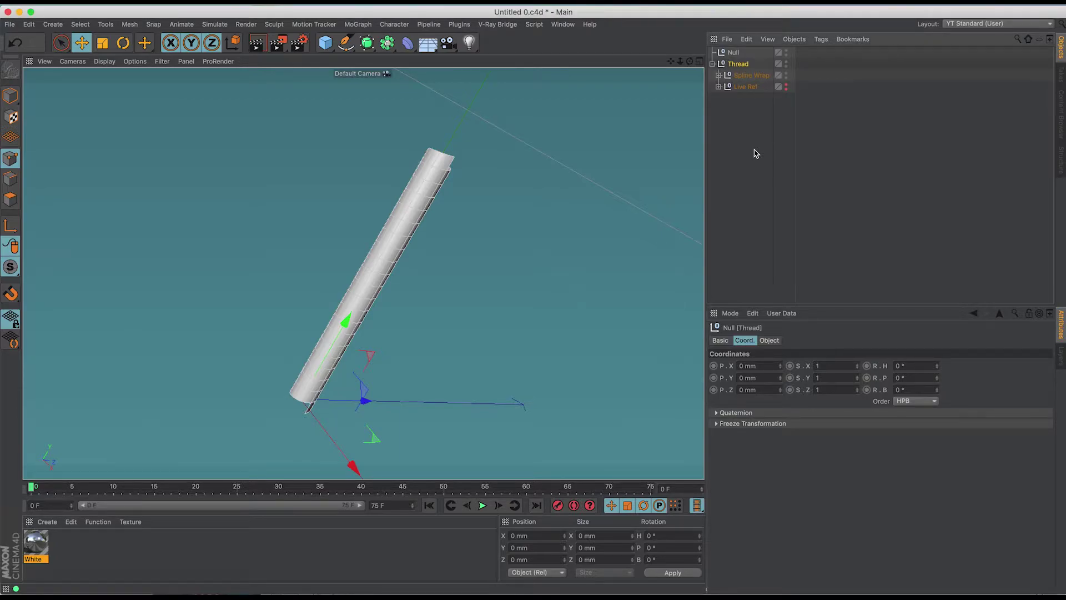
- Expand the Live Ref and Spline Wrap groups and clear the object selection
{"action": "left_click", "coordinate": [719, 87]}
{"action": "left_click", "coordinate": [718, 75]}
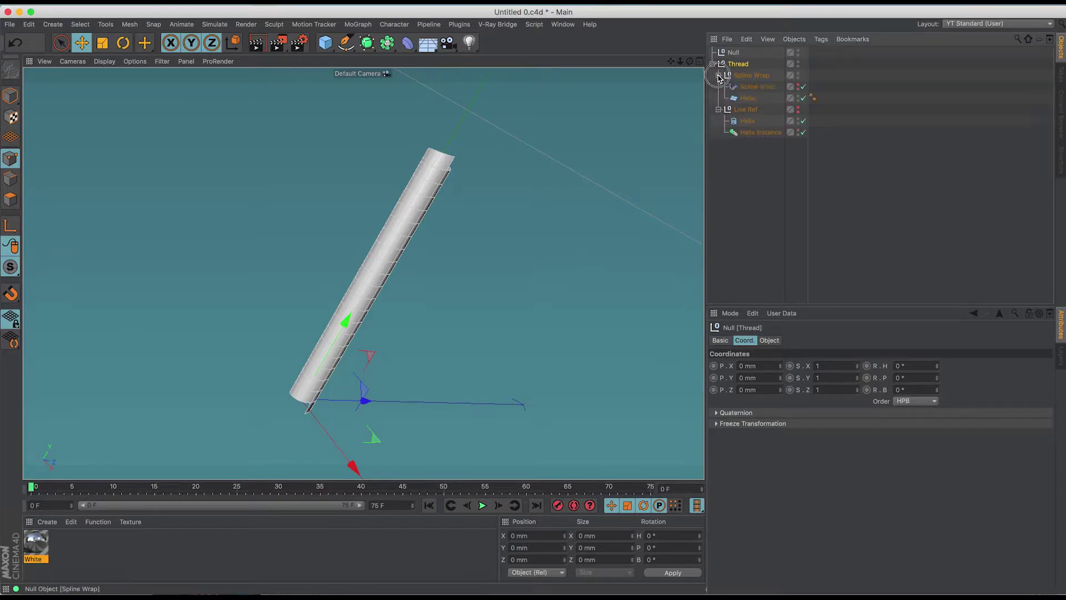
{"action": "left_click", "coordinate": [754, 162]}
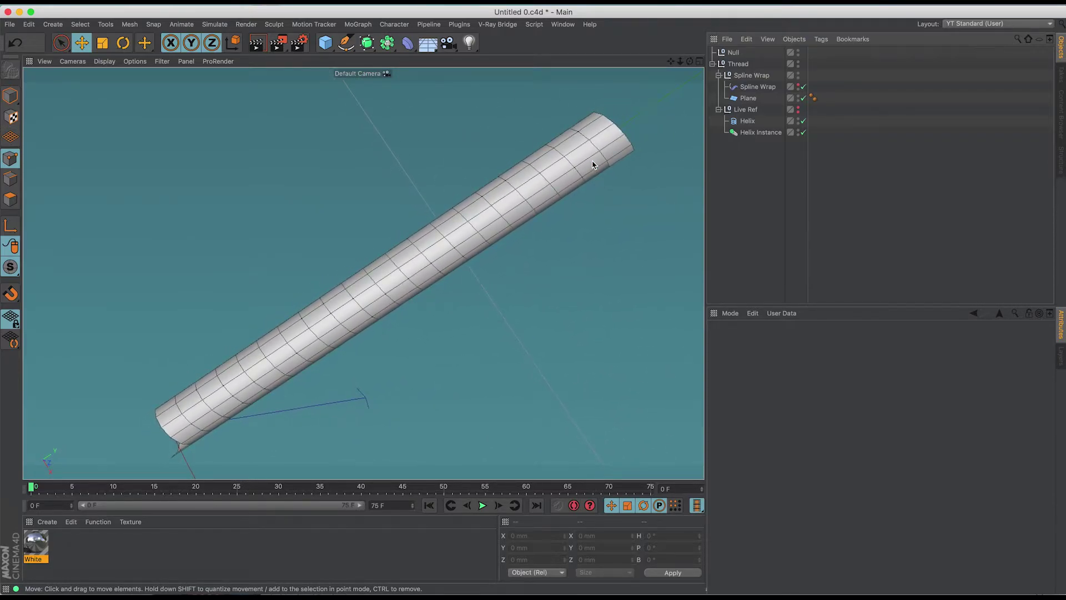
- Set the plane's width segments to 4
{"action": "left_click", "coordinate": [748, 98]}
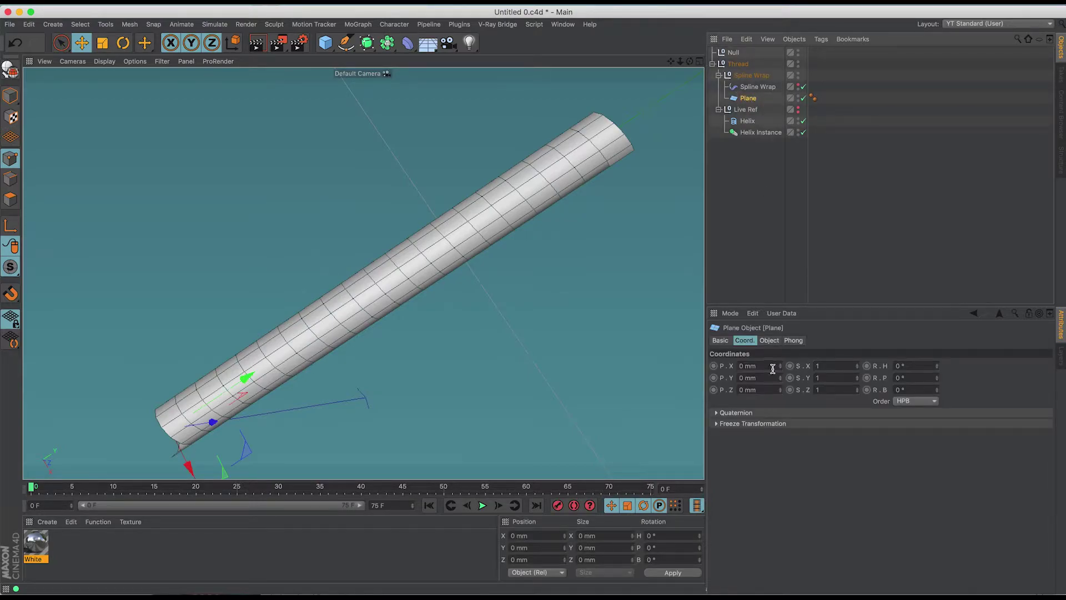
{"action": "left_click", "coordinate": [769, 341]}
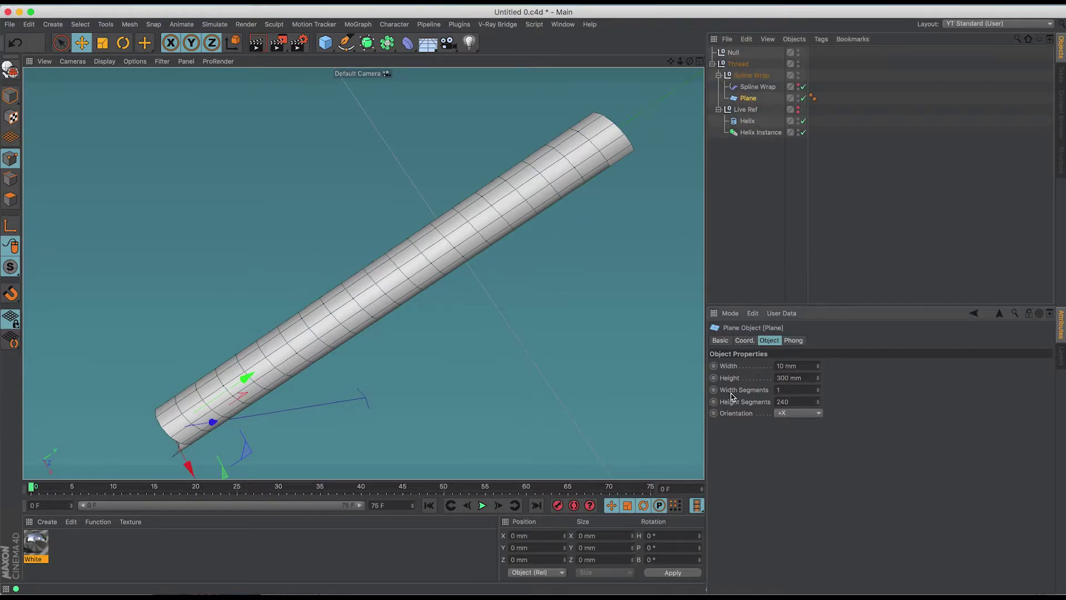
{"action": "left_click", "coordinate": [819, 389]}
{"action": "left_click", "coordinate": [820, 388]}
{"action": "left_click", "coordinate": [819, 389]}
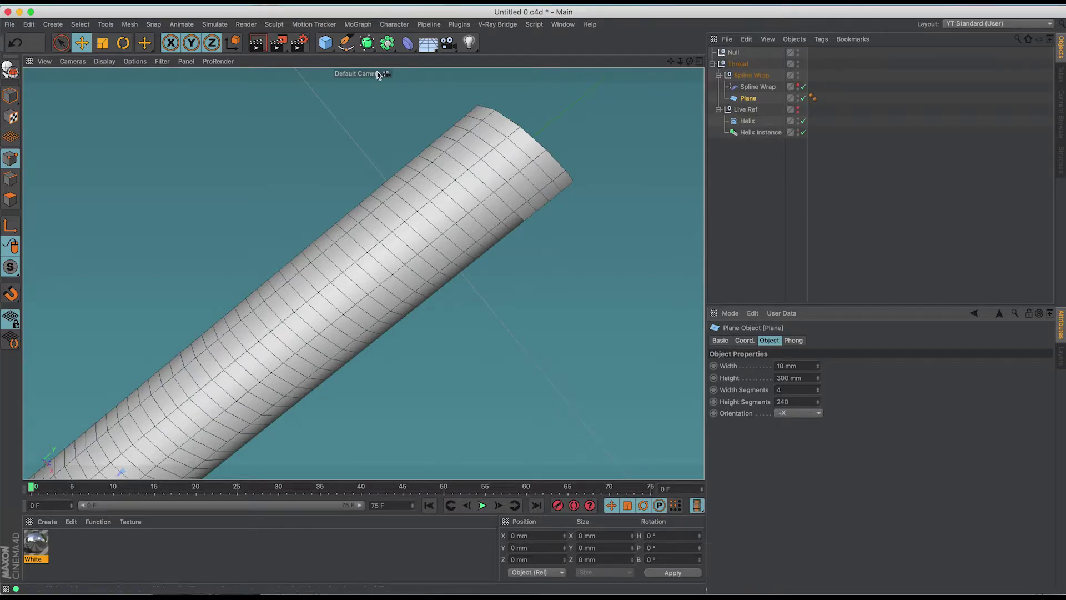
- Add a Correction deformer as a child of the plane and show its points in point mode
{"action": "left_click", "coordinate": [407, 44]}
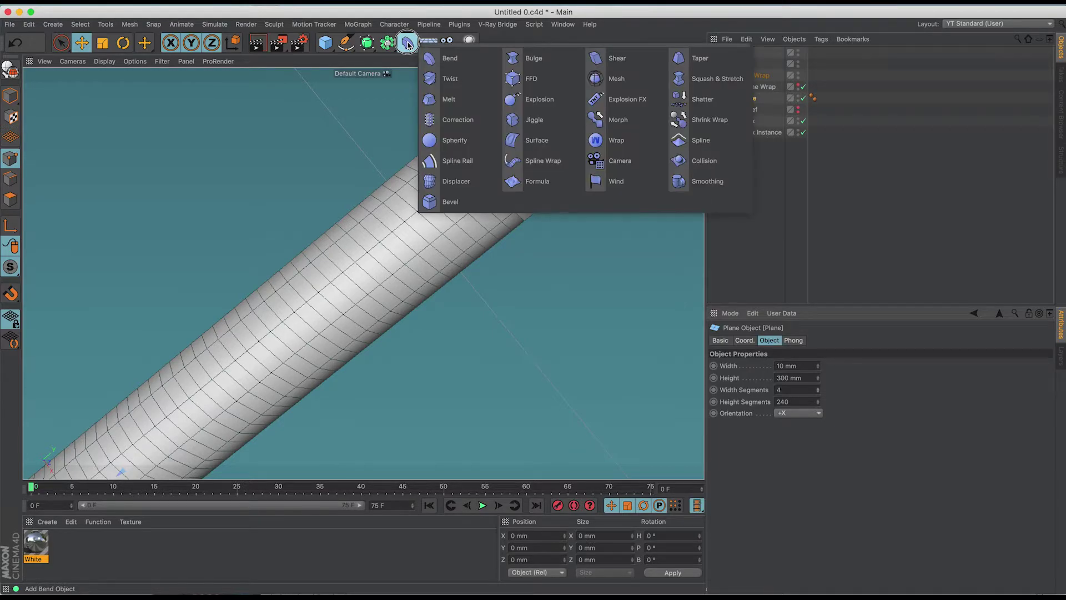
{"action": "left_click", "coordinate": [447, 122]}
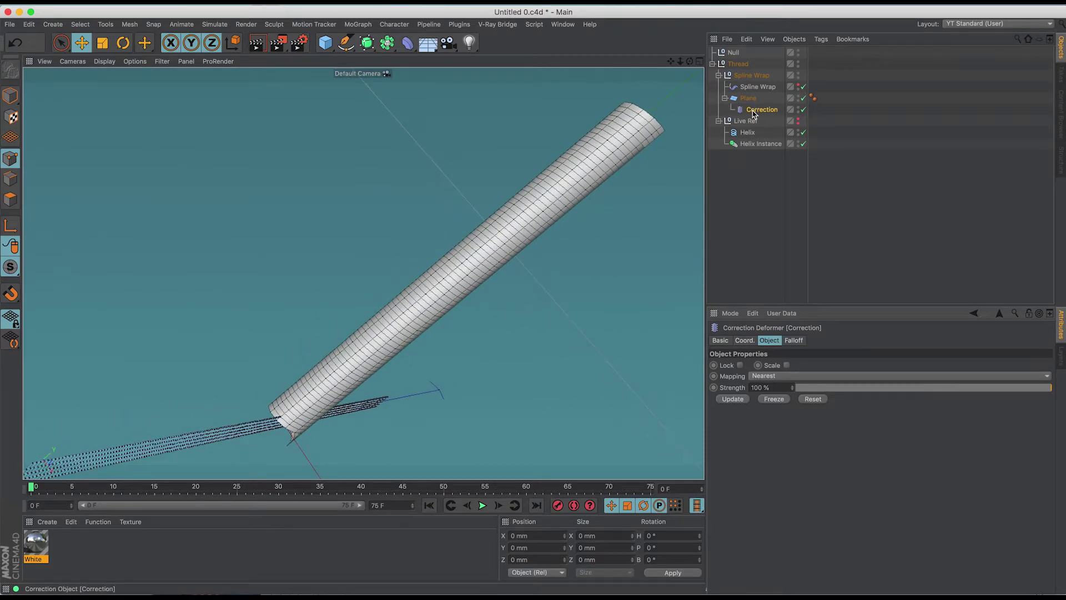
{"action": "left_click", "coordinate": [11, 159]}
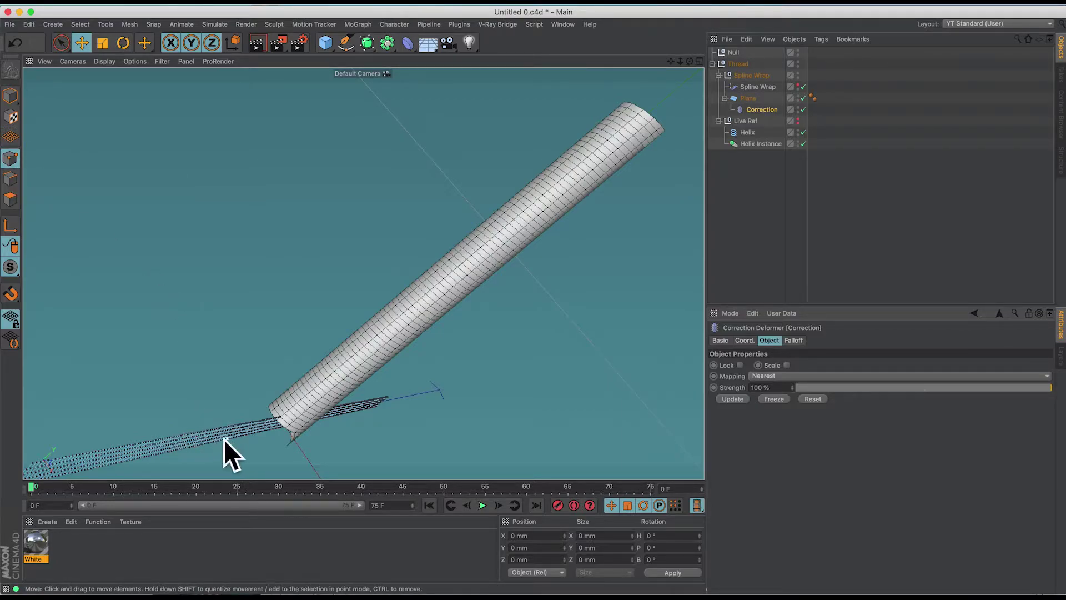
{"action": "scroll", "coordinate": [209, 451], "scroll_direction": "down", "scroll_amount": 5}
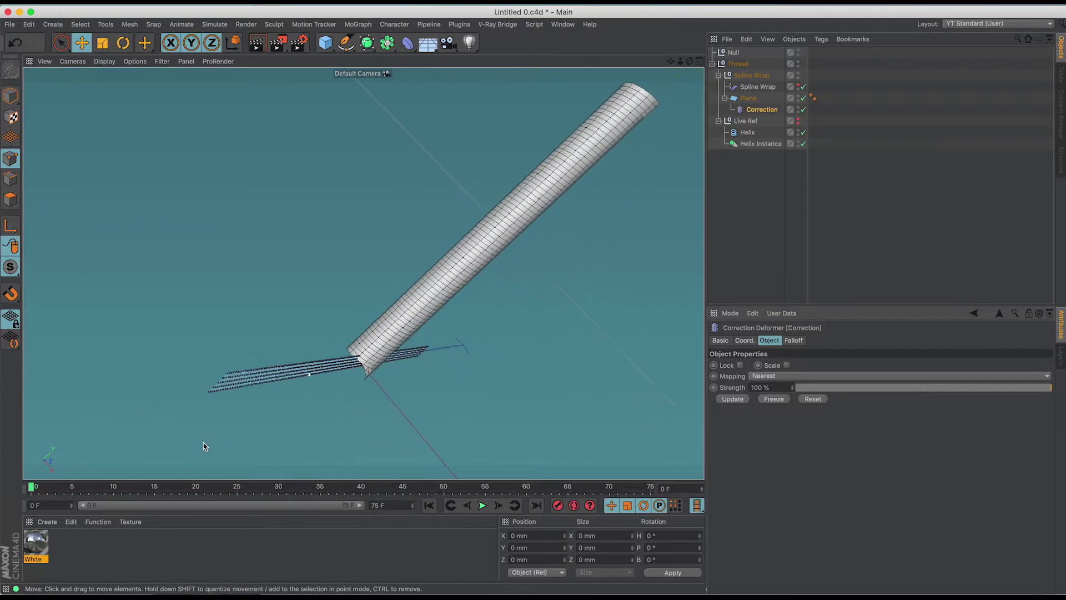
{"action": "left_click_drag", "start_coordinate": [204, 443], "coordinate": [204, 446], "text": "alt"}
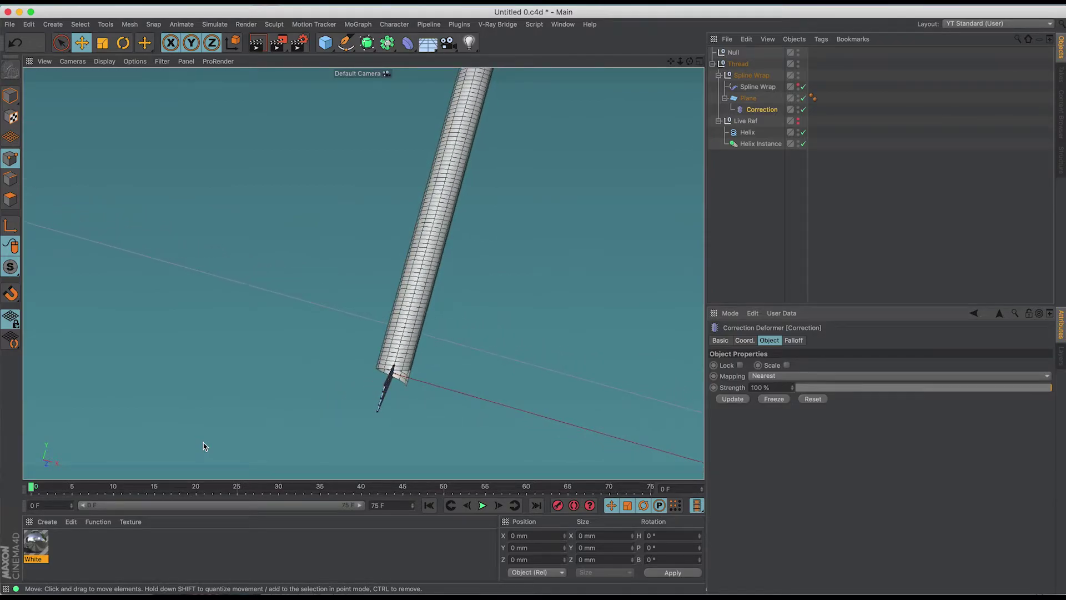
- In the front view, select the Correction deformer's middle row of points and set its X position to 8 mm
{"action": "key", "text": "F4"}
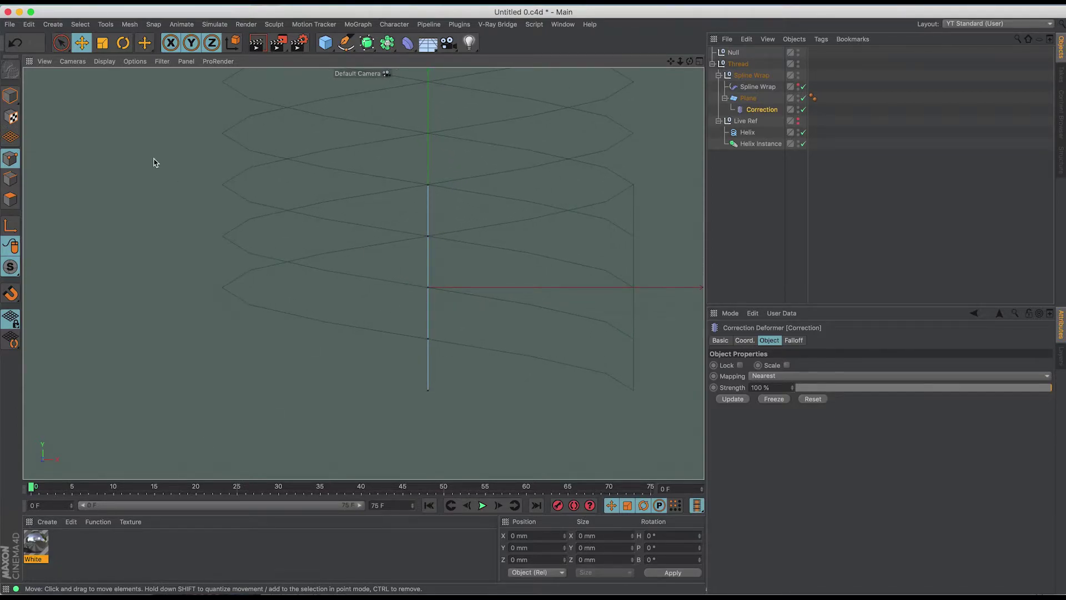
{"action": "left_click_drag", "start_coordinate": [61, 43], "coordinate": [91, 82]}
{"action": "left_click_drag", "start_coordinate": [388, 265], "coordinate": [492, 314]}
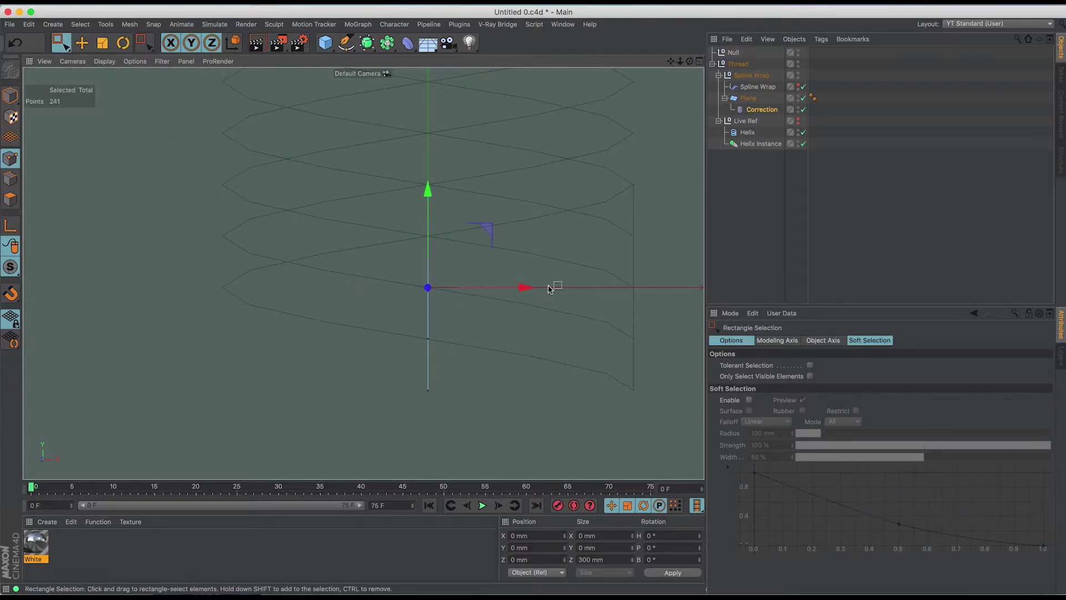
{"action": "left_click_drag", "start_coordinate": [525, 288], "coordinate": [659, 292]}
{"action": "left_click_drag", "start_coordinate": [548, 537], "coordinate": [508, 538]}
{"action": "type", "text": "8"}
{"action": "key", "text": "Return"}
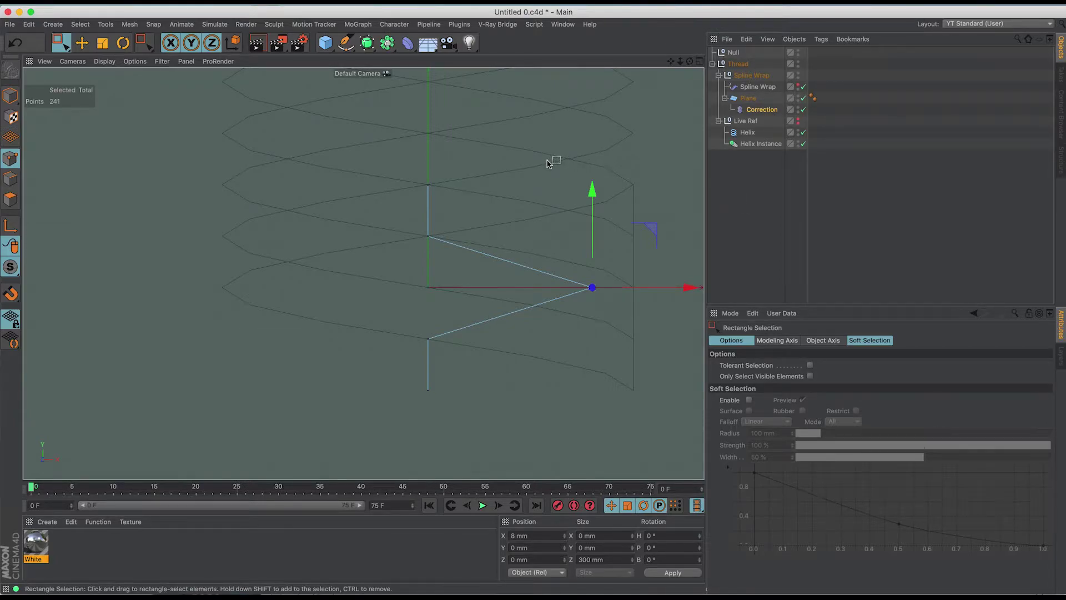
- In the perspective view, place the Spline Wrap group inside a Subdivision Surface and disable that generator
{"action": "key", "text": "F1"}
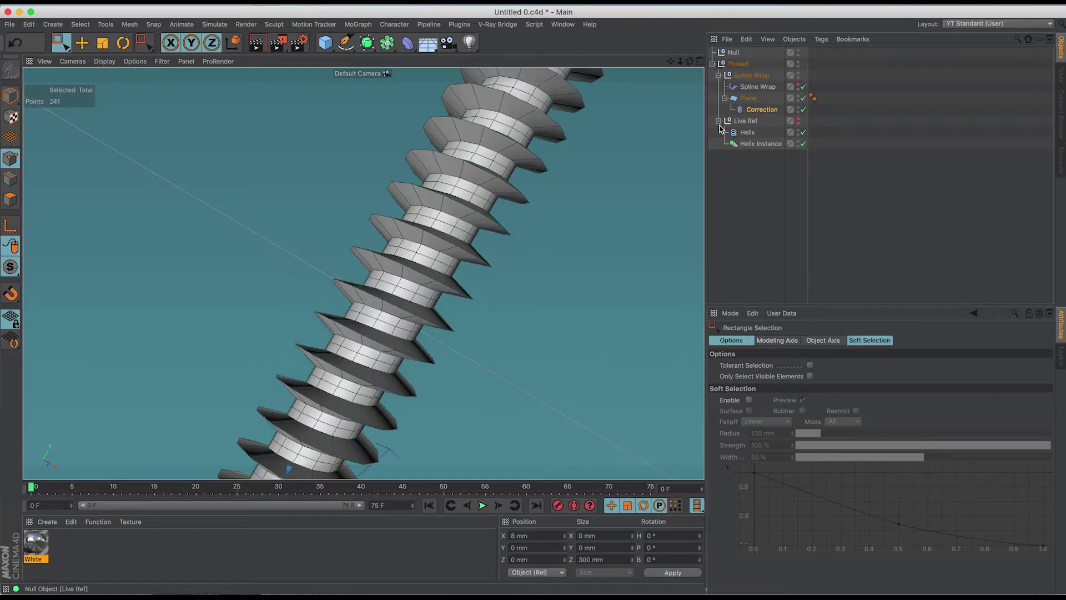
{"action": "left_click", "coordinate": [367, 44], "text": "alt"}
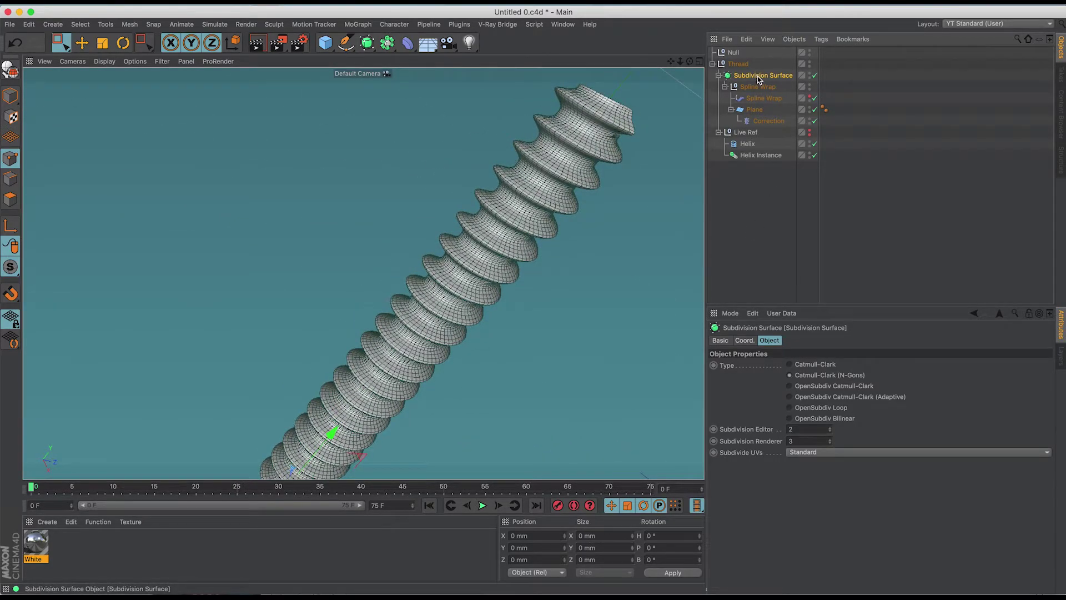
{"action": "left_click", "coordinate": [814, 74]}
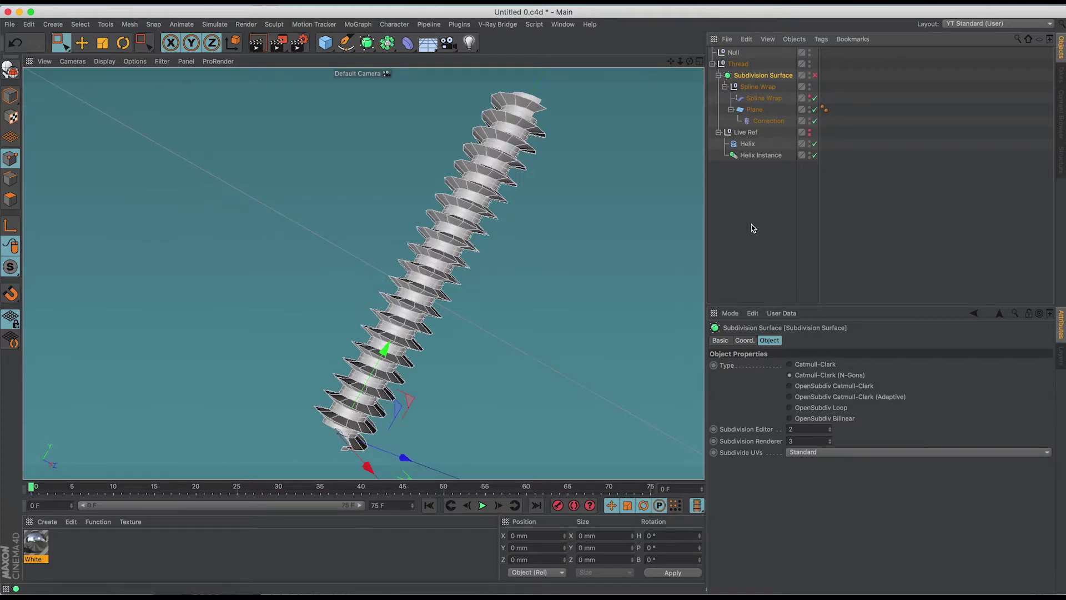
- With the Correction deformer and all four views shown, raise the outer row of thread points to a Y position of about 2.9 mm
{"action": "left_click", "coordinate": [760, 122]}
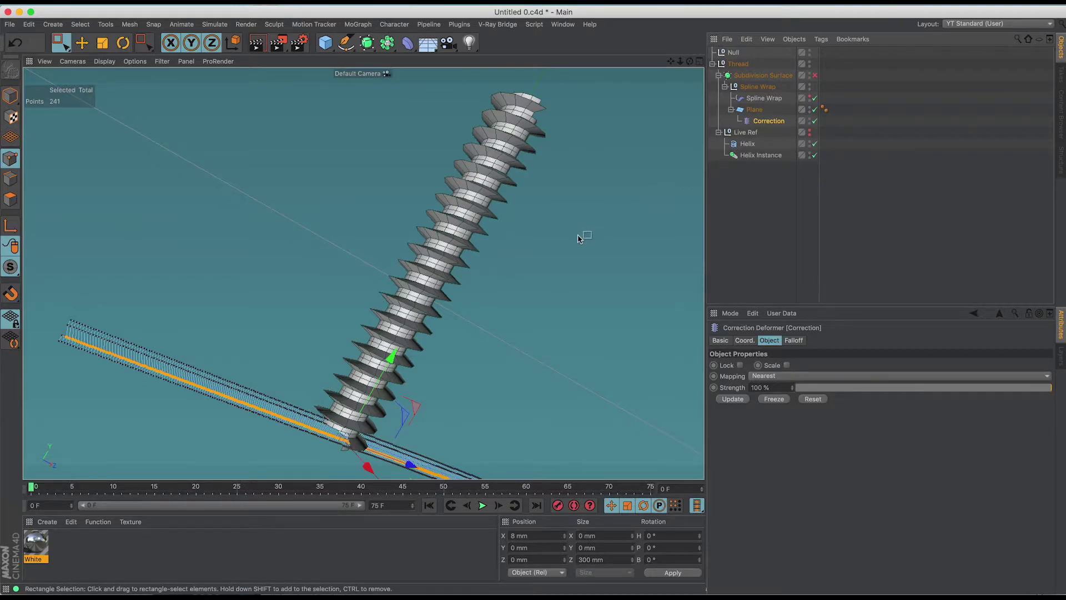
{"action": "key", "text": "F4"}
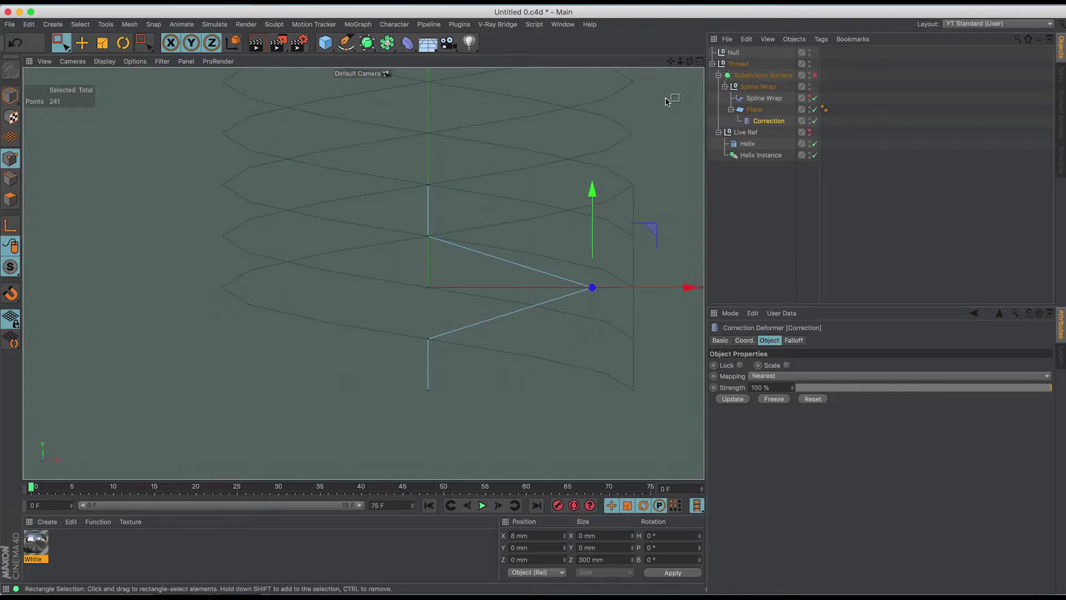
{"action": "left_click", "coordinate": [699, 62]}
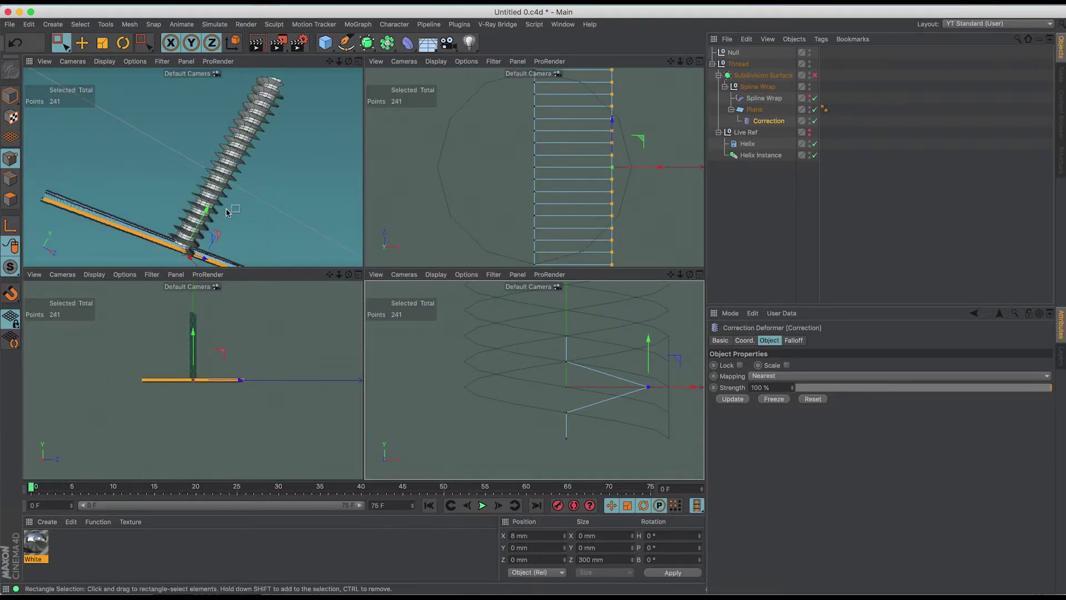
{"action": "scroll", "coordinate": [227, 208], "scroll_direction": "up", "scroll_amount": 5}
{"action": "scroll", "coordinate": [265, 153], "scroll_direction": "up", "scroll_amount": 4}
{"action": "scroll", "coordinate": [297, 156], "scroll_direction": "down", "scroll_amount": 5}
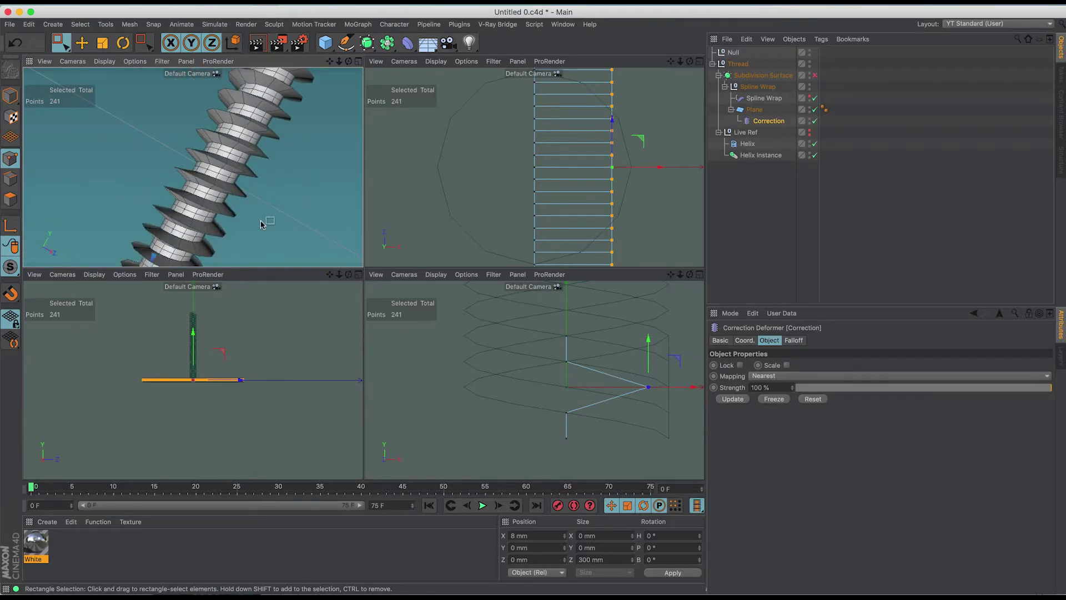
{"action": "left_click_drag", "start_coordinate": [260, 221], "coordinate": [260, 221], "text": "alt"}
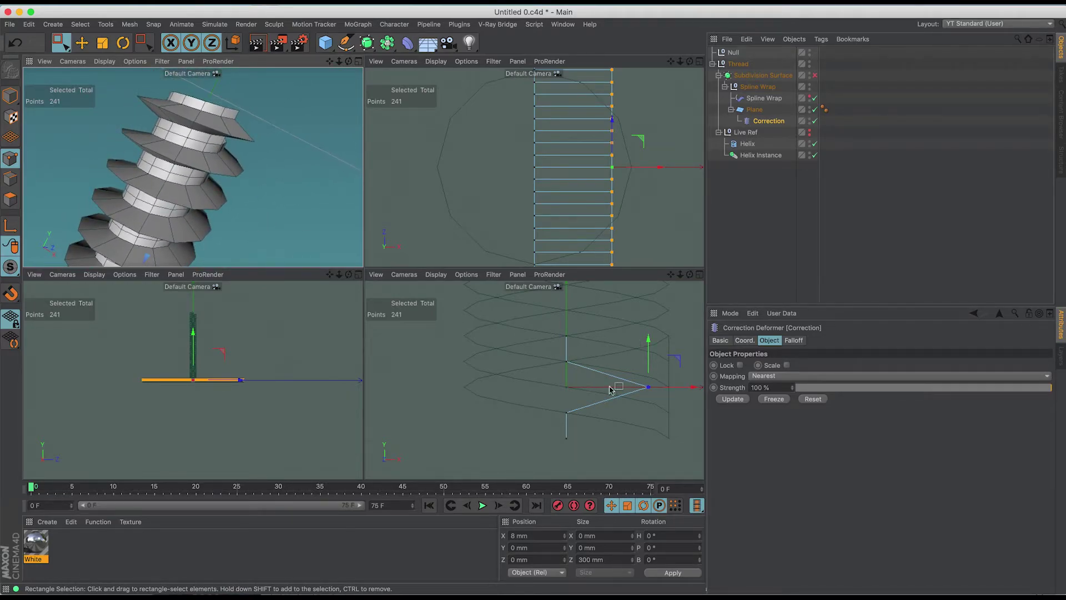
{"action": "left_click_drag", "start_coordinate": [648, 348], "coordinate": [655, 315]}
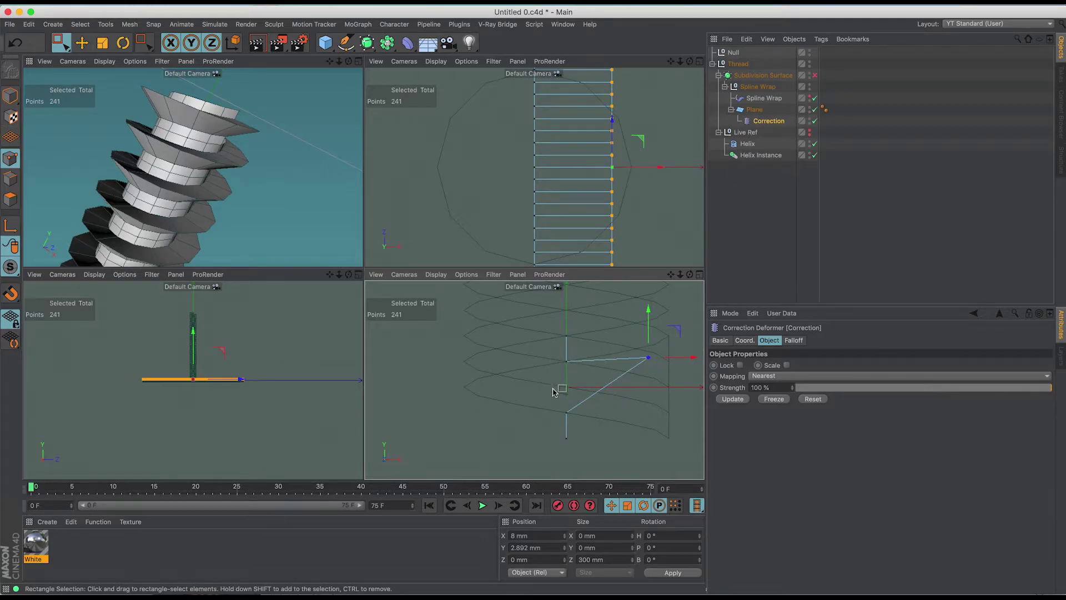
- Adjust the inner point rows of the thread profile vertically and set the outer row's X position to 10 mm
{"action": "left_click_drag", "start_coordinate": [555, 391], "coordinate": [587, 432]}
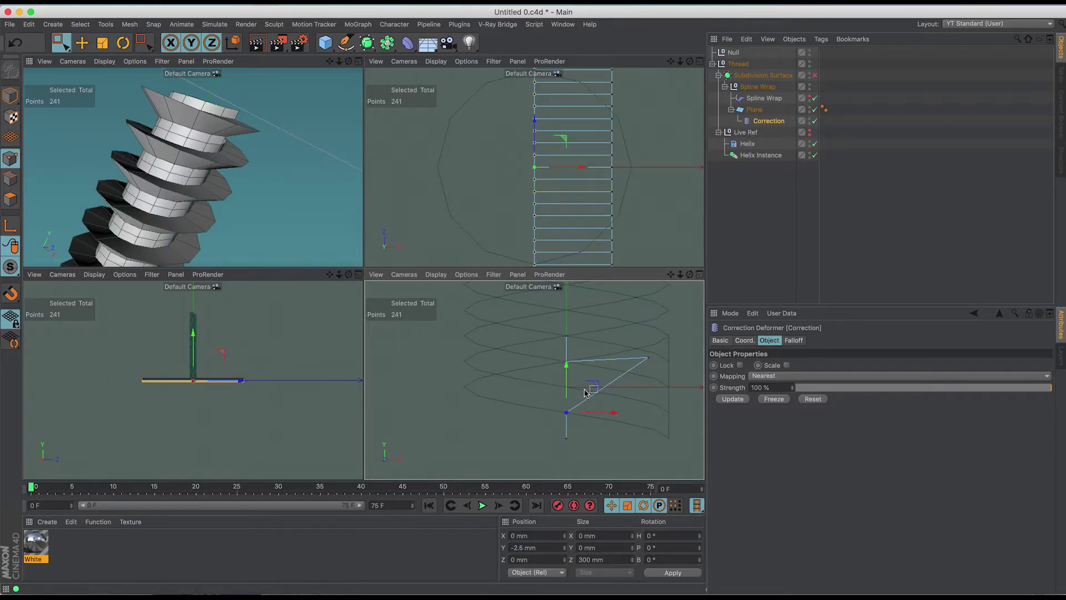
{"action": "left_click_drag", "start_coordinate": [566, 370], "coordinate": [573, 300]}
{"action": "left_click_drag", "start_coordinate": [570, 305], "coordinate": [651, 357]}
{"action": "left_click", "coordinate": [519, 535]}
{"action": "key", "text": "Return"}
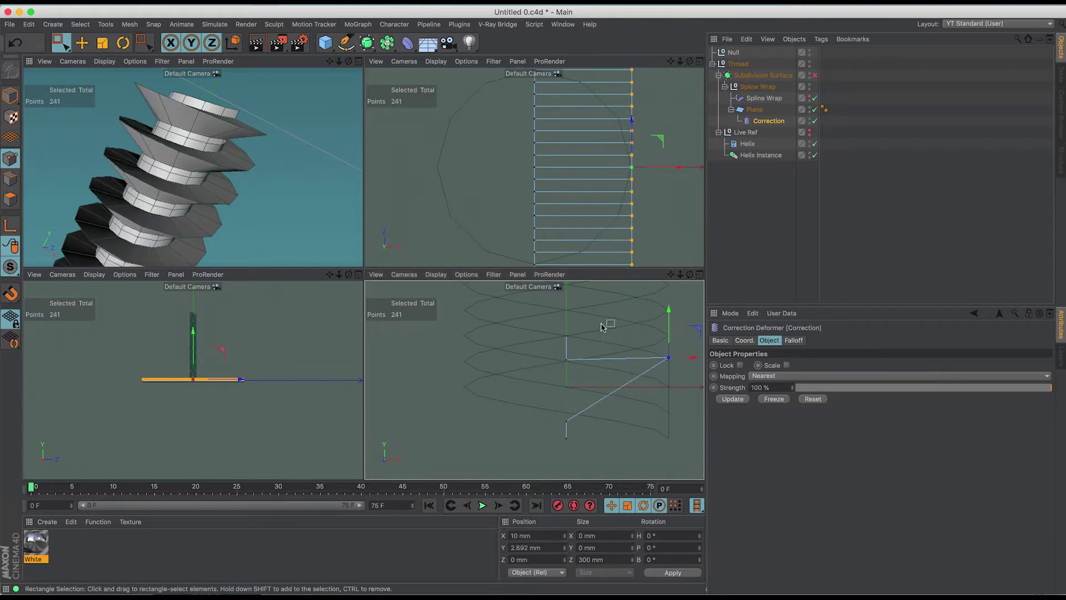
- Preview the thread in the full perspective view with the Subdivision Surface enabled, and disable it again
{"action": "left_click", "coordinate": [327, 136]}
{"action": "middle_click", "coordinate": [328, 136]}
{"action": "scroll", "coordinate": [328, 136], "scroll_direction": "down", "scroll_amount": 10}
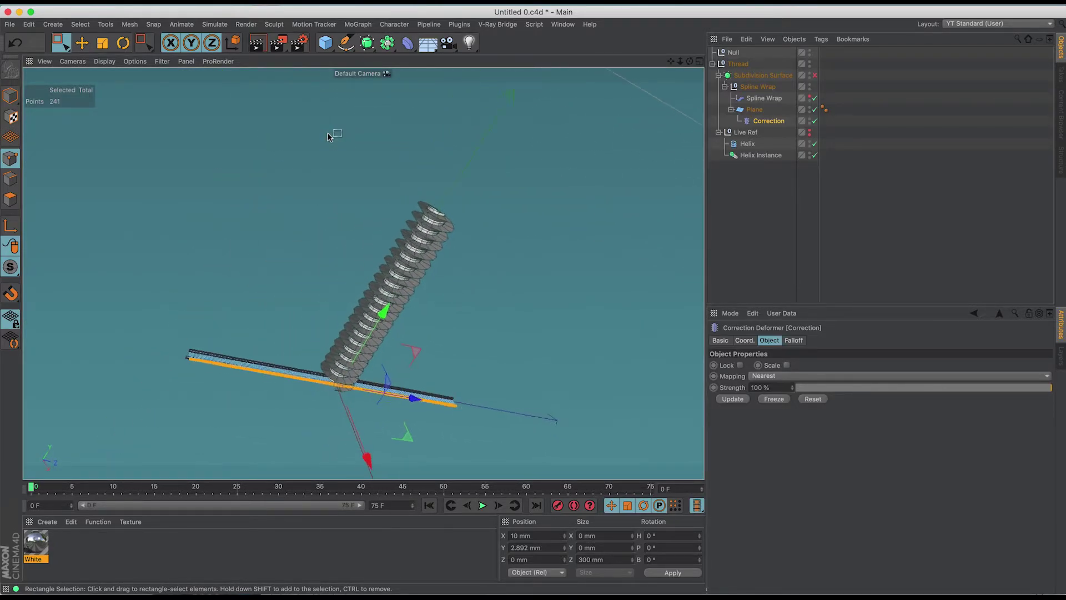
{"action": "scroll", "coordinate": [328, 136], "scroll_direction": "up", "scroll_amount": 5}
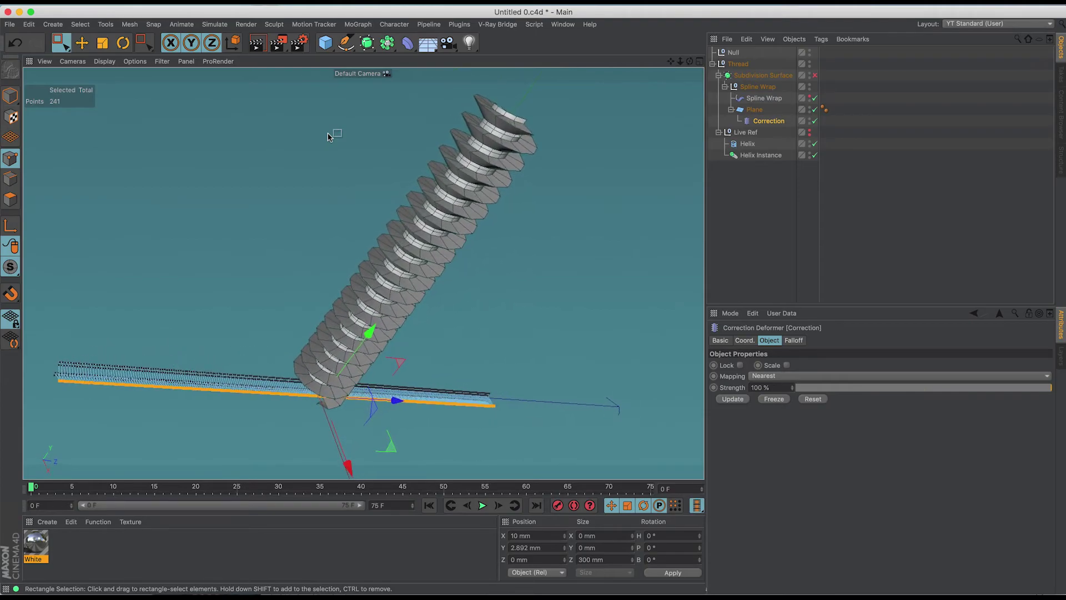
{"action": "left_click", "coordinate": [777, 226]}
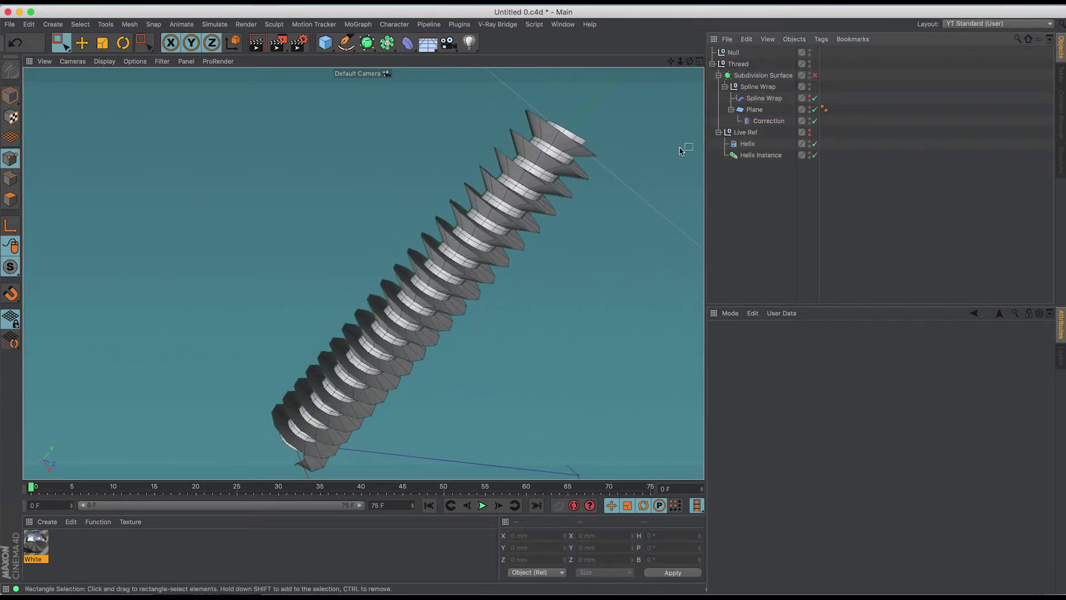
{"action": "left_click", "coordinate": [814, 75]}
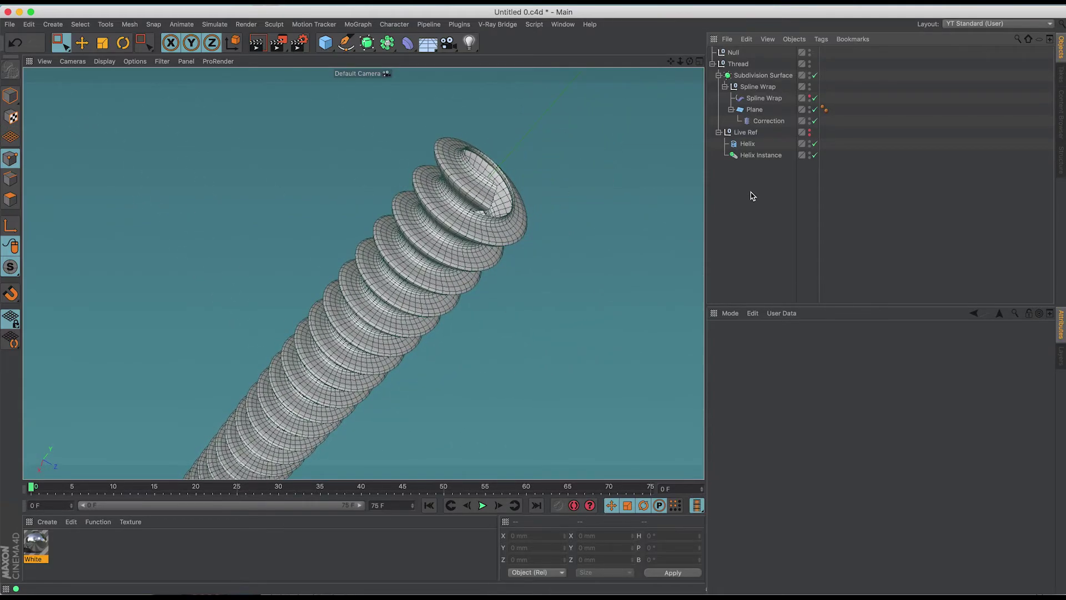
{"action": "left_click", "coordinate": [815, 75]}
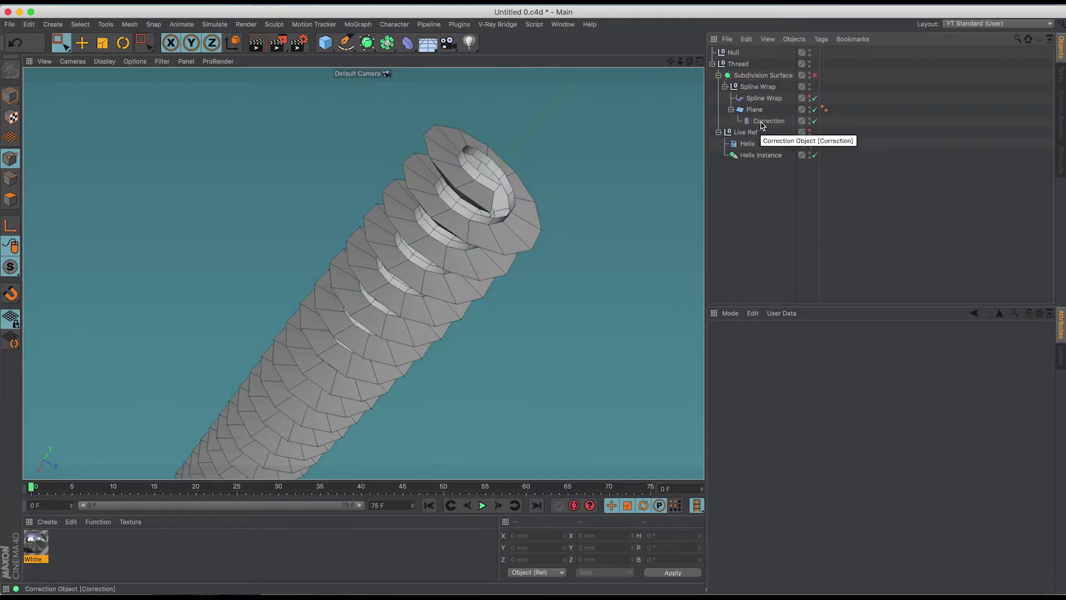
- In the top view, select the Correction deformer's outermost thread point at Z 150 mm and set its X position to 0 mm
{"action": "left_click", "coordinate": [762, 122]}
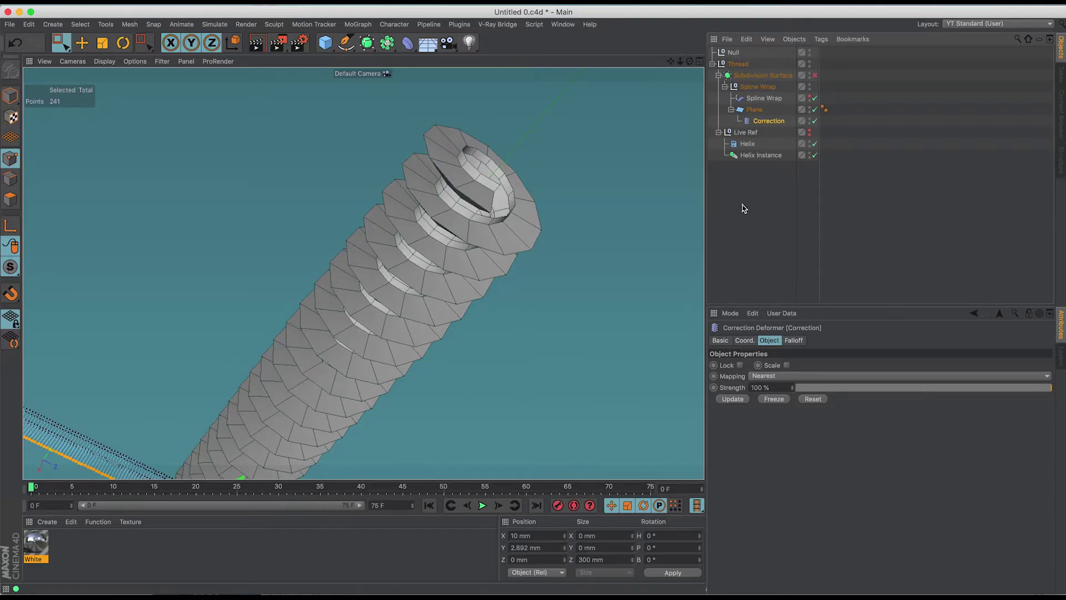
{"action": "key", "text": "F2"}
{"action": "right_click_drag", "start_coordinate": [562, 229], "coordinate": [422, 233], "text": "alt"}
{"action": "middle_click_drag", "start_coordinate": [598, 119], "coordinate": [502, 310], "text": "alt"}
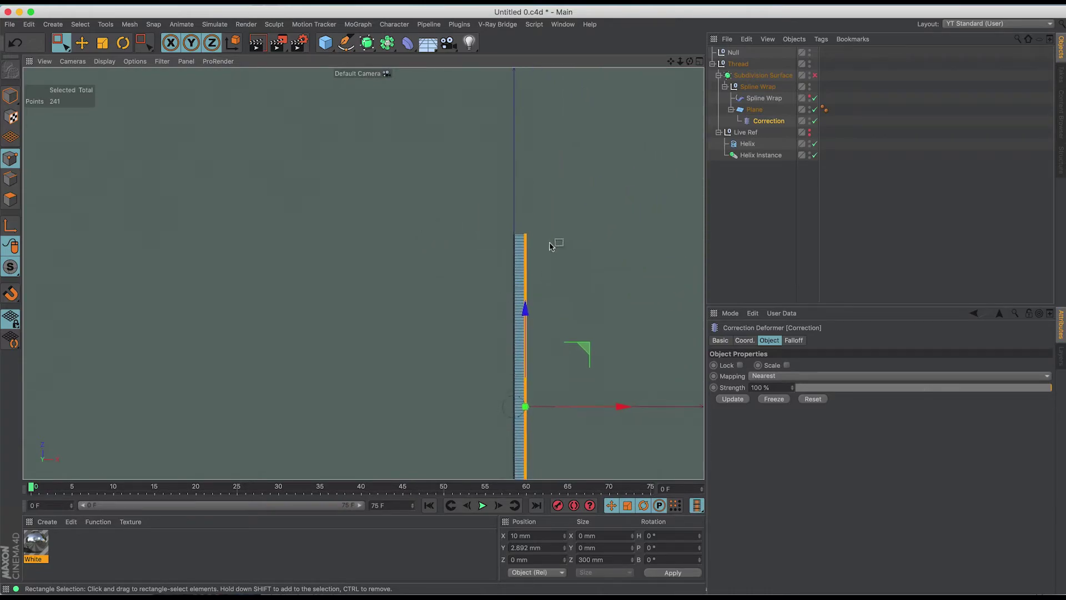
{"action": "scroll", "coordinate": [524, 237], "scroll_direction": "up", "scroll_amount": 8}
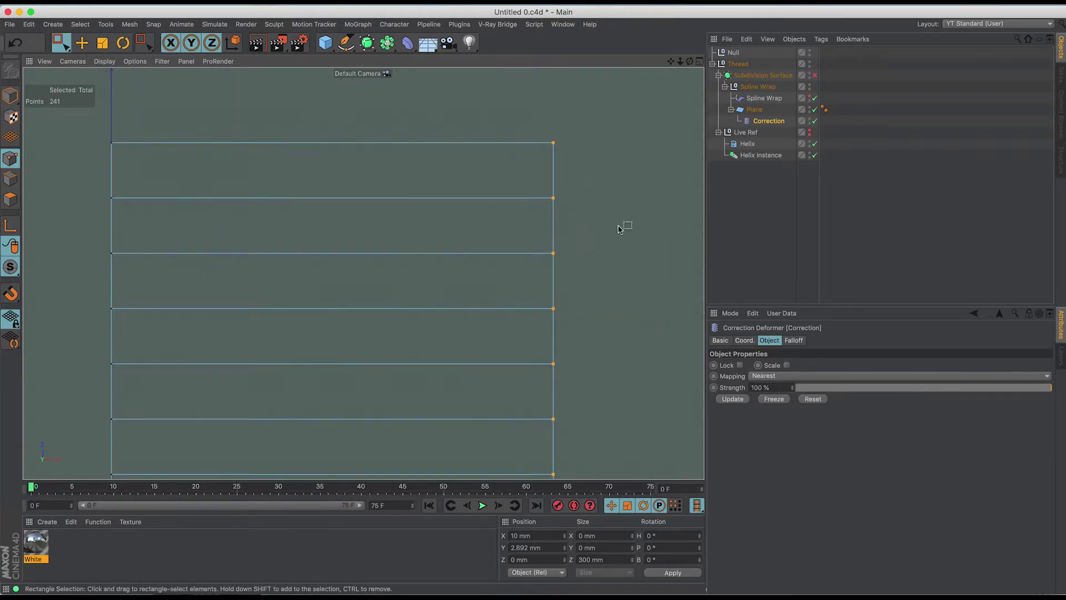
{"action": "left_click_drag", "start_coordinate": [581, 121], "coordinate": [511, 226]}
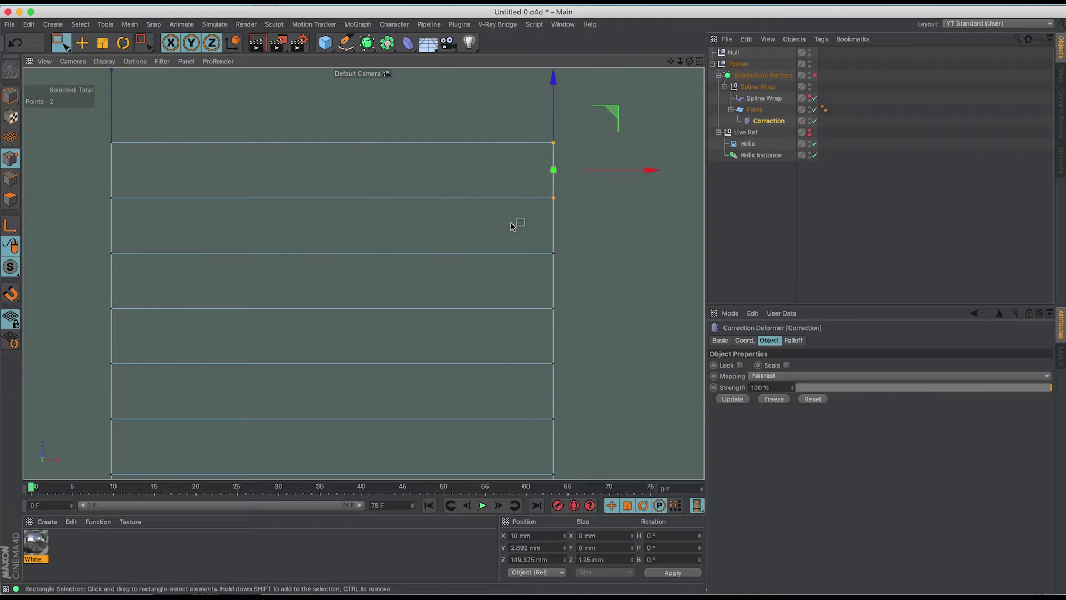
{"action": "left_click_drag", "start_coordinate": [585, 114], "coordinate": [519, 167]}
{"action": "left_click", "coordinate": [534, 536]}
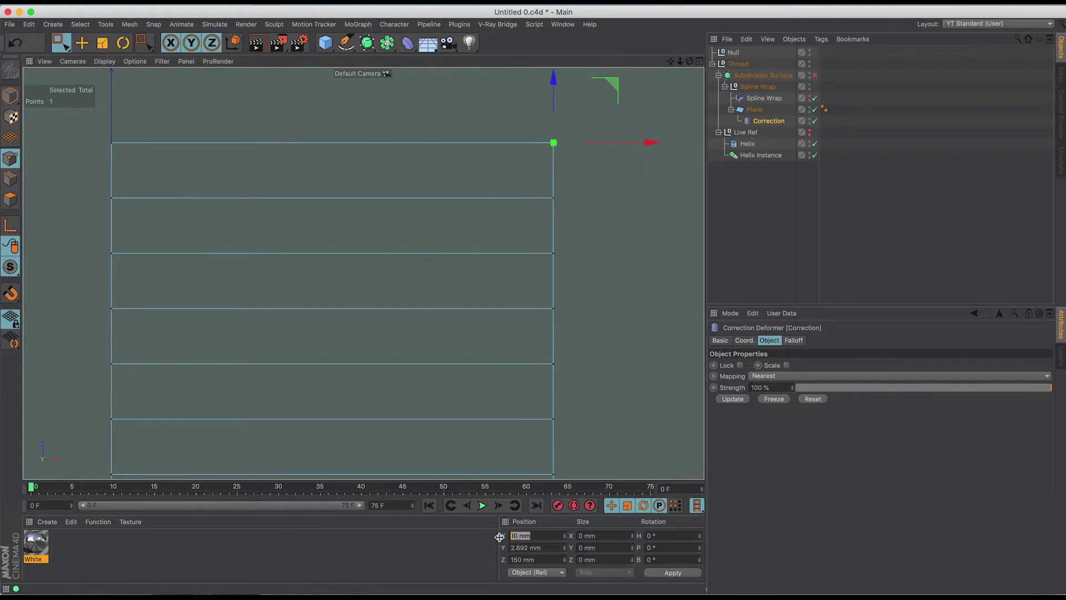
{"action": "type", "text": "0"}
{"action": "key", "text": "Return"}
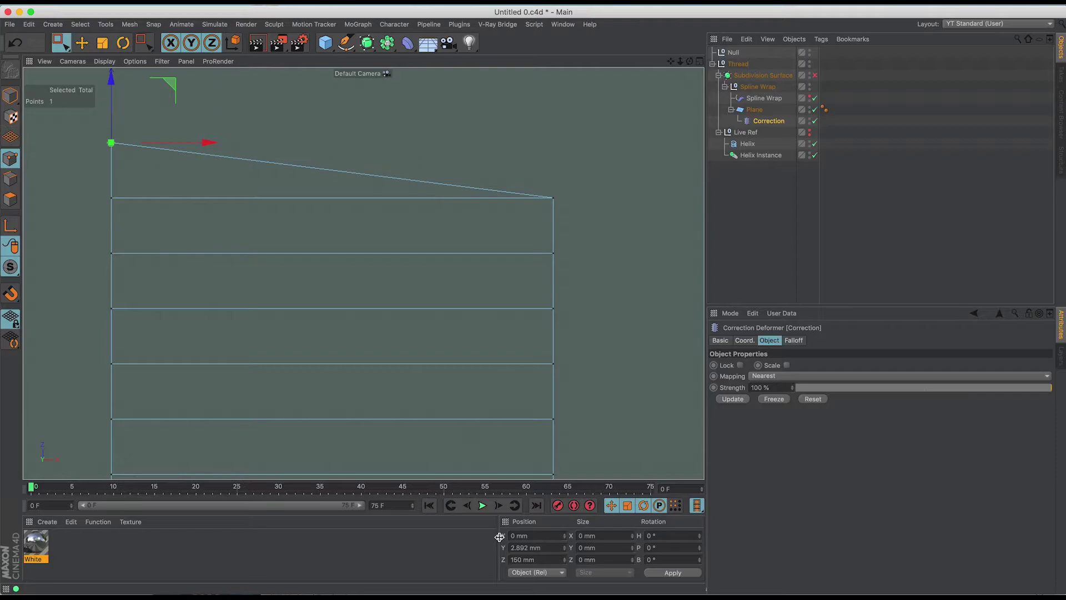
- Select the outer thread point at Z 148.75 mm and set its X position to 5 mm
{"action": "left_click_drag", "start_coordinate": [580, 185], "coordinate": [512, 224]}
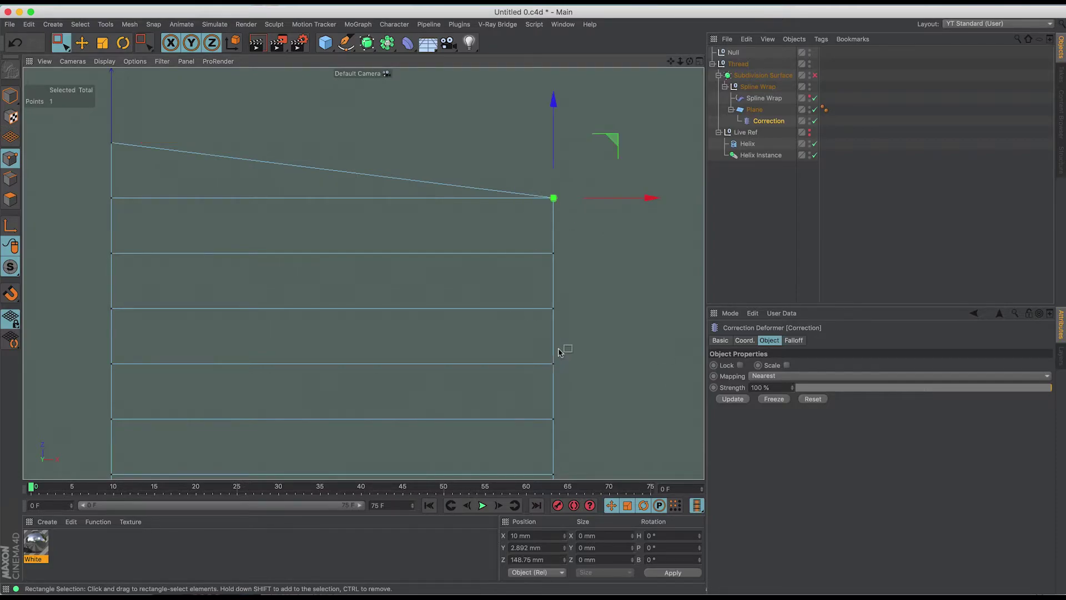
{"action": "left_click_drag", "start_coordinate": [538, 536], "coordinate": [498, 537]}
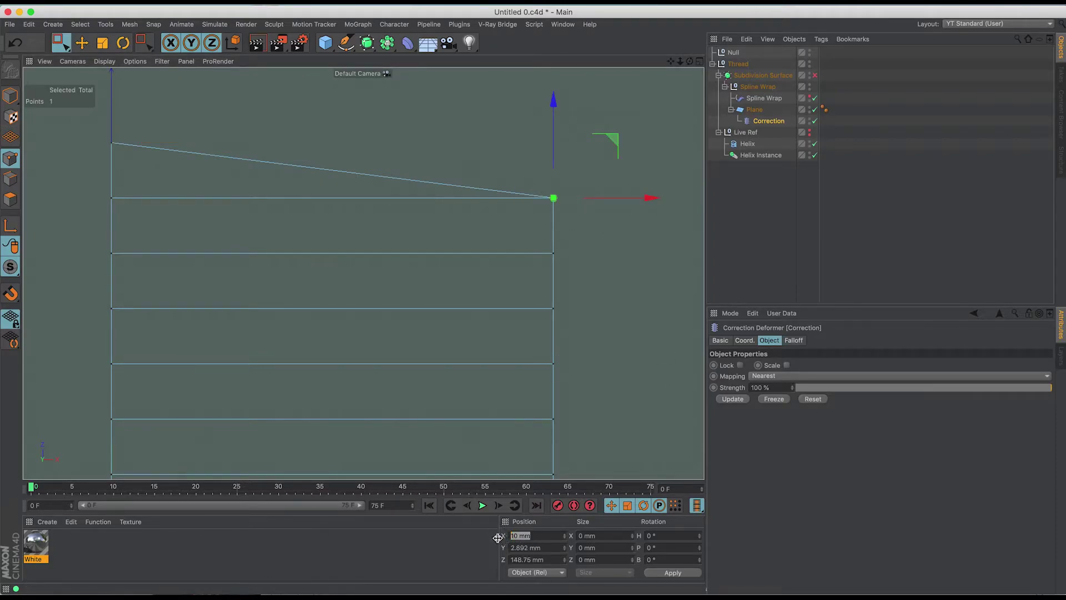
{"action": "key", "text": "Return"}
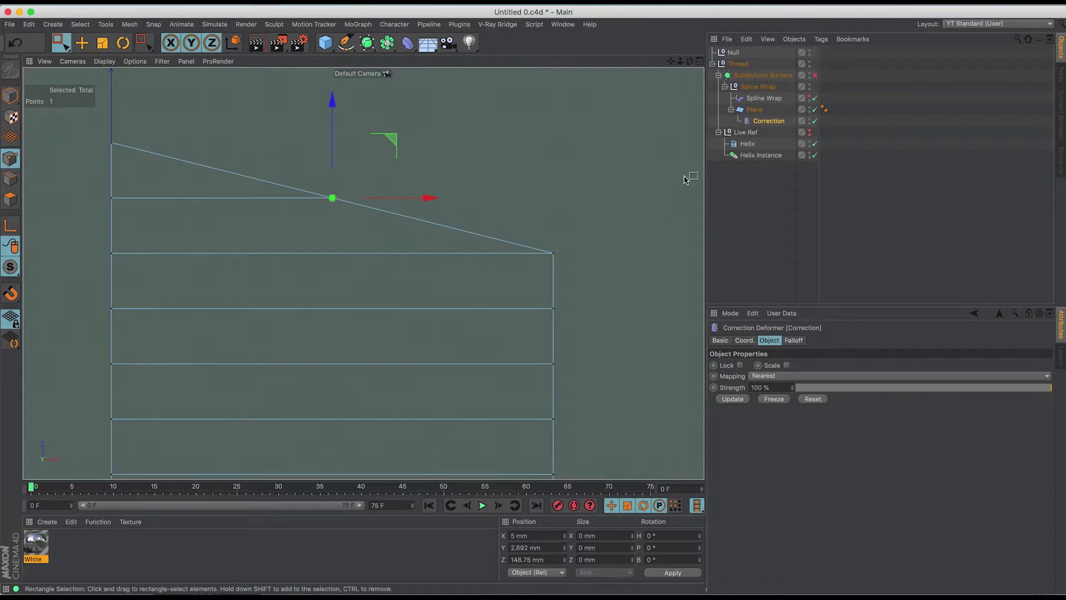
- At the opposite end of the thread, select the last two outer points and set their X position to 5 mm
{"action": "left_click_drag", "start_coordinate": [552, 195], "coordinate": [310, 225], "text": "alt"}
{"action": "middle_click_drag", "start_coordinate": [583, 407], "coordinate": [540, 186], "text": "alt"}
{"action": "left_click_drag", "start_coordinate": [520, 217], "coordinate": [589, 321], "text": "alt"}
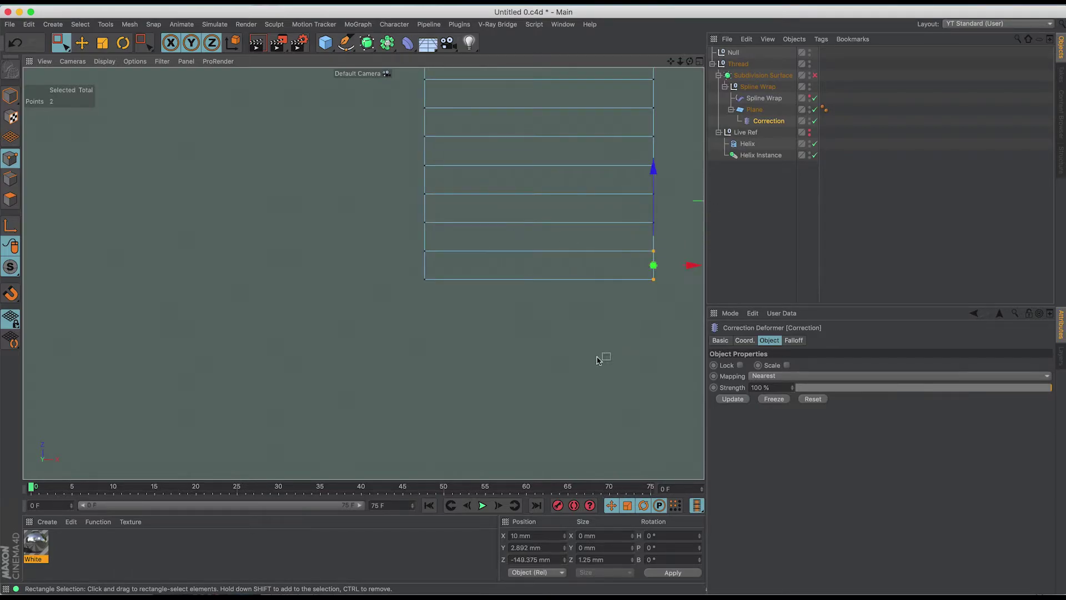
{"action": "left_click", "coordinate": [530, 536]}
{"action": "type", "text": "5 mm"}
{"action": "key", "text": "Return"}
- Set the X position of the very last outer point at that end to 0 mm and deselect the deformer
{"action": "left_click_drag", "start_coordinate": [512, 301], "coordinate": [553, 273]}
{"action": "left_click", "coordinate": [519, 535]}
{"action": "type", "text": "0"}
{"action": "key", "text": "Return"}
{"action": "left_click", "coordinate": [762, 210]}
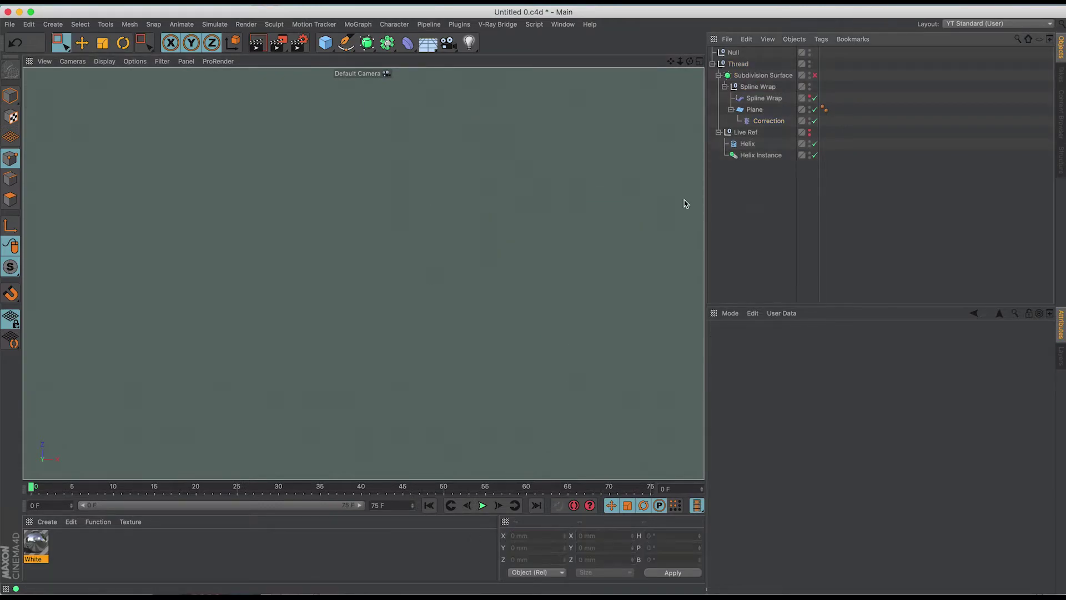
- Inspect the tapered thread ends in perspective with the Subdivision Surface enabled, then disable it and save the scene
{"action": "scroll", "coordinate": [429, 211], "scroll_direction": "up", "scroll_amount": 10}
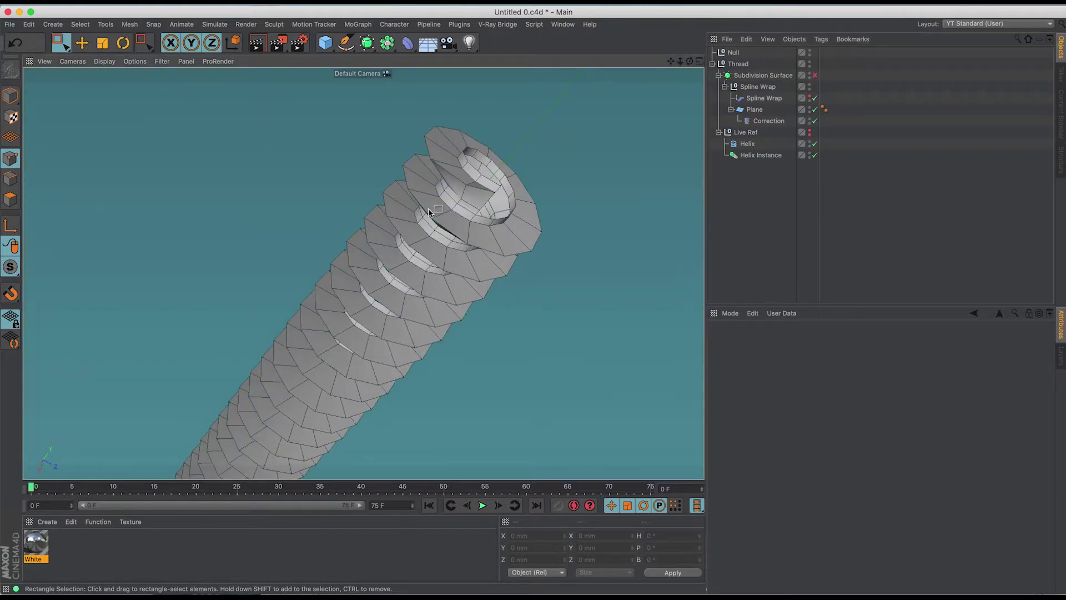
{"action": "scroll", "coordinate": [428, 211], "scroll_direction": "down", "scroll_amount": 10}
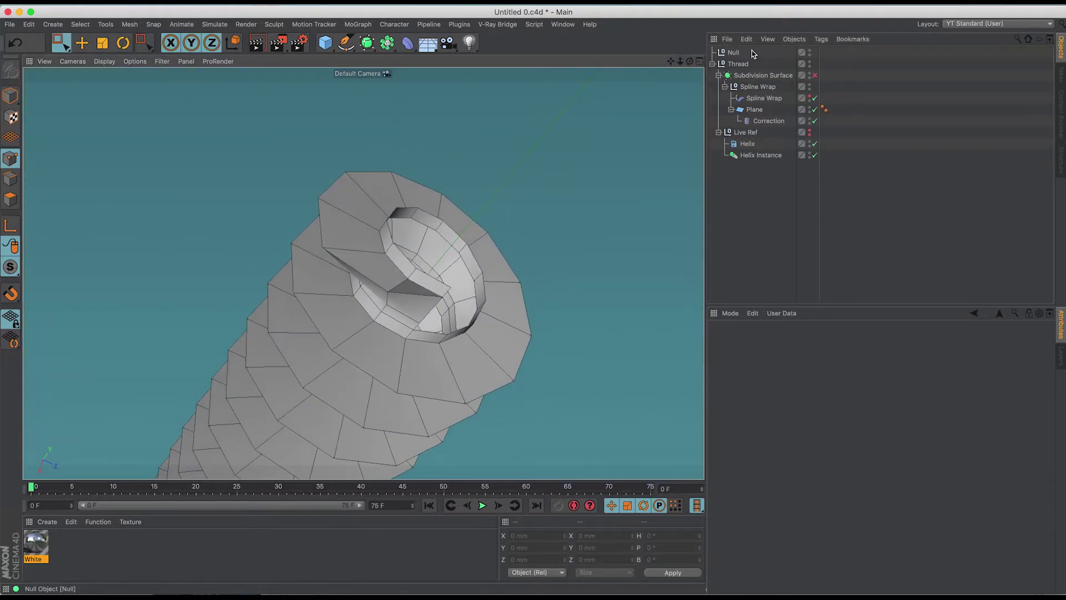
{"action": "left_click", "coordinate": [815, 75]}
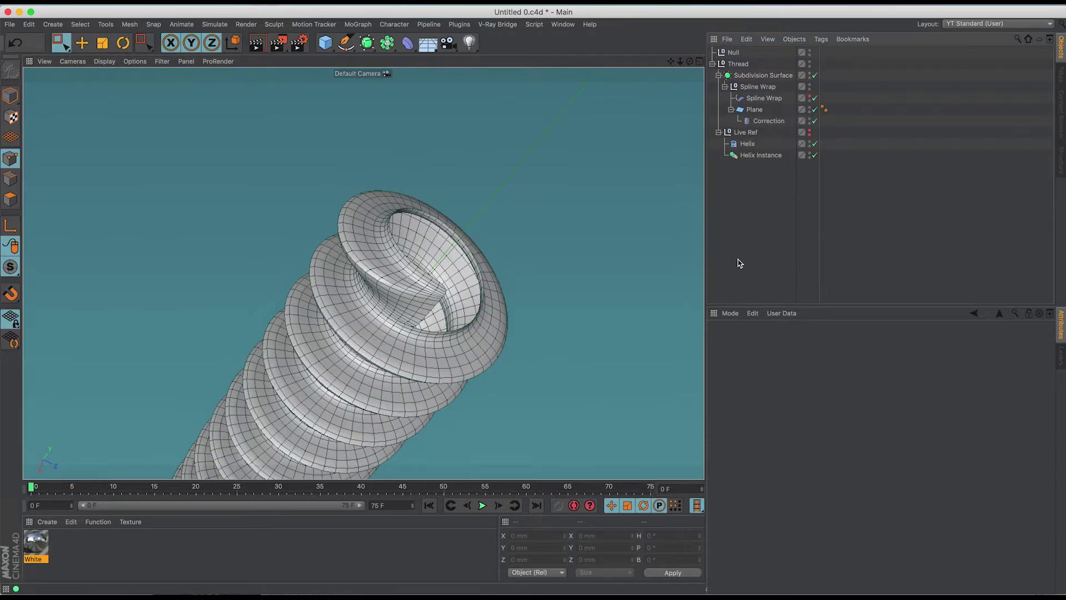
{"action": "key", "text": "h"}
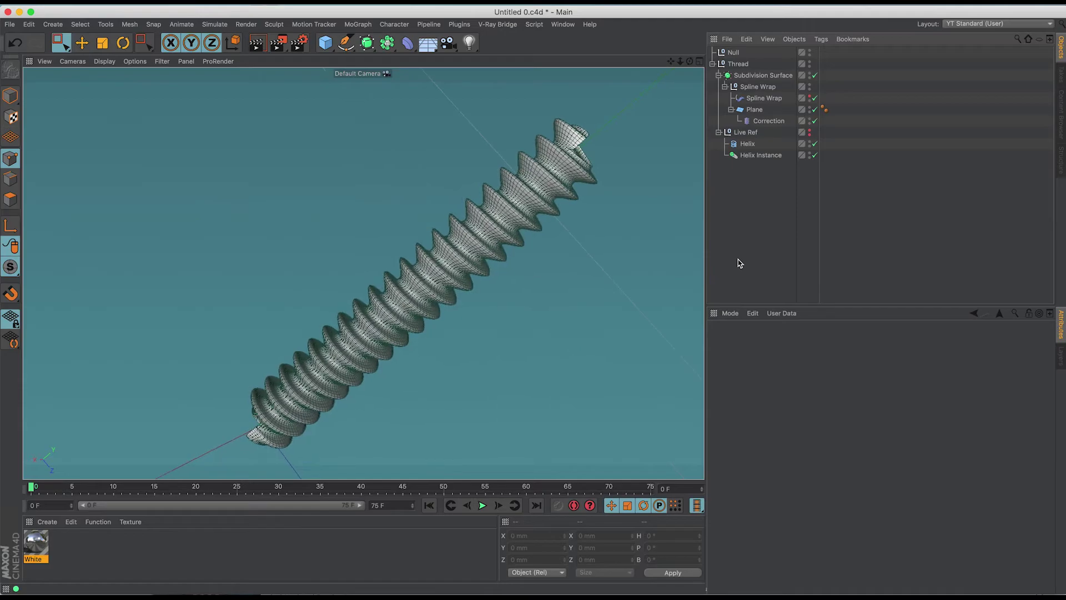
{"action": "left_click", "coordinate": [814, 75]}
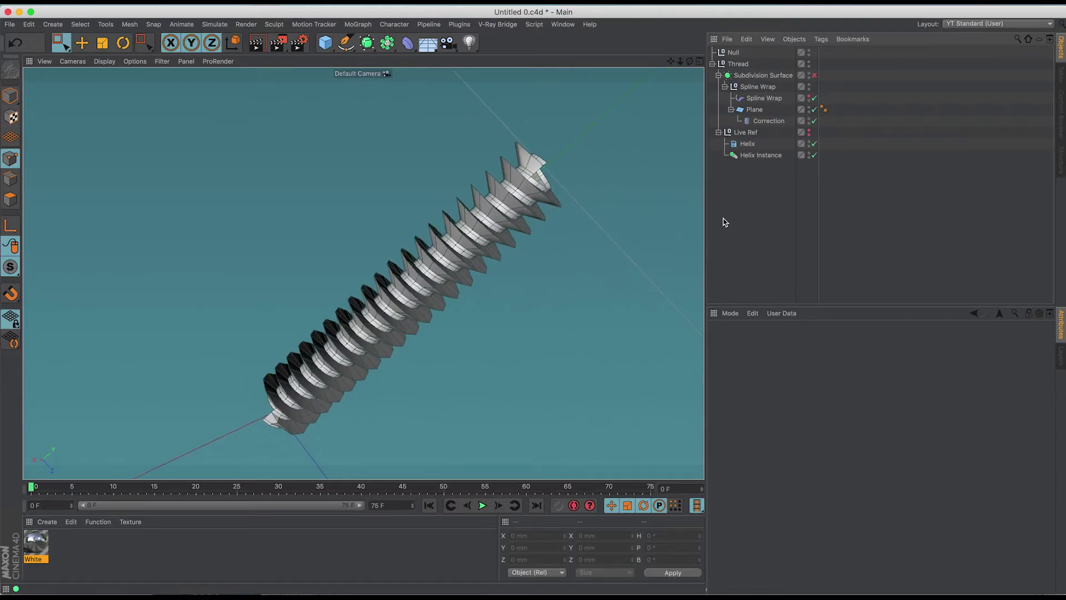
{"action": "key", "text": "super+s"}
- Add a cylinder with a radius of 10 mm, a height of 250 mm and 12 rotation segments
{"action": "left_click", "coordinate": [326, 45]}
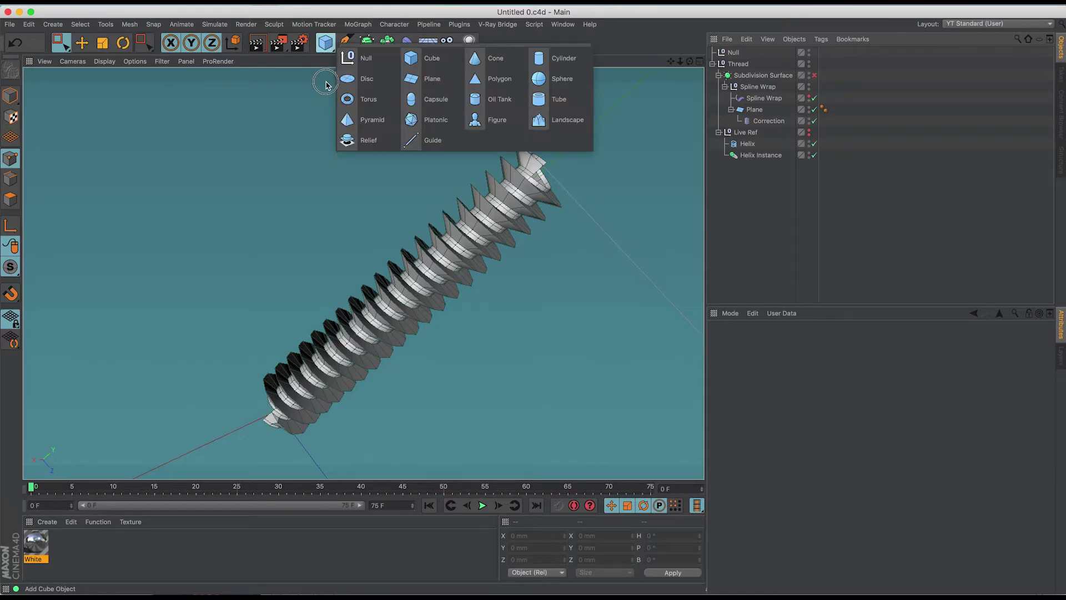
{"action": "left_click", "coordinate": [548, 60]}
{"action": "left_click_drag", "start_coordinate": [810, 368], "coordinate": [780, 368]}
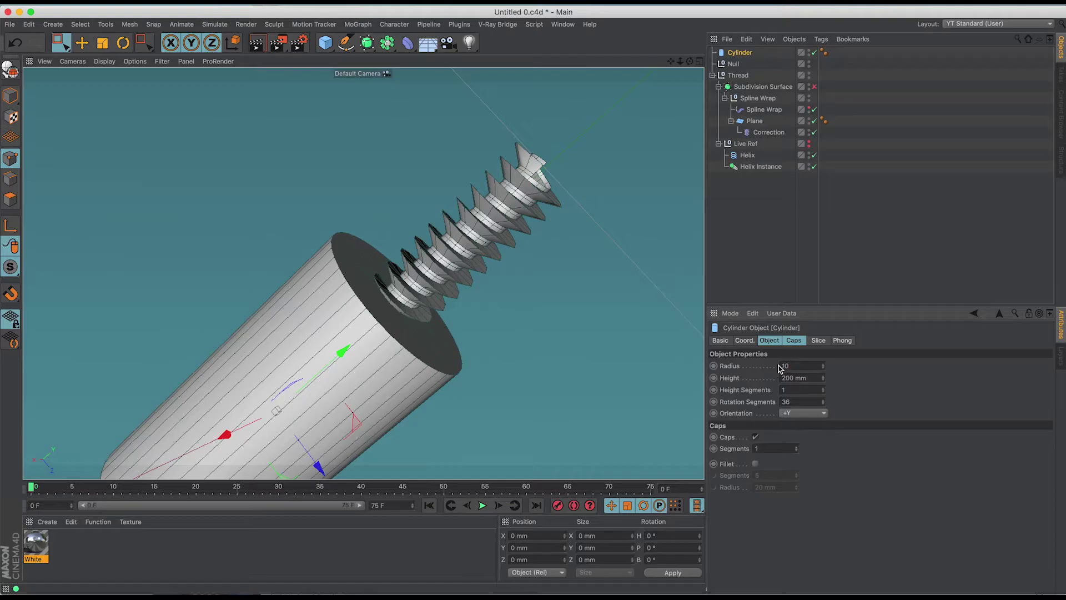
{"action": "key", "text": "Tab"}
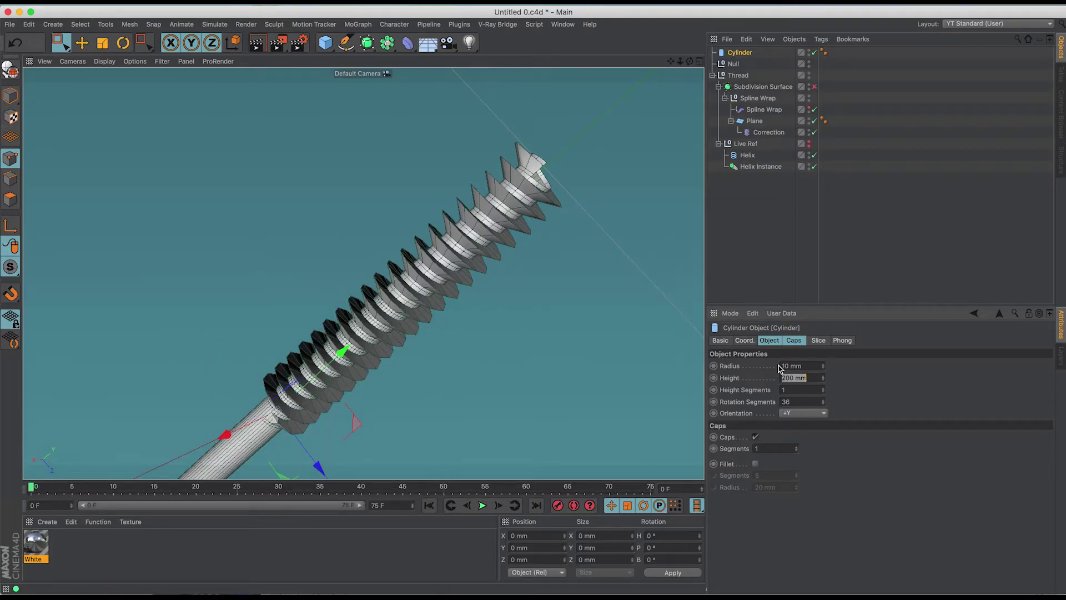
{"action": "type", "text": "2"}
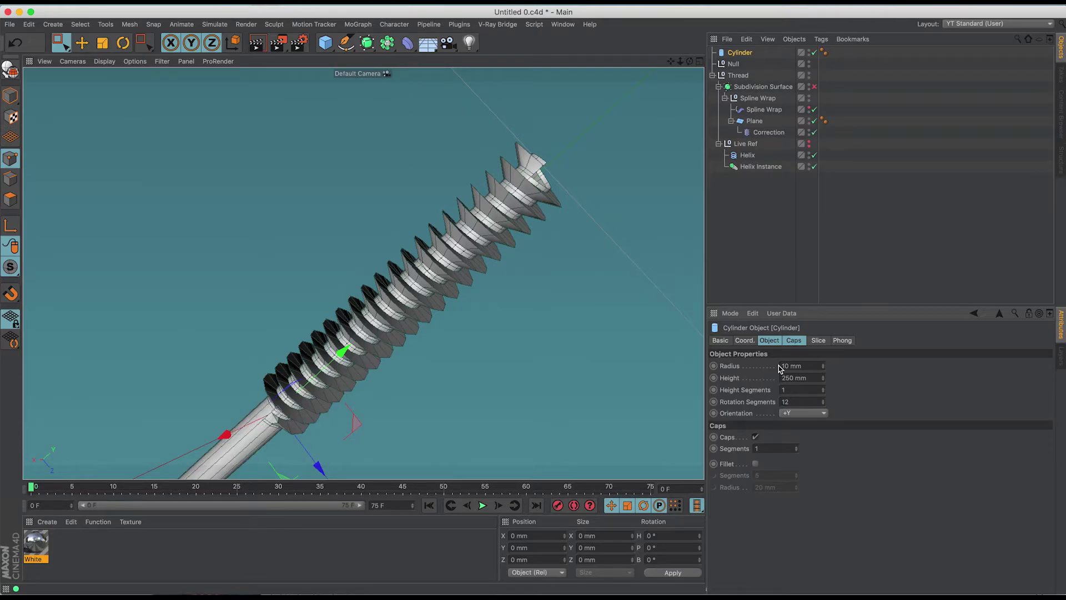
- Move the cylinder up along the thread axis to a Y position of 120 mm
{"action": "left_click", "coordinate": [745, 340]}
{"action": "left_click_drag", "start_coordinate": [780, 378], "coordinate": [781, 357]}
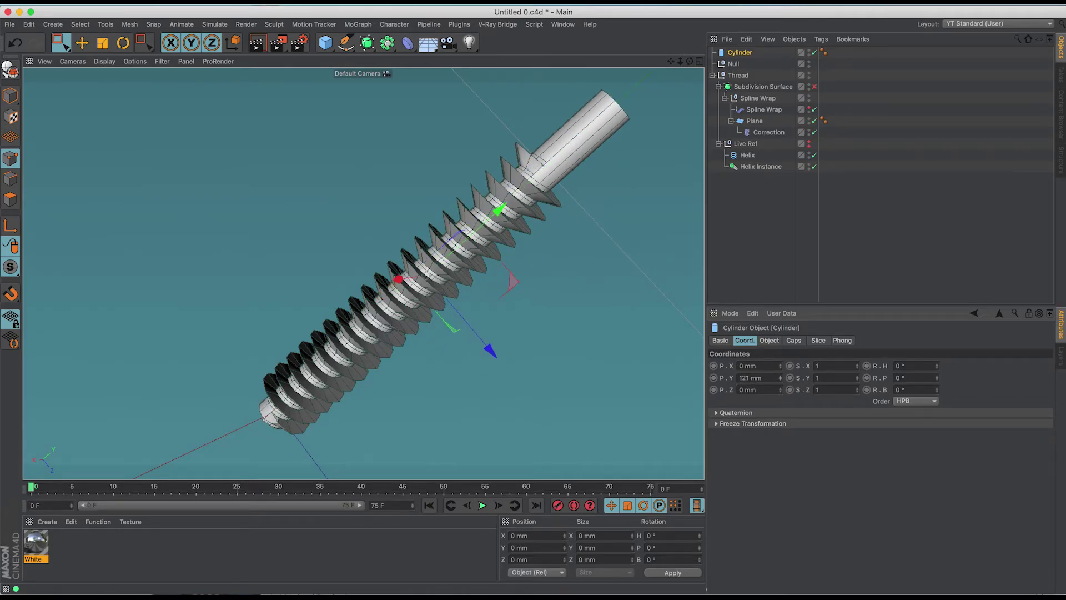
{"action": "double_click", "coordinate": [750, 378]}
{"action": "key", "text": "Return"}
- Set the cylinder's height segments to 25
{"action": "left_click", "coordinate": [740, 52]}
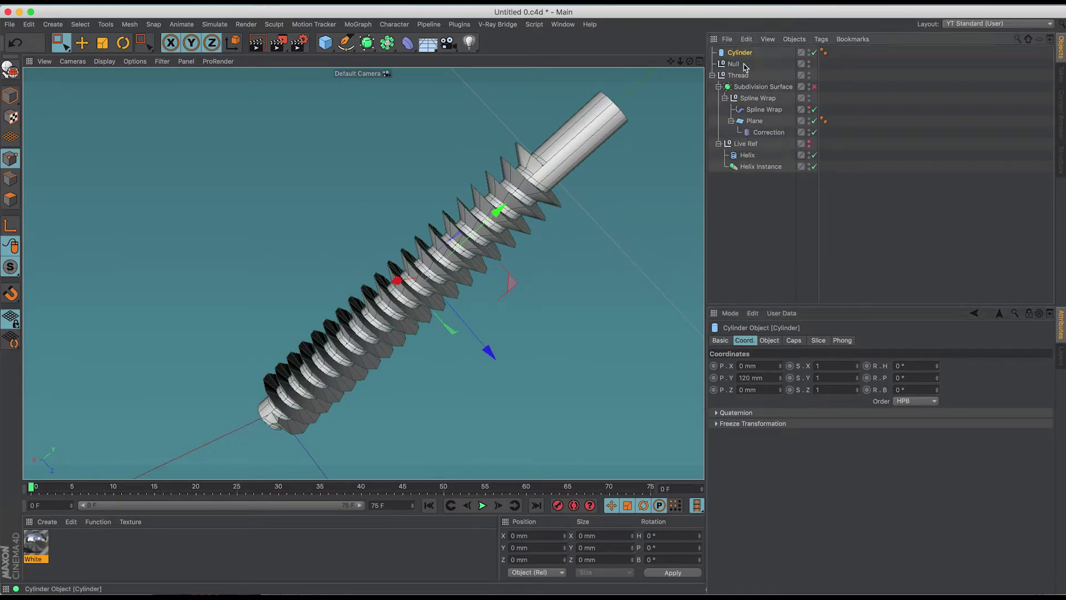
{"action": "left_click", "coordinate": [774, 341]}
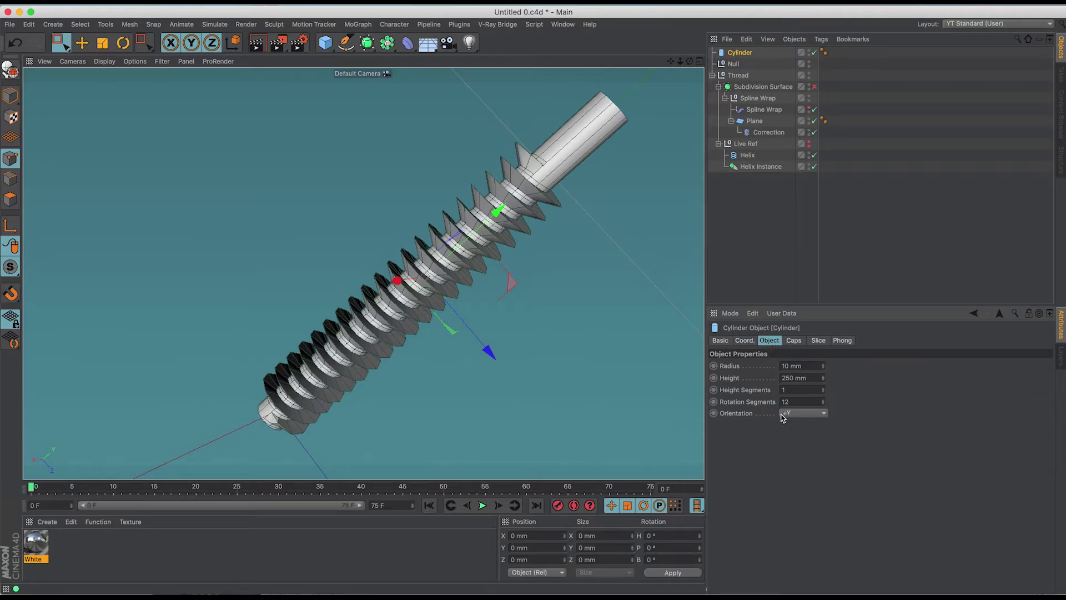
{"action": "double_click", "coordinate": [800, 393]}
{"action": "key", "text": "Return"}
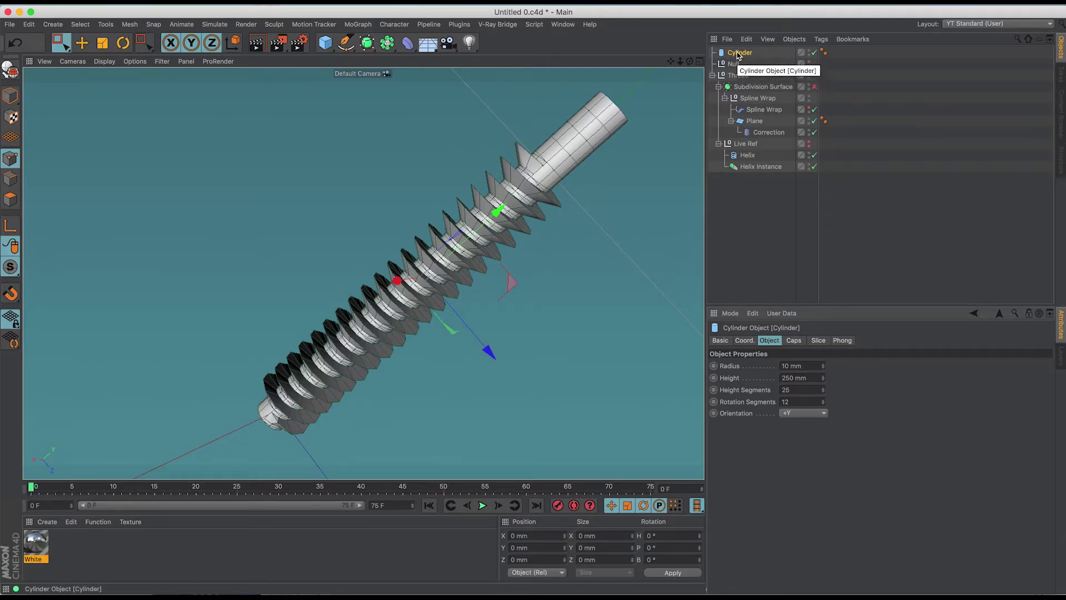
- Wrap the Spline Wrap null in a new parent null under the Subdivision Surface and place the cylinder inside that null
{"action": "mouse_move", "coordinate": [749, 60]}
{"action": "left_mouse_down"}
{"action": "mouse_move", "coordinate": [738, 53]}
{"action": "mouse_move", "coordinate": [742, 75]}
{"action": "left_mouse_up"}
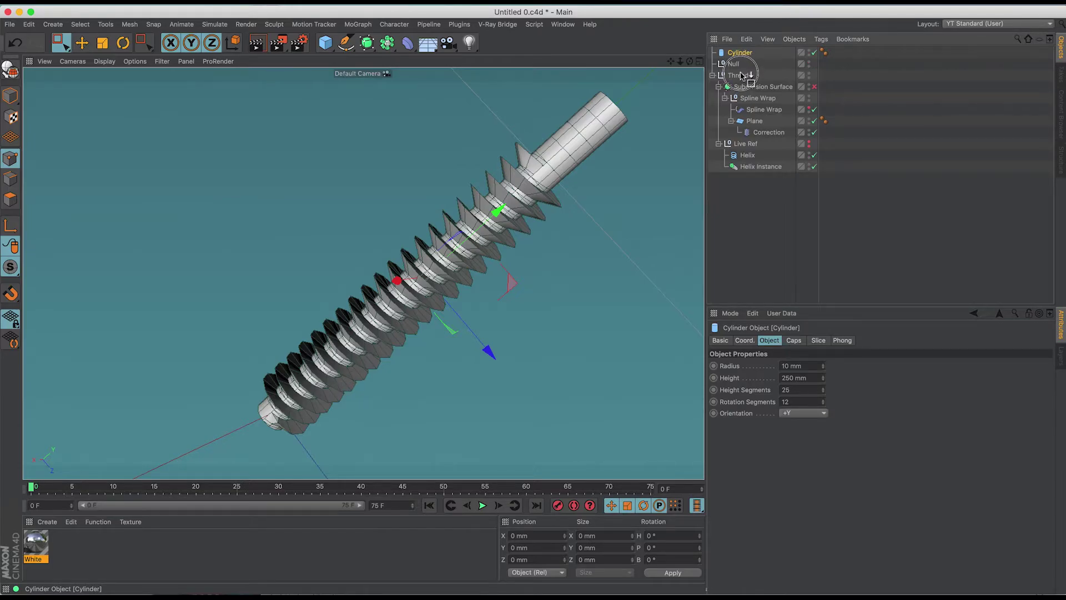
{"action": "left_click", "coordinate": [725, 98]}
{"action": "left_click", "coordinate": [738, 99]}
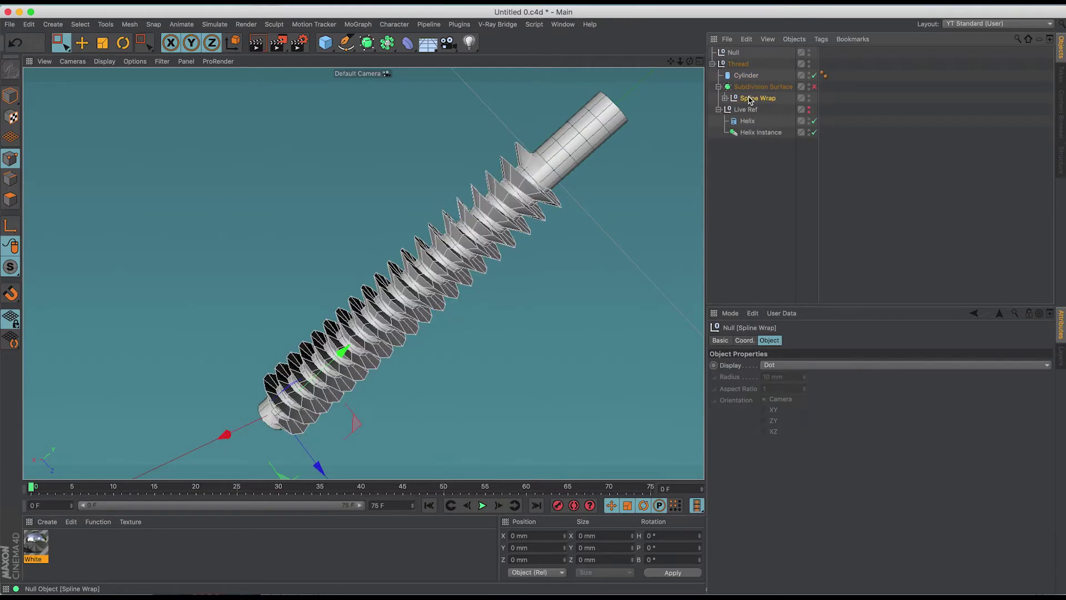
{"action": "left_click", "coordinate": [52, 24]}
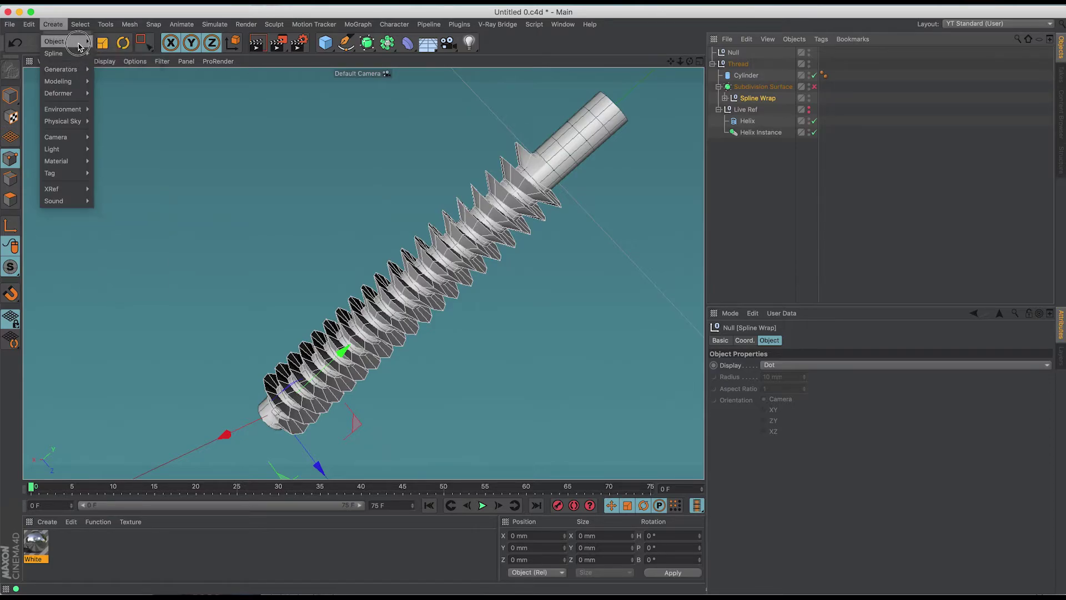
{"action": "left_click", "coordinate": [103, 45], "text": "alt"}
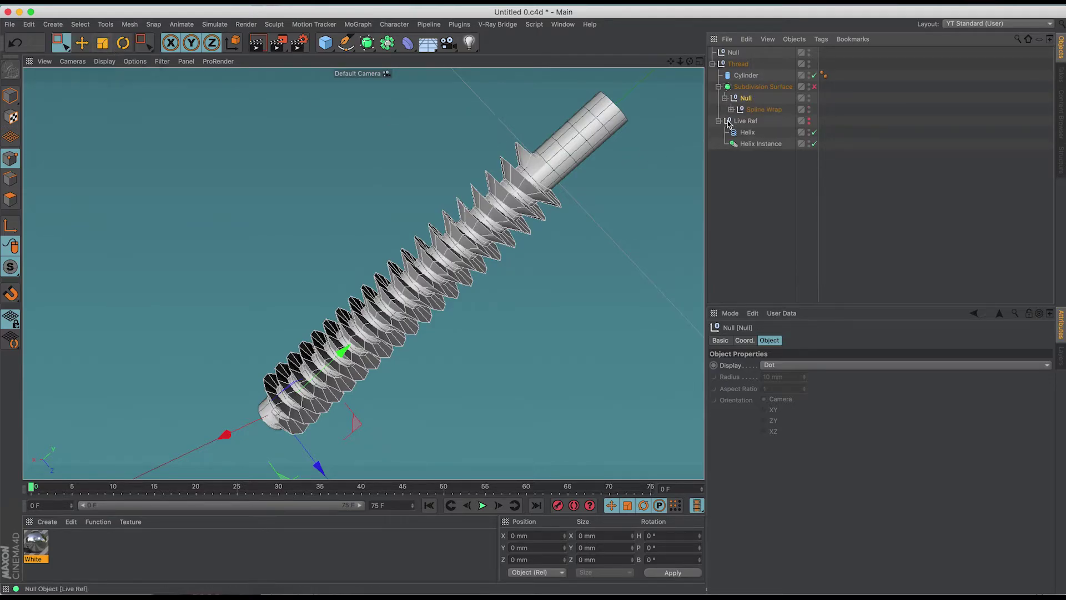
{"action": "left_click_drag", "start_coordinate": [741, 77], "coordinate": [748, 100]}
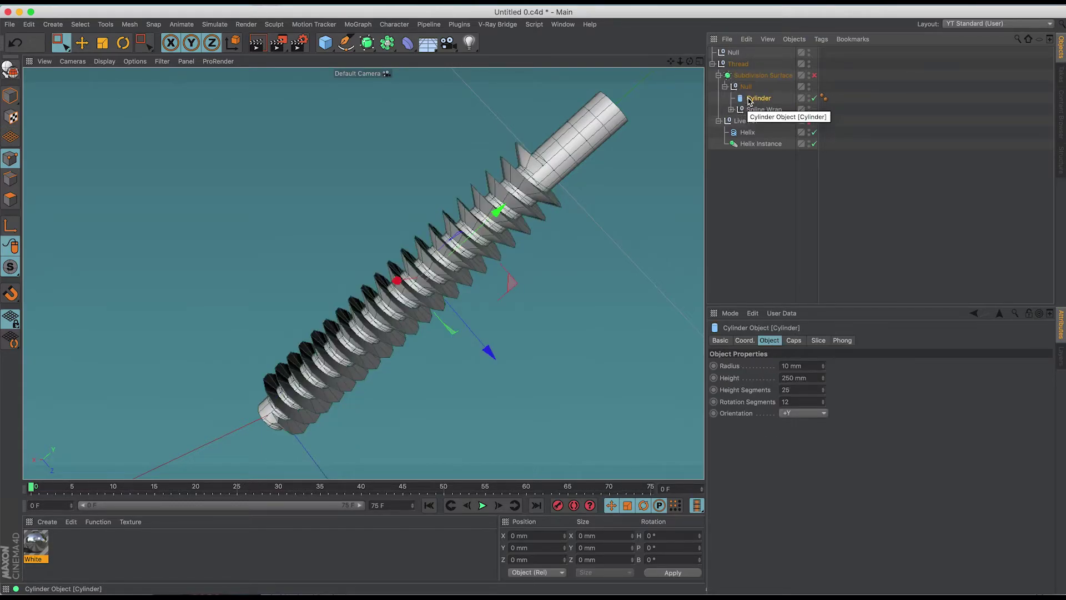
- Compare the combined thread and cylinder with the Subdivision Surface on and off, leave it disabled, and save the scene
{"action": "left_click", "coordinate": [814, 76]}
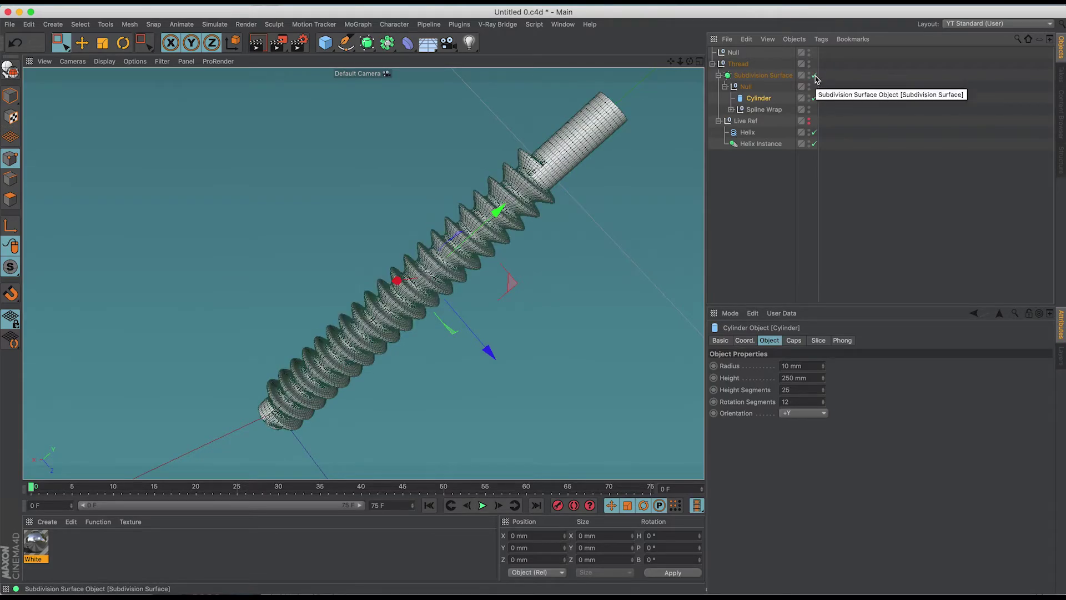
{"action": "left_click", "coordinate": [814, 75]}
{"action": "left_click", "coordinate": [814, 76]}
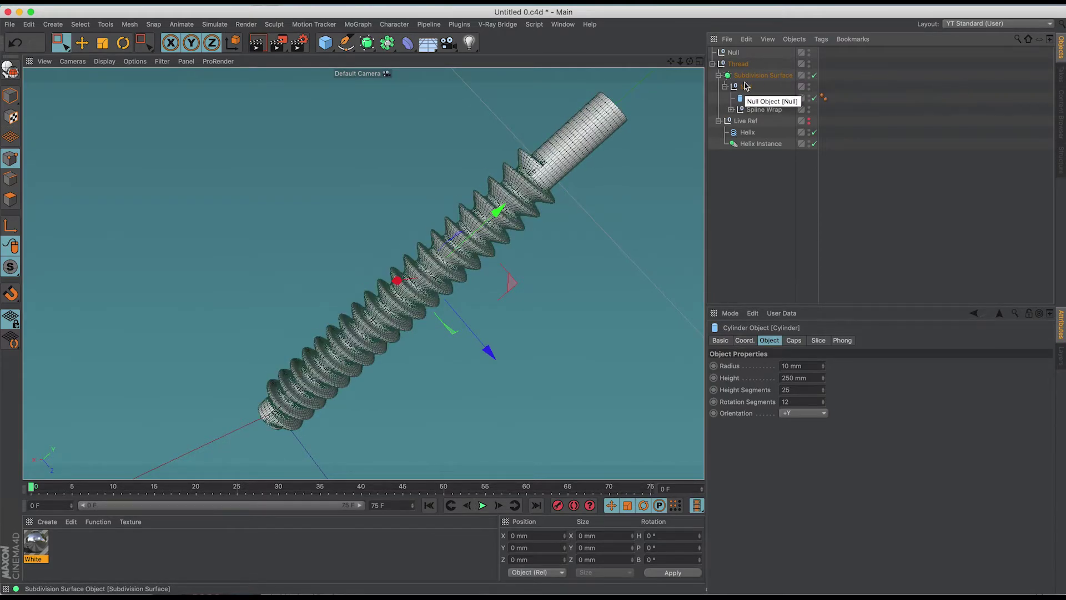
{"action": "left_click", "coordinate": [724, 86]}
{"action": "left_click", "coordinate": [745, 87]}
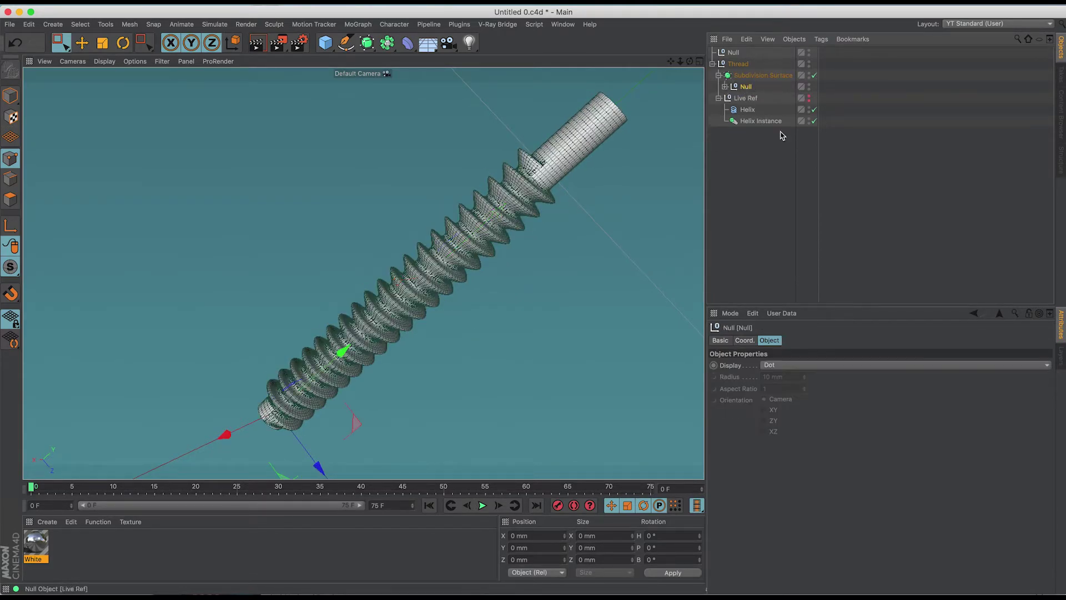
{"action": "left_click", "coordinate": [814, 75]}
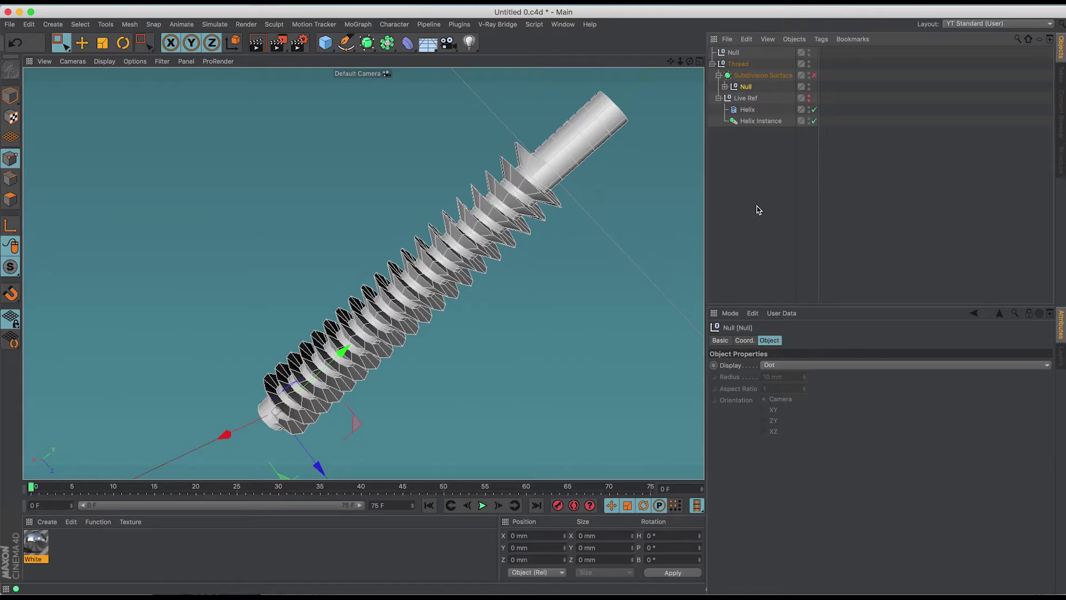
{"action": "key", "text": "super+s"}
- Add a Taper deformer under the Subdivision Surface, at the same level as the null holding the cylinder and thread
{"action": "left_click_drag", "start_coordinate": [407, 43], "coordinate": [399, 85]}
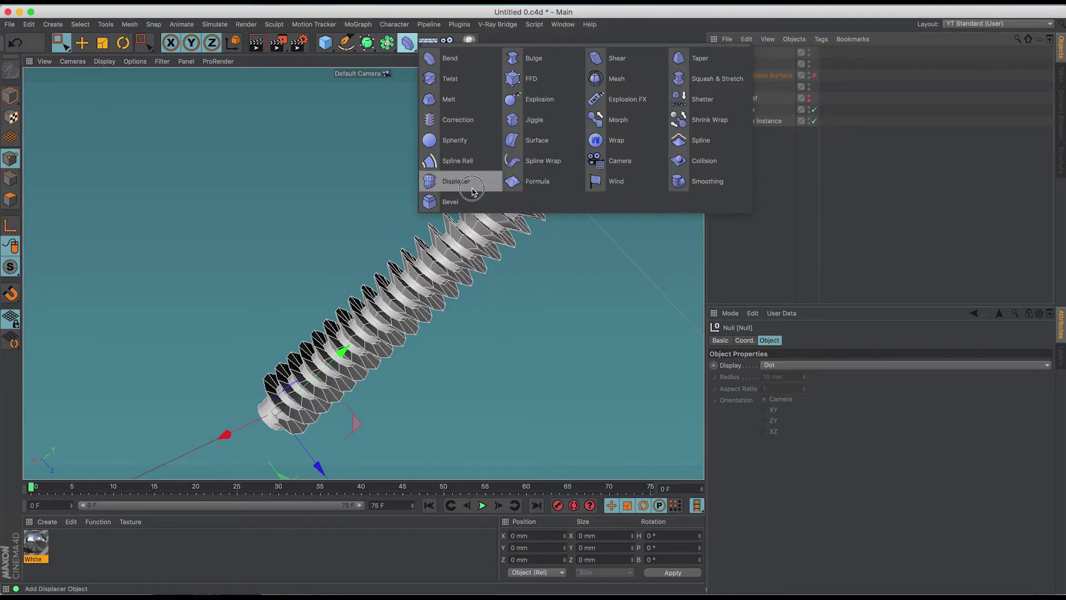
{"action": "left_click", "coordinate": [693, 58], "text": "alt"}
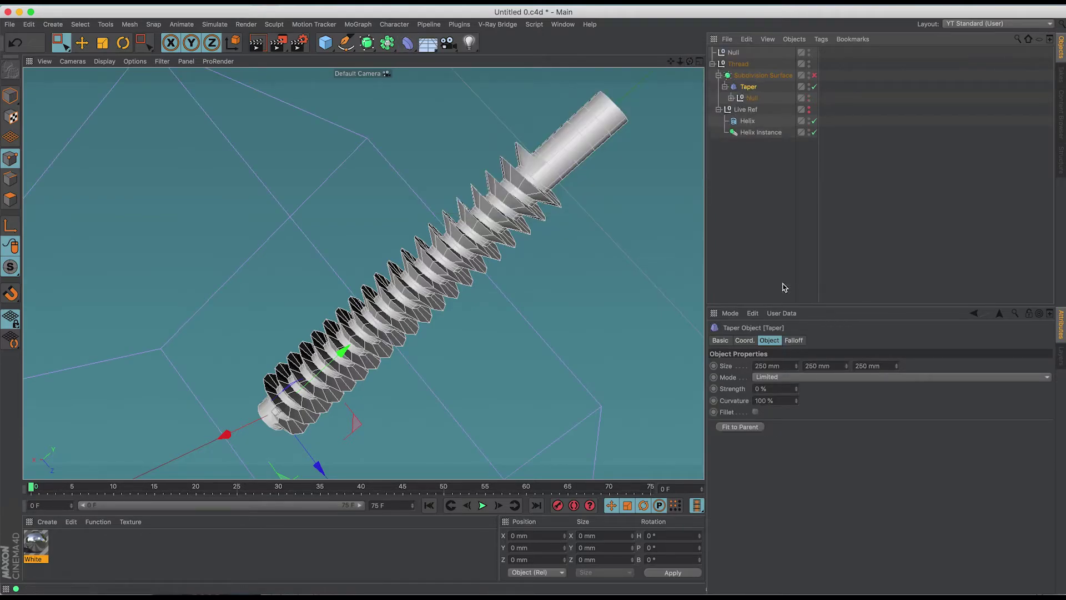
{"action": "left_click", "coordinate": [750, 99]}
{"action": "left_click_drag", "start_coordinate": [750, 100], "coordinate": [746, 96]}
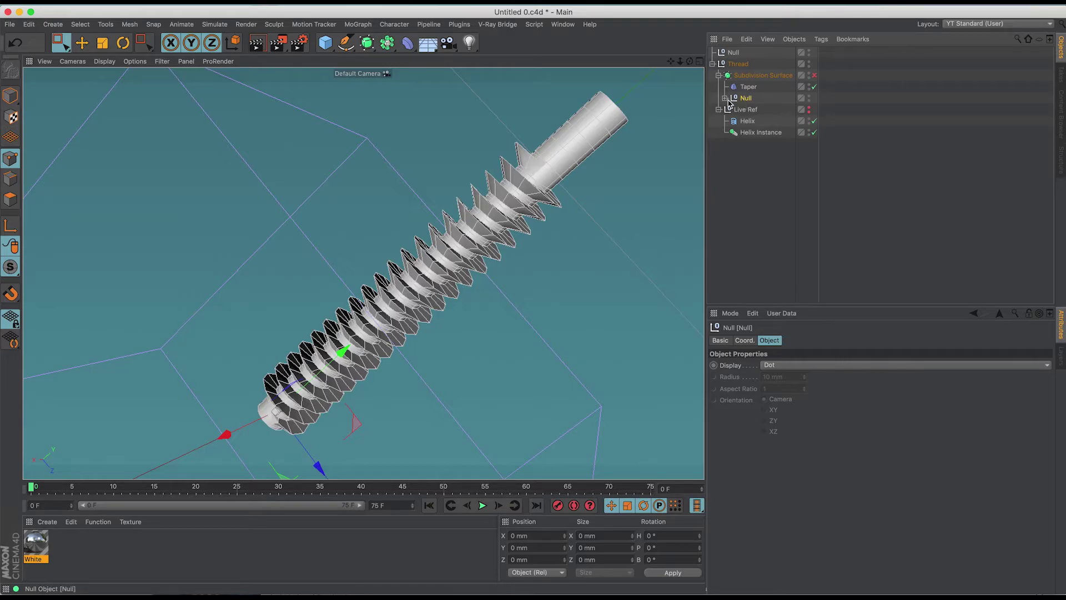
{"action": "left_click", "coordinate": [725, 99]}
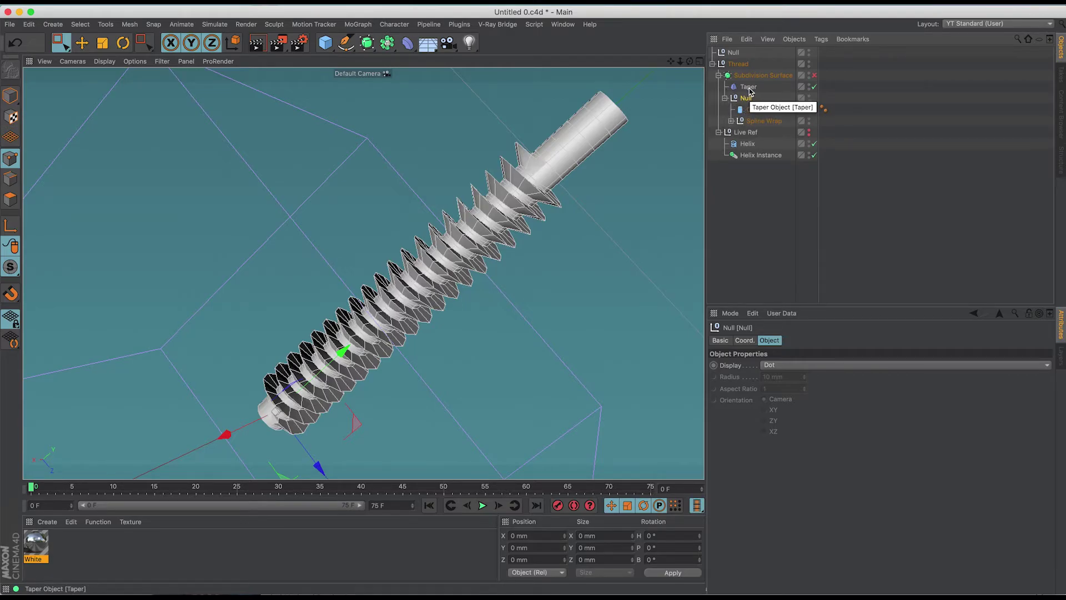
{"action": "left_click", "coordinate": [748, 88]}
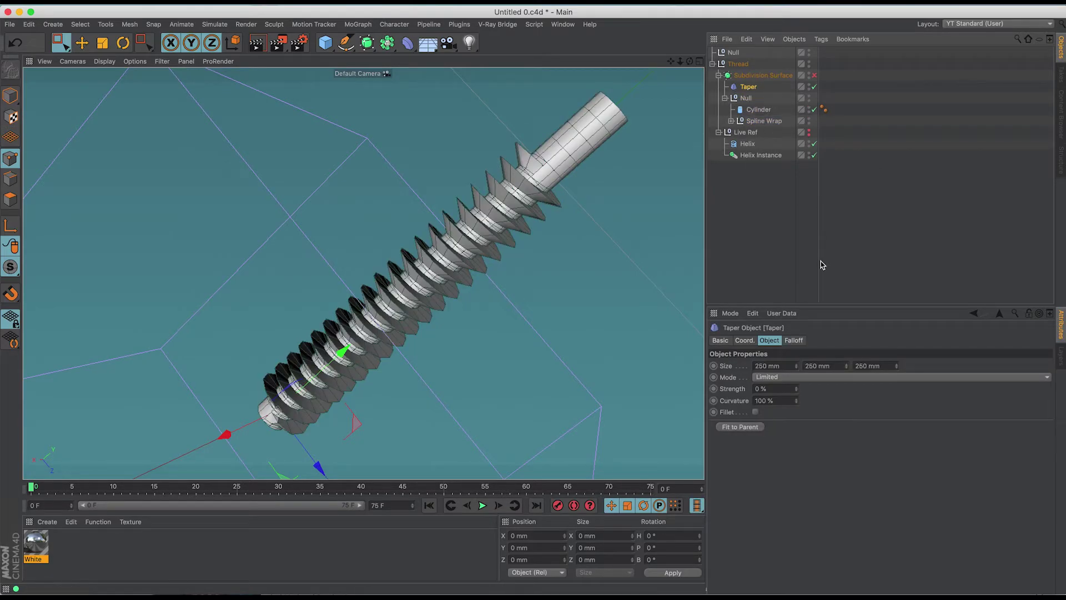
- Set the Taper deformer's size to 50 mm, 100 mm and 50 mm
{"action": "left_click", "coordinate": [769, 367]}
{"action": "type", "text": "50"}
{"action": "key", "text": "Tab"}
{"action": "key", "text": "Tab"}
{"action": "type", "text": "50"}
{"action": "key", "text": "Return"}
{"action": "left_click", "coordinate": [836, 367]}
{"action": "type", "text": "100"}
{"action": "key", "text": "Return"}
- Set the Taper deformer's strength to 100% and its pitch rotation to 180°
{"action": "left_click", "coordinate": [780, 389]}
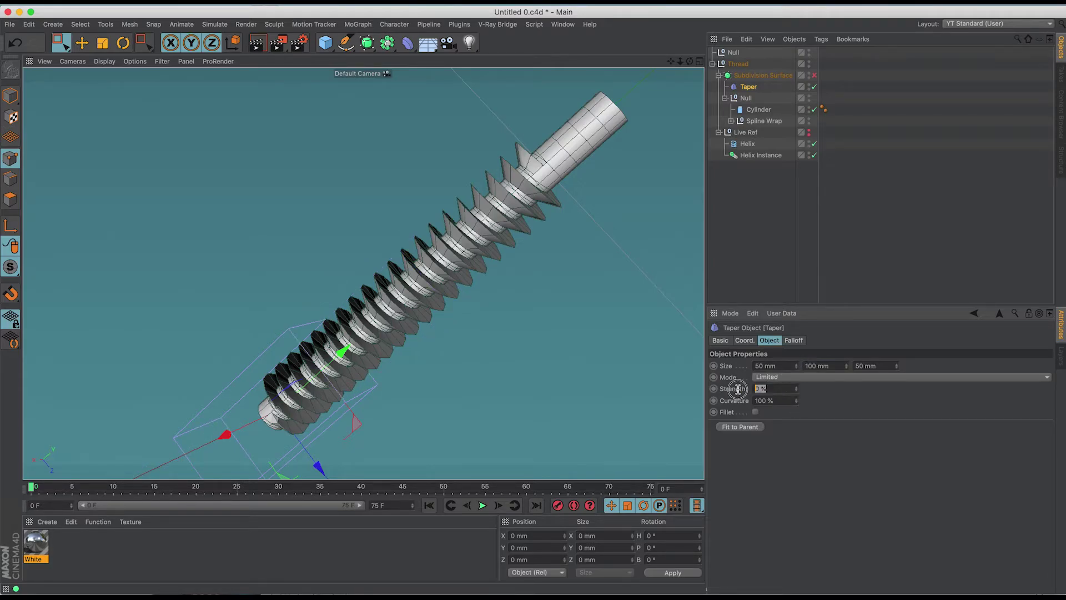
{"action": "key", "text": "Return"}
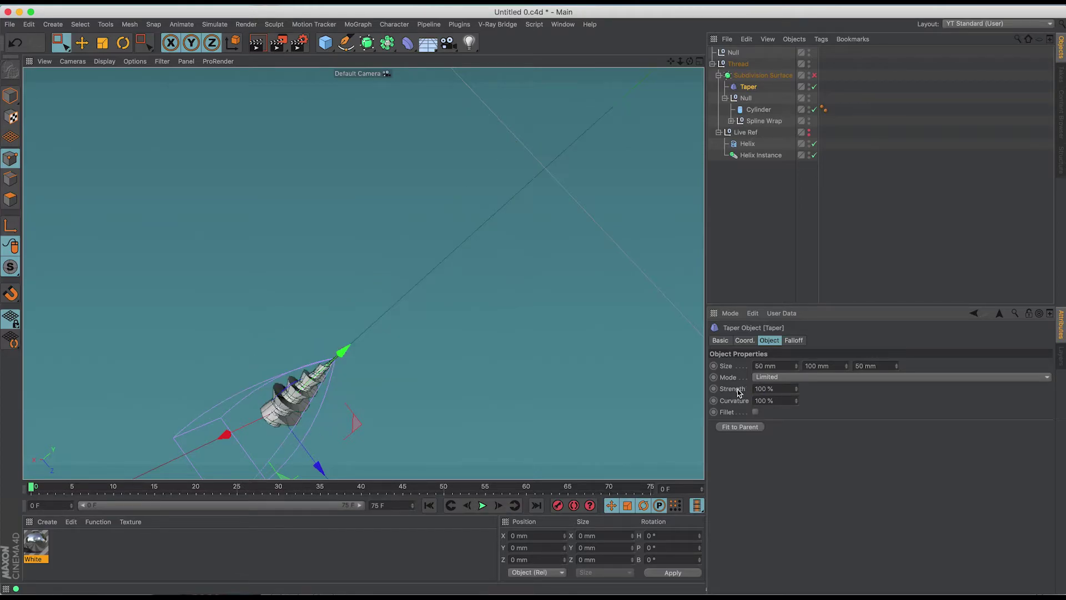
{"action": "left_click", "coordinate": [745, 341]}
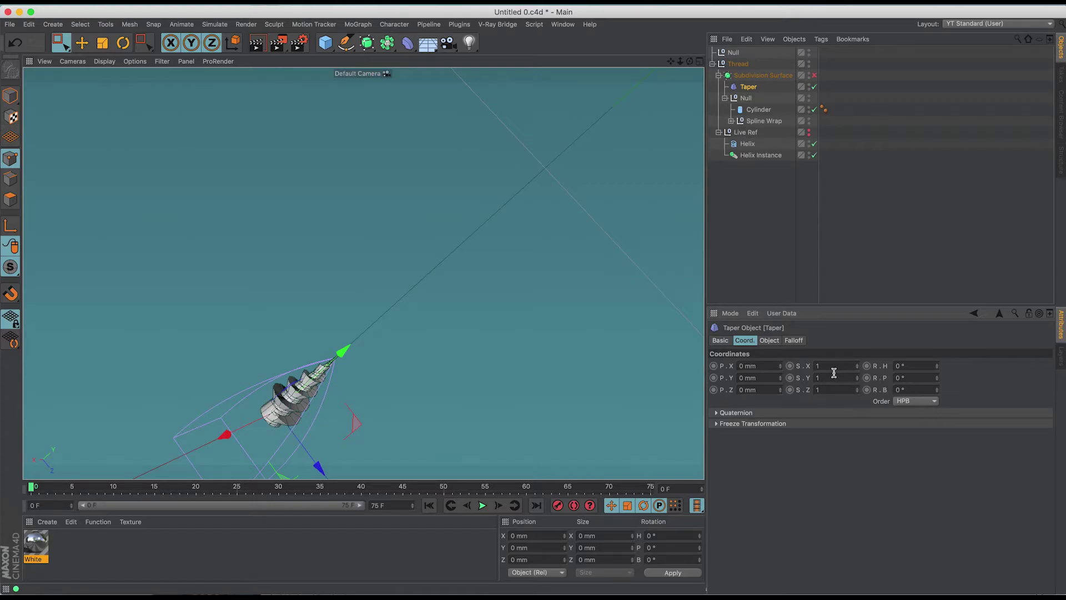
{"action": "left_click", "coordinate": [913, 382]}
{"action": "key", "text": "Return"}
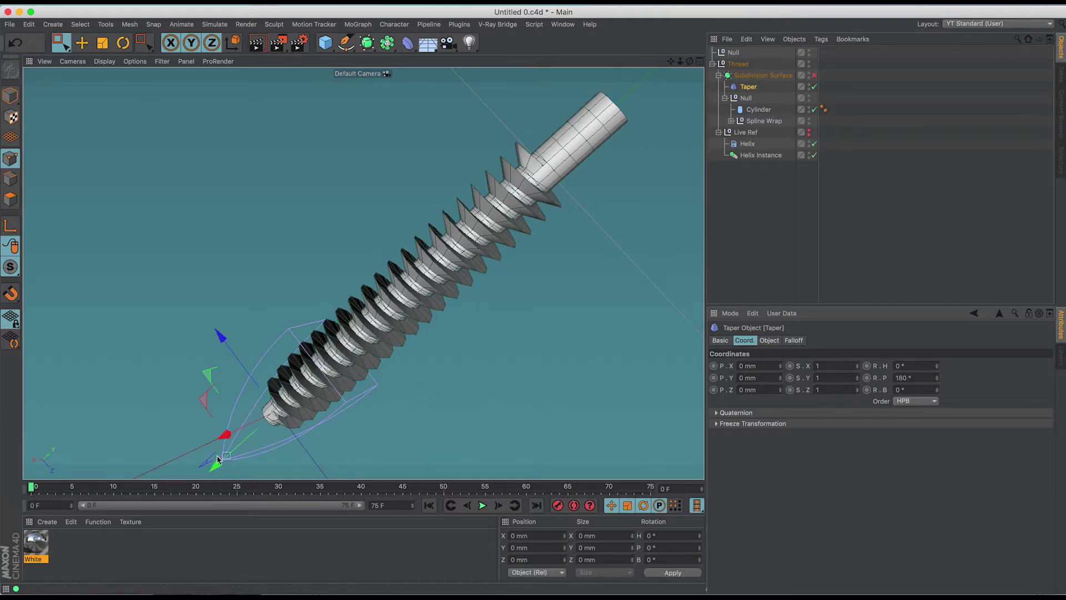
- Move the Taper along Y to about 45 mm so it narrows the screw's end to a point, and enable the Subdivision Surface
{"action": "left_click_drag", "start_coordinate": [216, 469], "coordinate": [271, 430]}
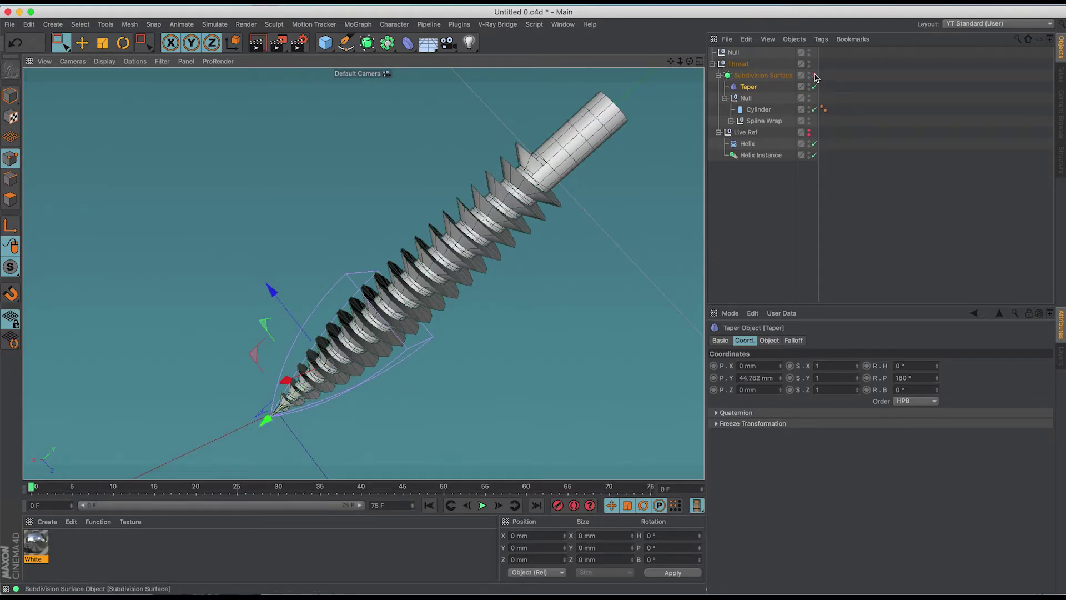
{"action": "left_click", "coordinate": [766, 214]}
{"action": "left_click", "coordinate": [724, 98]}
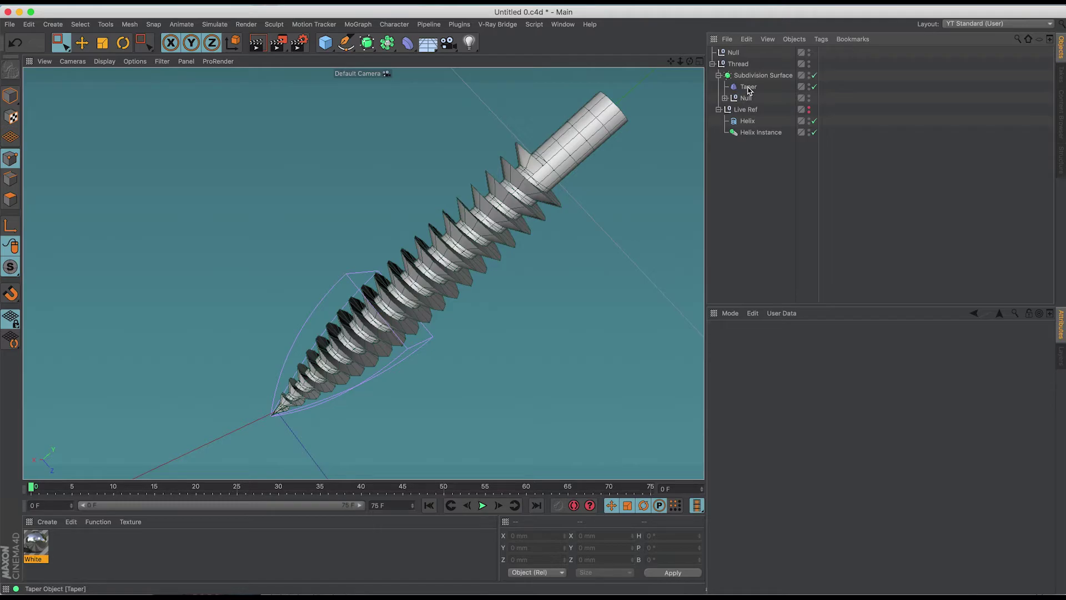
- Wrap the Taper in a new parent null under the Subdivision Surface and place the cylinder and thread null inside it
{"action": "left_click", "coordinate": [748, 87]}
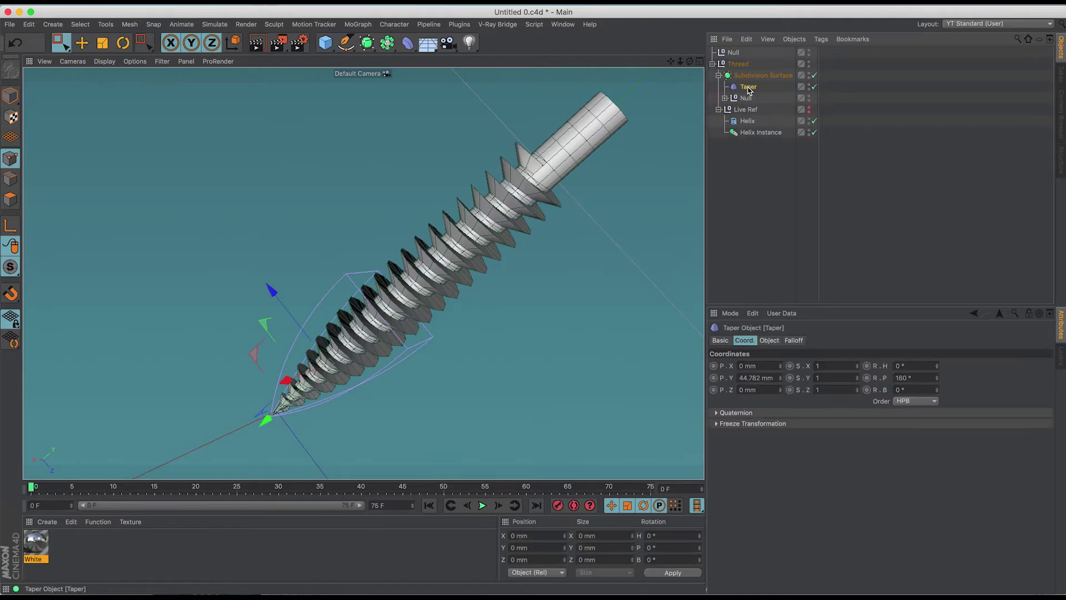
{"action": "left_click", "coordinate": [53, 24]}
{"action": "mouse_move", "coordinate": [61, 39]}
{"action": "left_click", "coordinate": [108, 39], "text": "alt"}
{"action": "left_click_drag", "start_coordinate": [749, 115], "coordinate": [748, 88]}
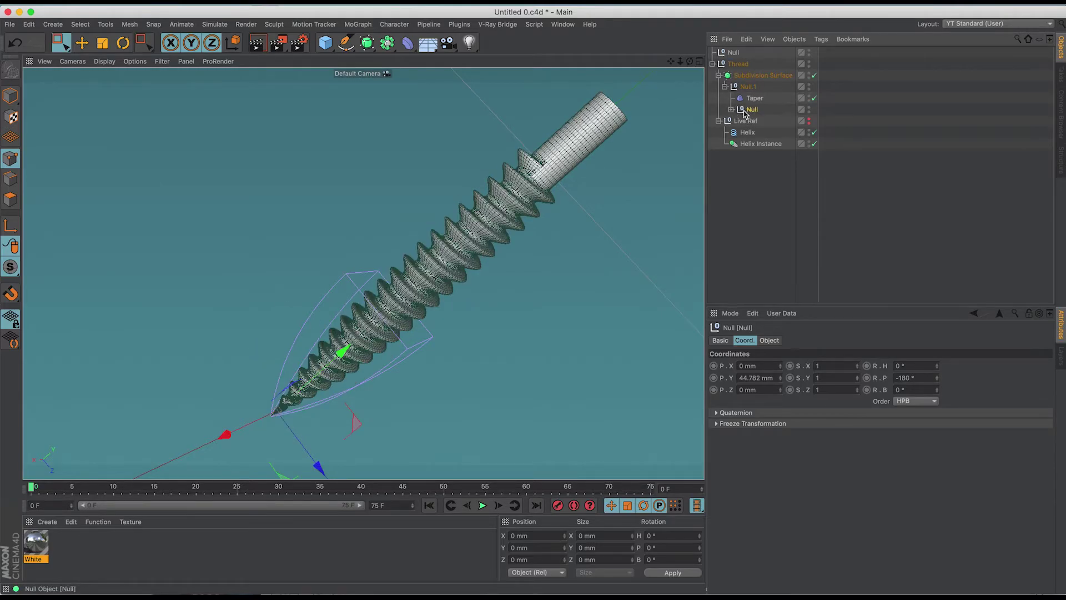
- Move the Live Ref null into the parent null that holds the Taper, and expand the nested nulls
{"action": "left_click", "coordinate": [724, 87]}
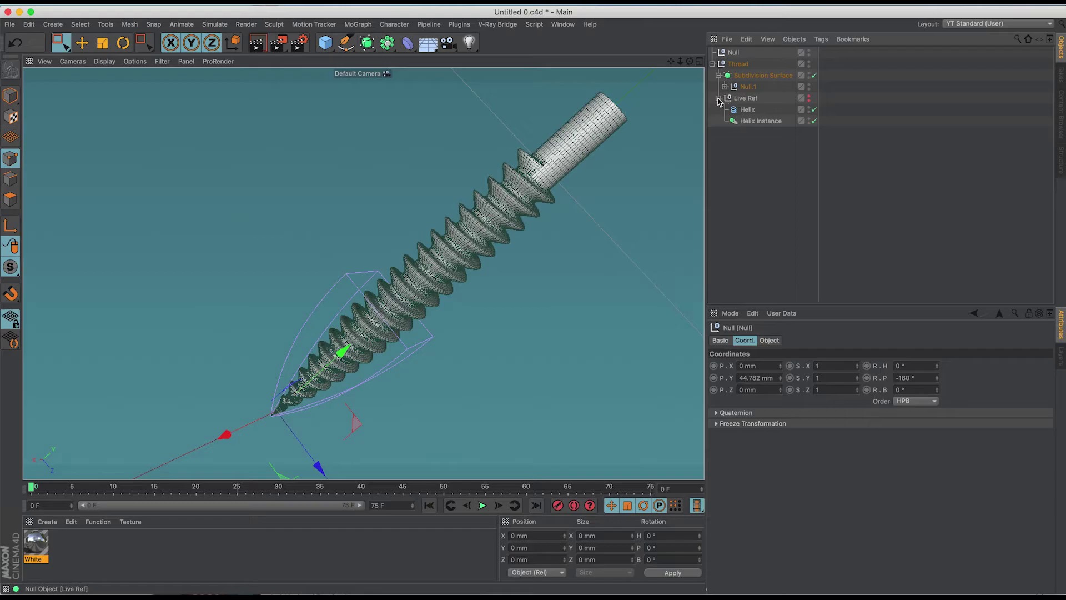
{"action": "left_click", "coordinate": [718, 98]}
{"action": "left_click", "coordinate": [724, 86]}
{"action": "left_click_drag", "start_coordinate": [740, 123], "coordinate": [745, 118]}
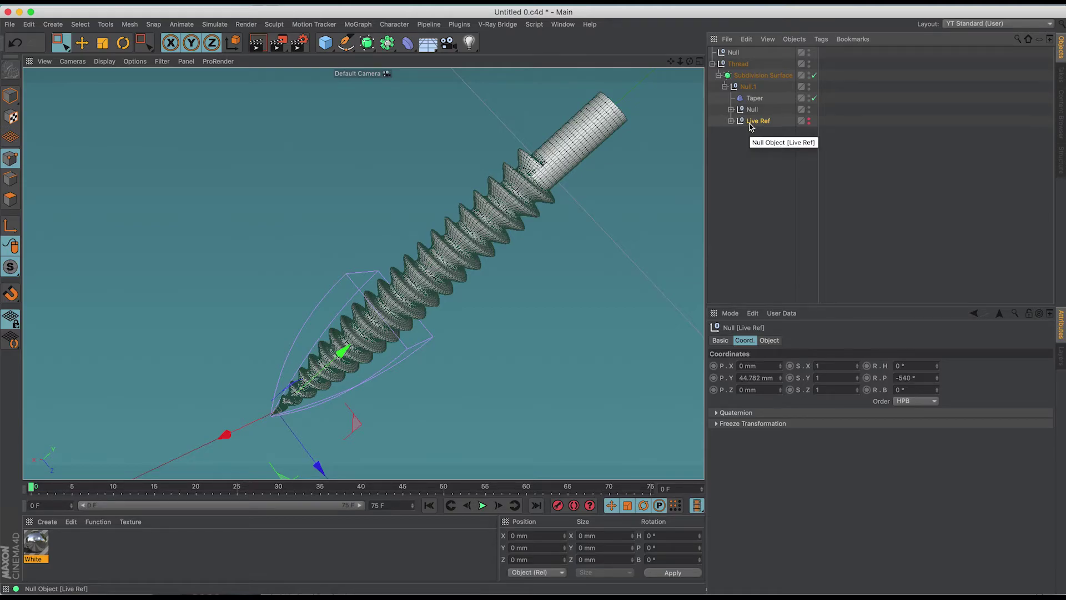
{"action": "left_click", "coordinate": [731, 121]}
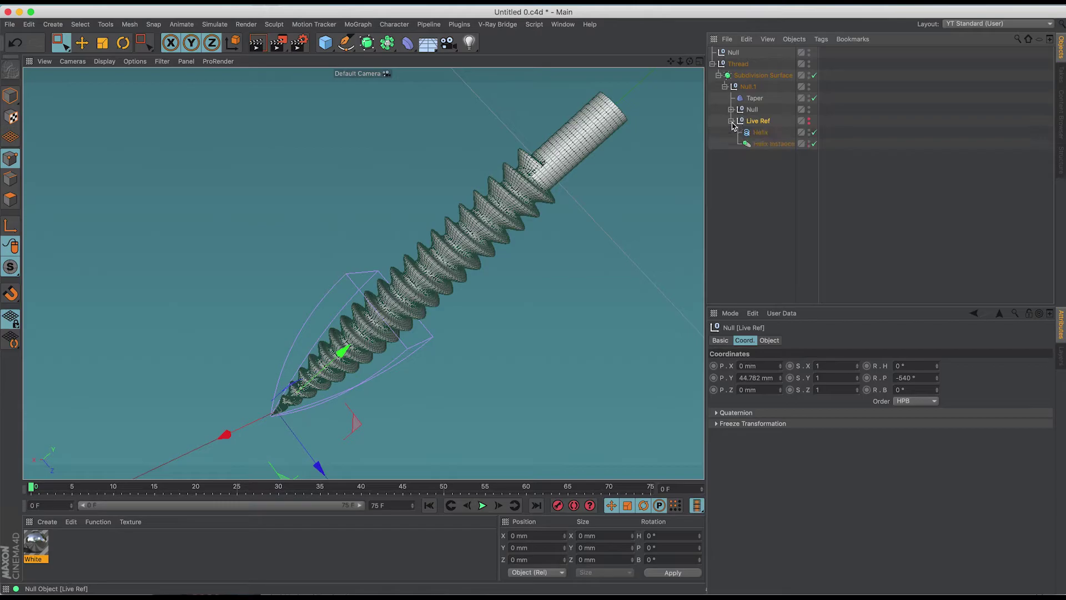
{"action": "left_click", "coordinate": [731, 110]}
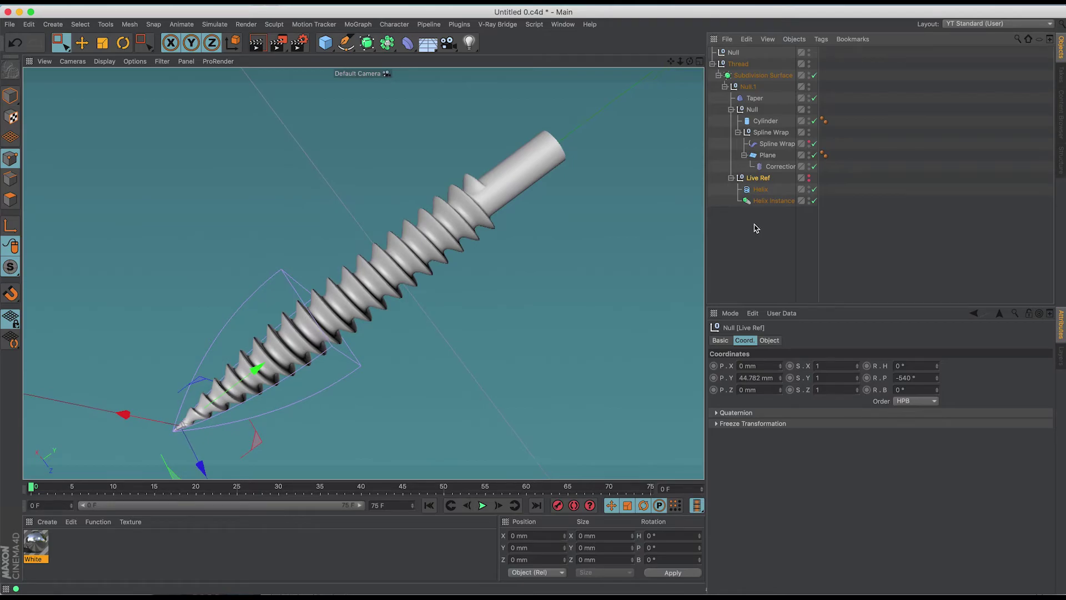
- Hide the Taper's cage in the viewport and compare the screw with the Taper off and on, leaving it enabled
{"action": "left_click", "coordinate": [810, 99]}
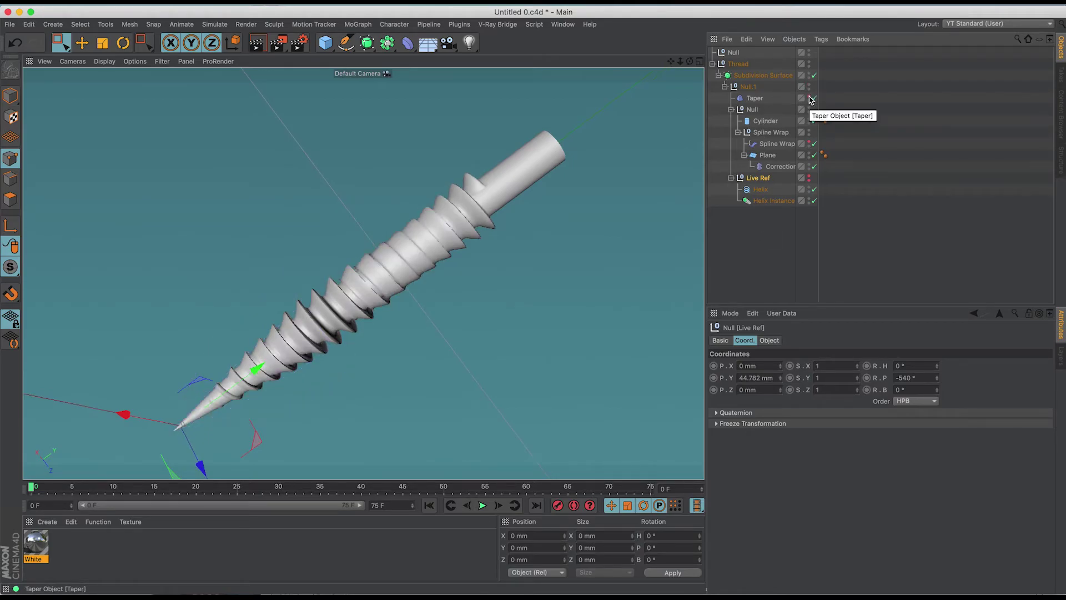
{"action": "left_click", "coordinate": [814, 99]}
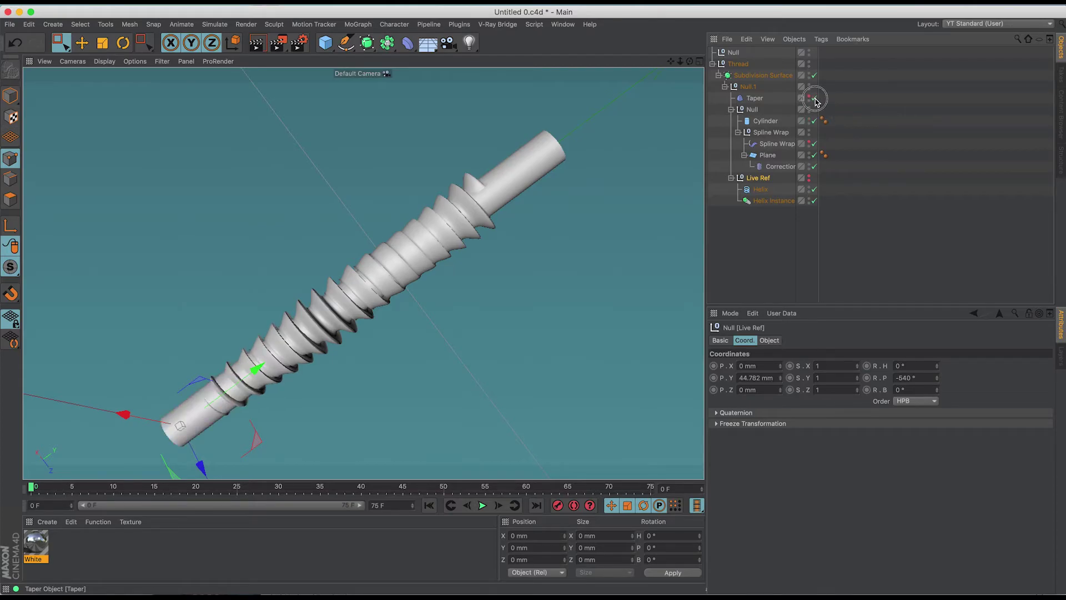
{"action": "left_click", "coordinate": [814, 98]}
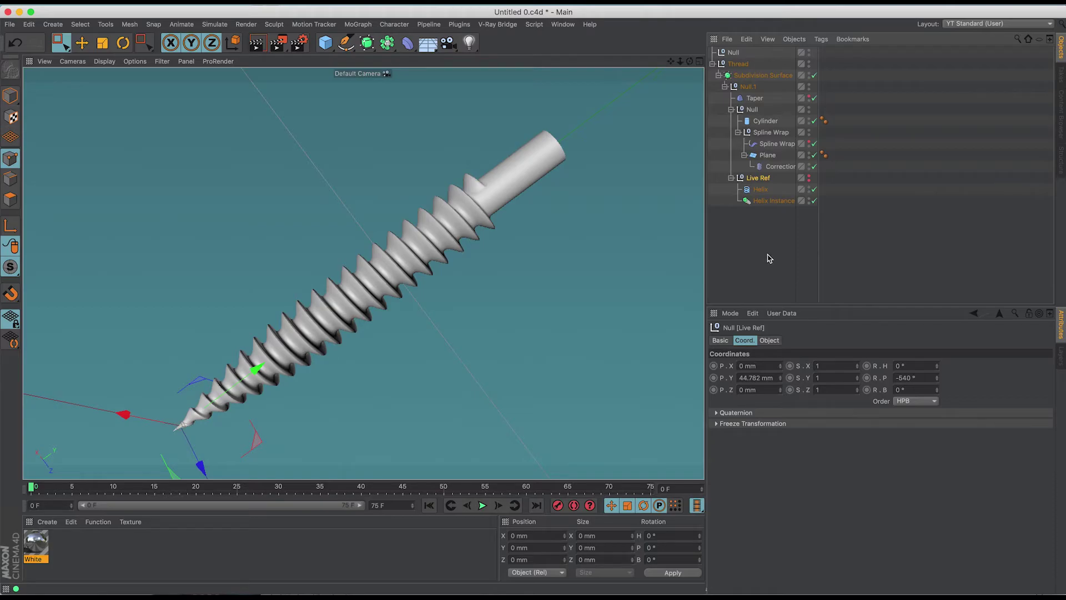
{"action": "left_click", "coordinate": [725, 88]}
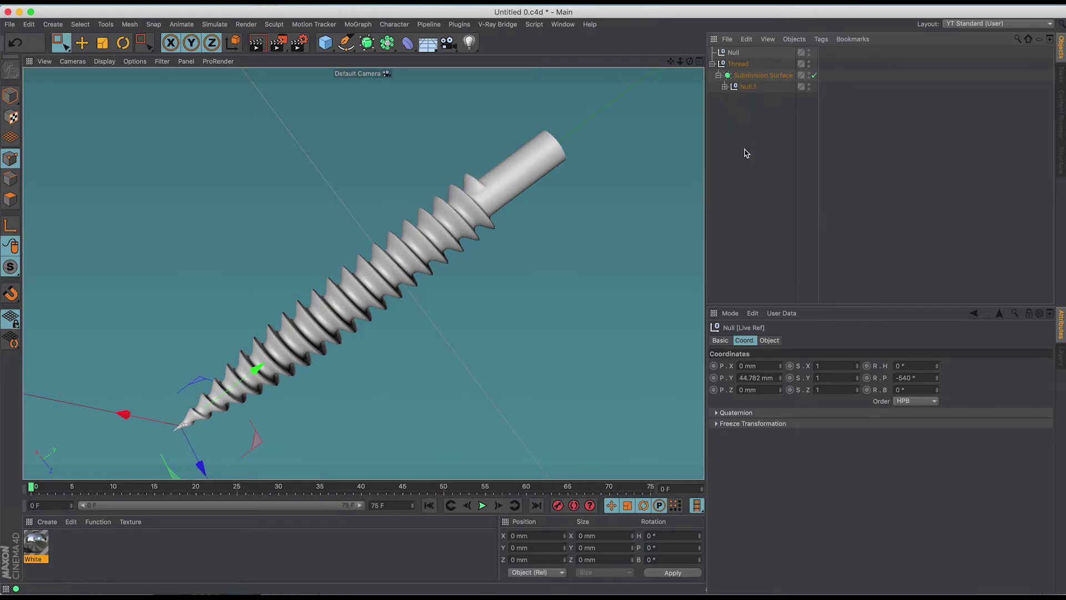
{"action": "left_click", "coordinate": [725, 87]}
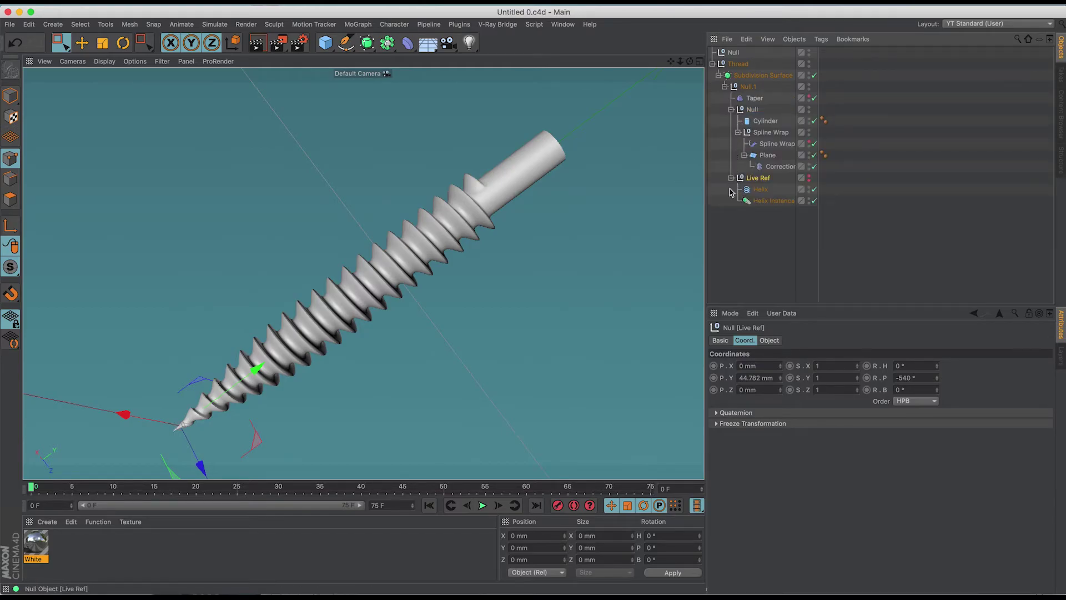
{"action": "left_click", "coordinate": [744, 244]}
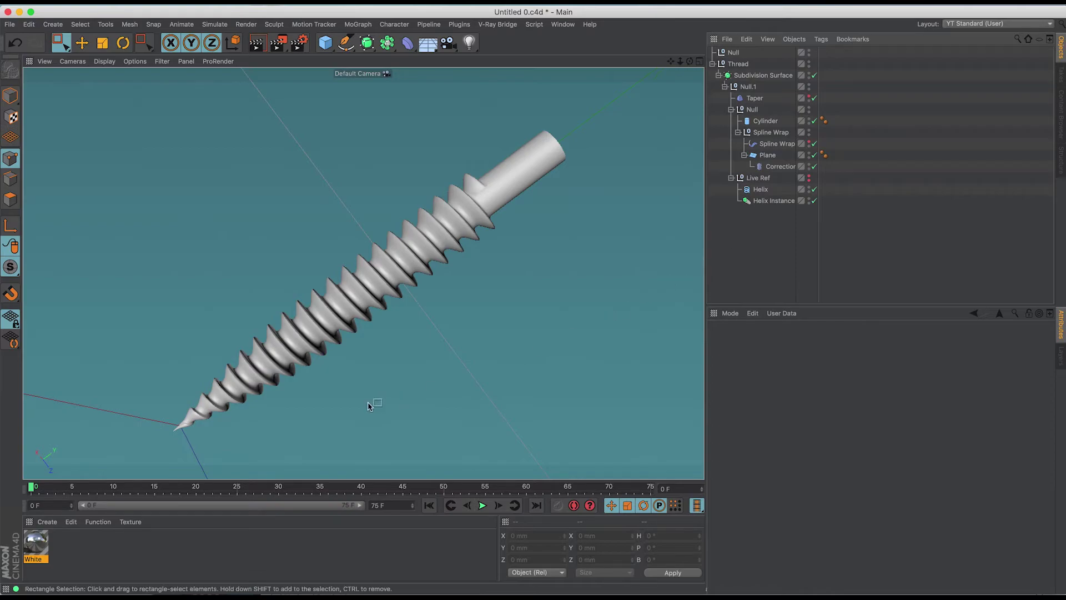
- Add a cone with a top radius of 40 mm, a bottom radius of 0 mm and a height of 40 mm
{"action": "left_click", "coordinate": [328, 43]}
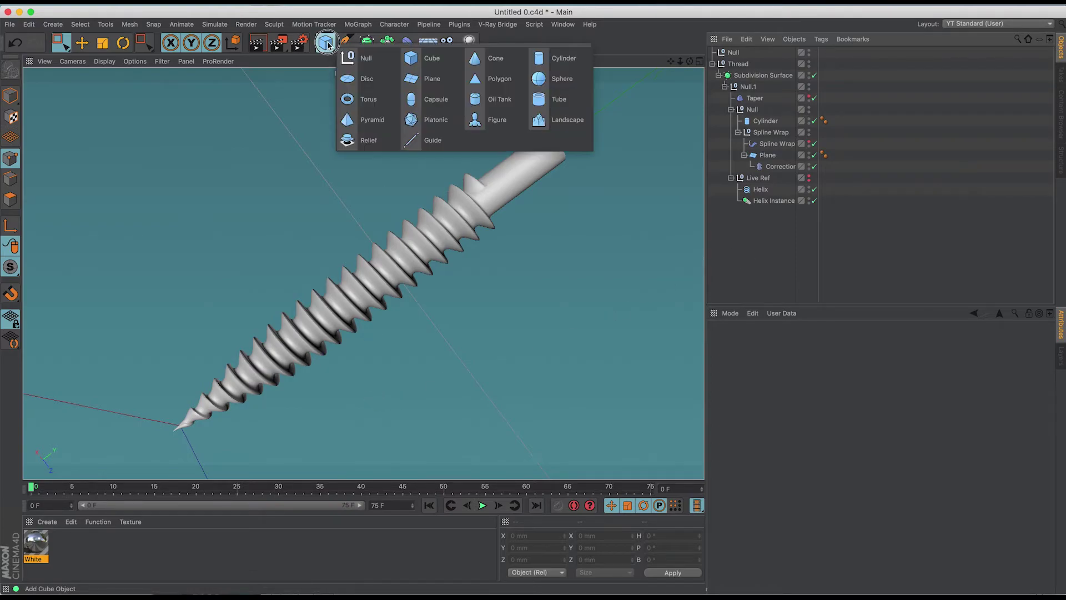
{"action": "left_click", "coordinate": [482, 66]}
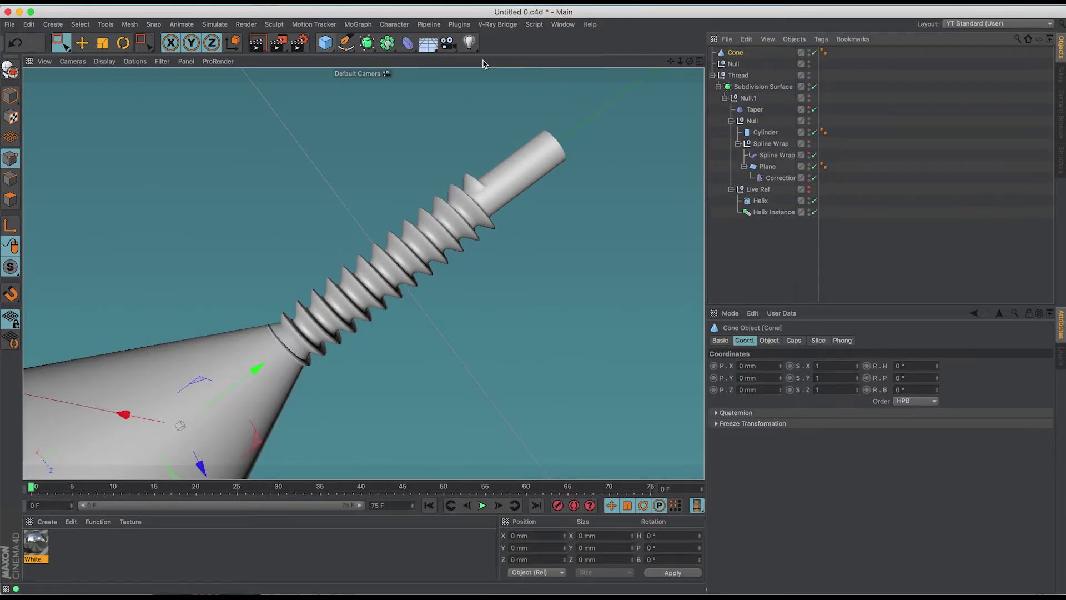
{"action": "left_click", "coordinate": [769, 343]}
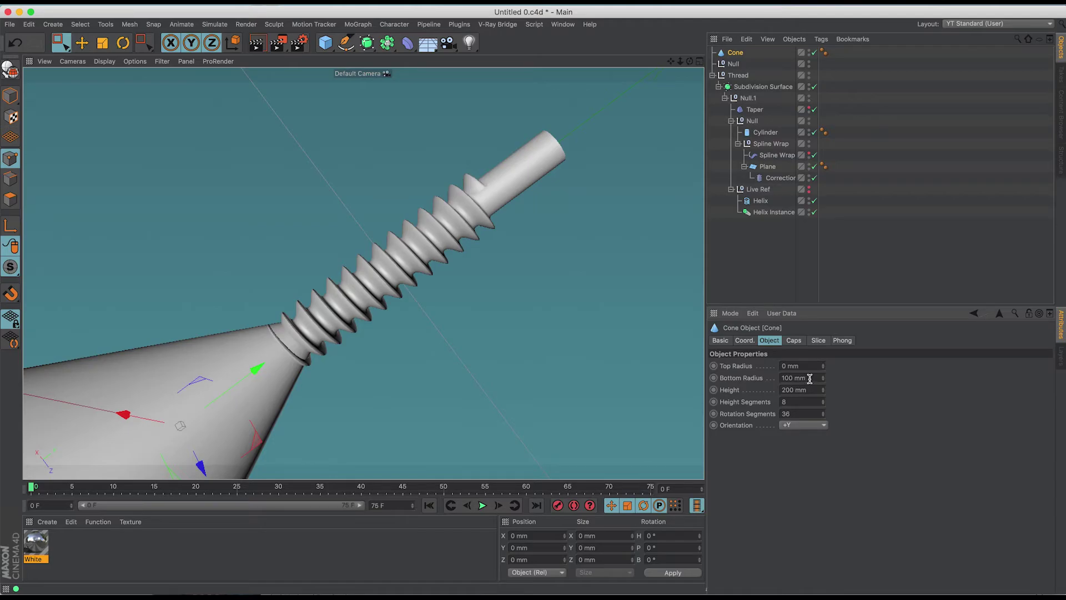
{"action": "left_click_drag", "start_coordinate": [808, 366], "coordinate": [768, 366]}
{"action": "type", "text": "40"}
{"action": "key", "text": "Tab"}
{"action": "type", "text": "0"}
{"action": "key", "text": "Return"}
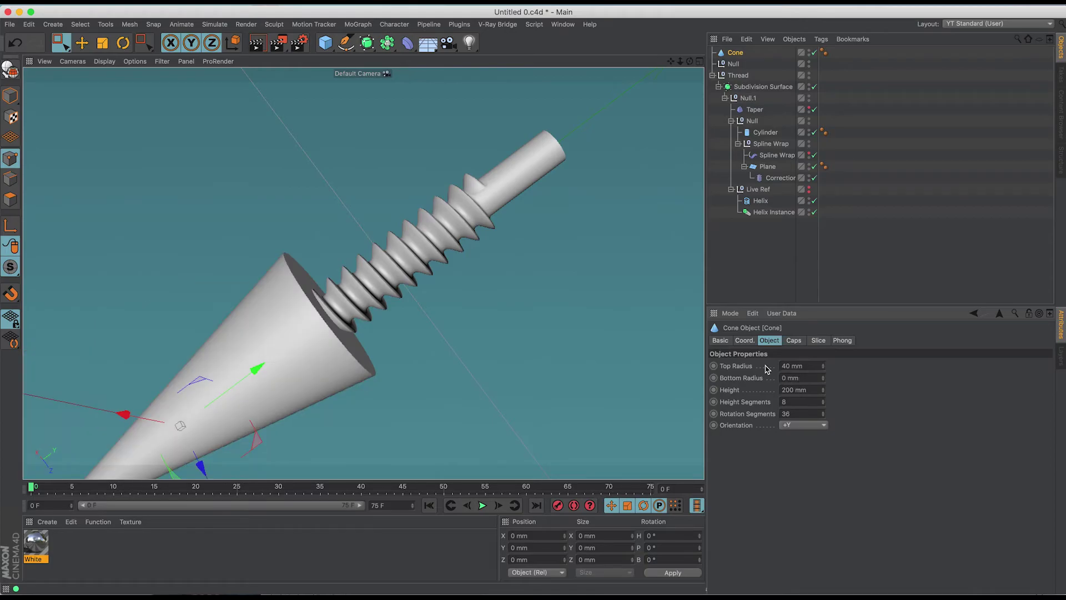
{"action": "left_click_drag", "start_coordinate": [811, 389], "coordinate": [778, 390]}
{"action": "type", "text": "40"}
{"action": "key", "text": "Return"}
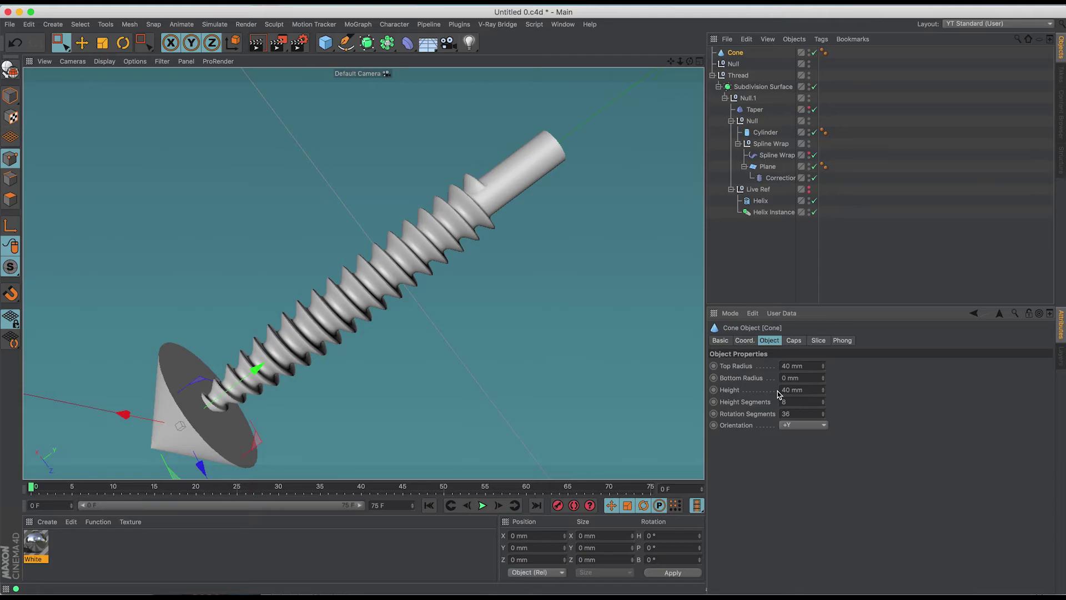
- Move the cone to the blunt end of the screw as its head, and set its top radius and height to 30 mm
{"action": "left_click_drag", "start_coordinate": [256, 369], "coordinate": [613, 89]}
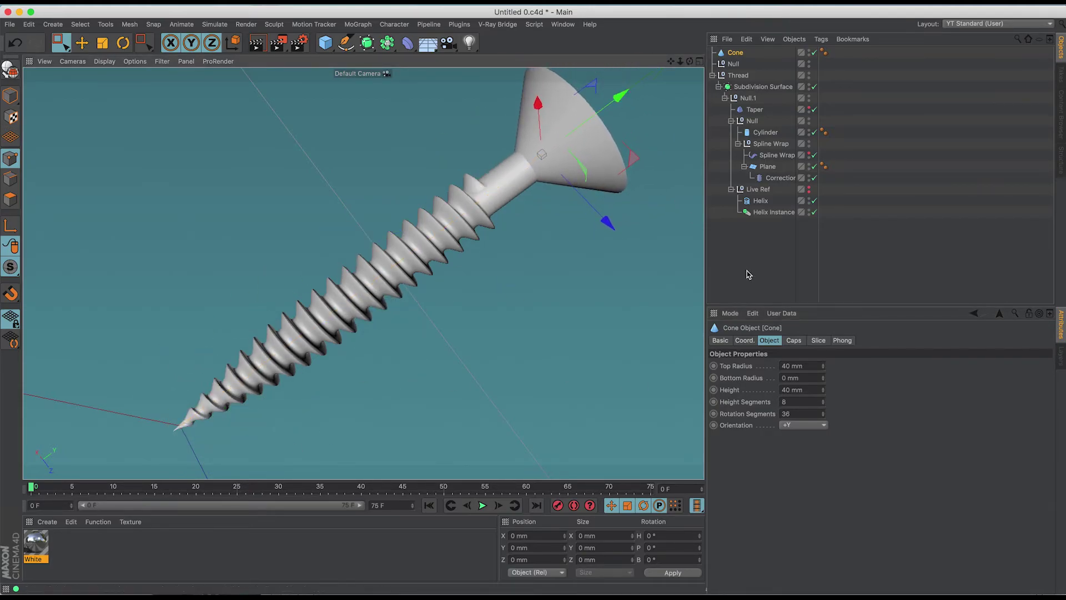
{"action": "double_click", "coordinate": [814, 368]}
{"action": "type", "text": "30"}
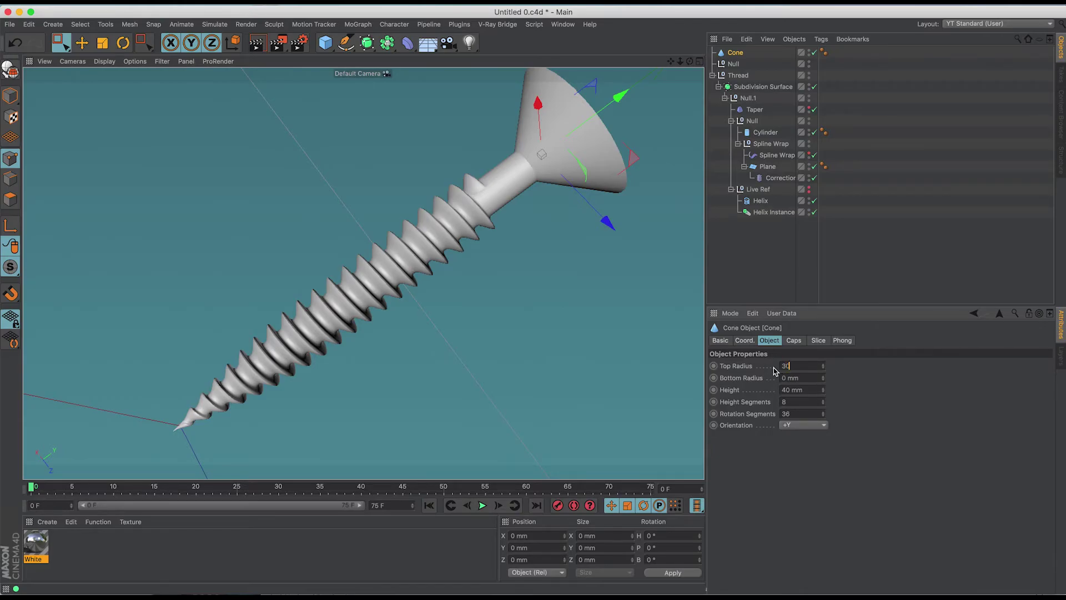
{"action": "key", "text": "Tab"}
{"action": "key", "text": "Tab"}
{"action": "type", "text": "30"}
{"action": "key", "text": "Return"}
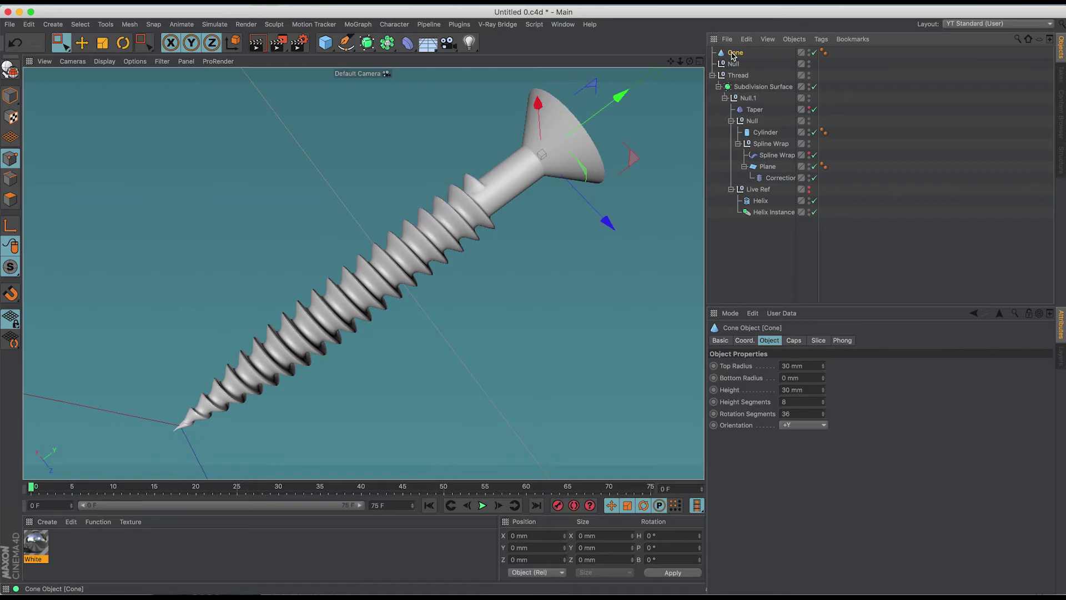
- Add a cube at the cone's position as its parent, sized 50 mm in X, 10 mm in Y and 5 mm in Z
{"action": "left_click_drag", "start_coordinate": [326, 42], "coordinate": [429, 58]}
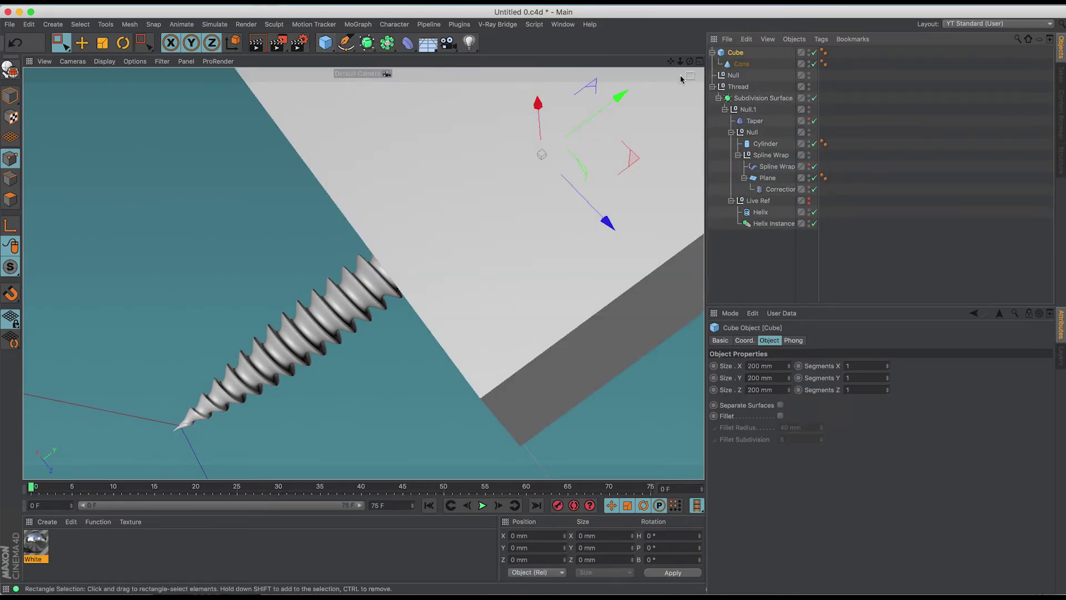
{"action": "left_click", "coordinate": [782, 365]}
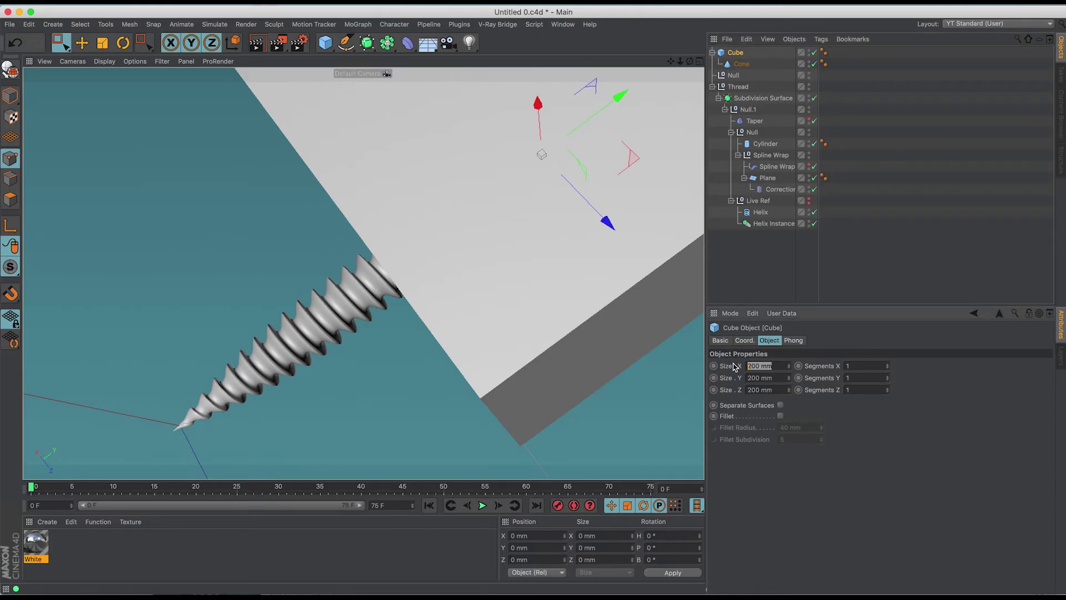
{"action": "type", "text": "50"}
{"action": "key", "text": "Tab"}
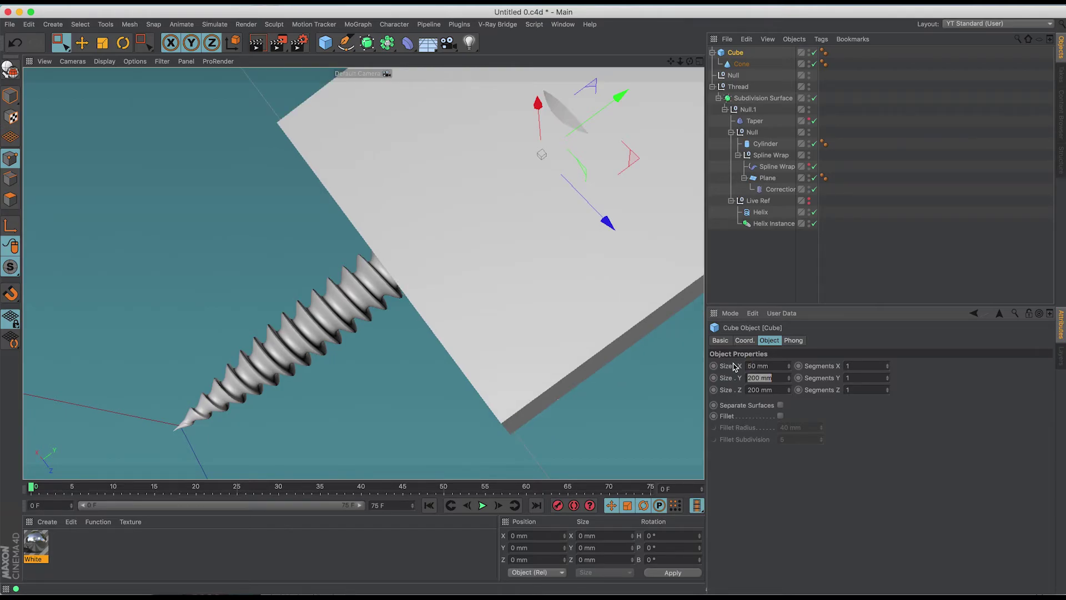
{"action": "type", "text": "10"}
{"action": "key", "text": "Tab"}
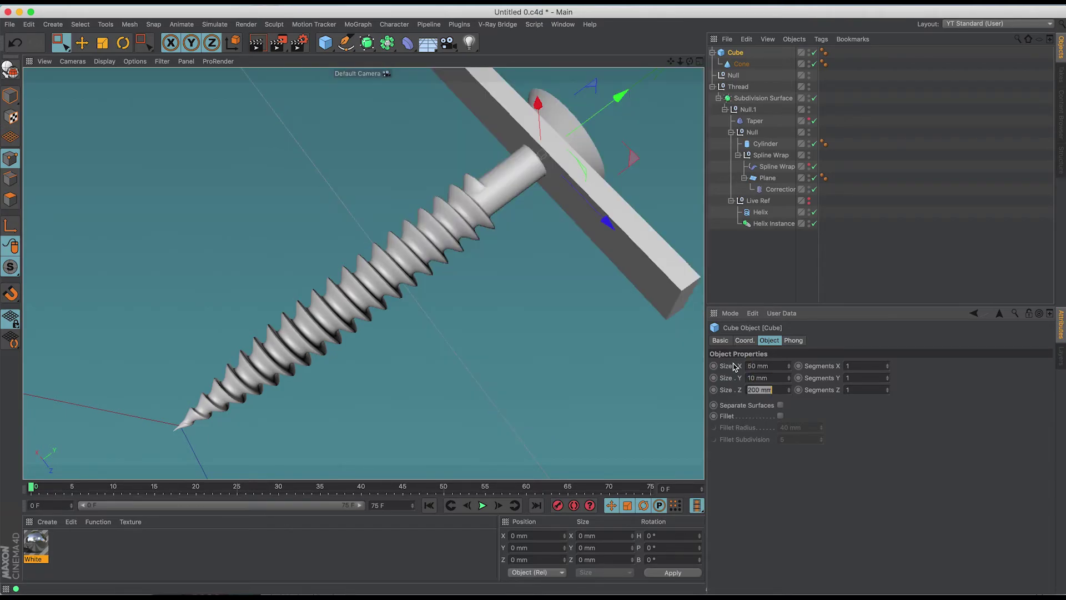
{"action": "type", "text": "5"}
{"action": "key", "text": "Return"}
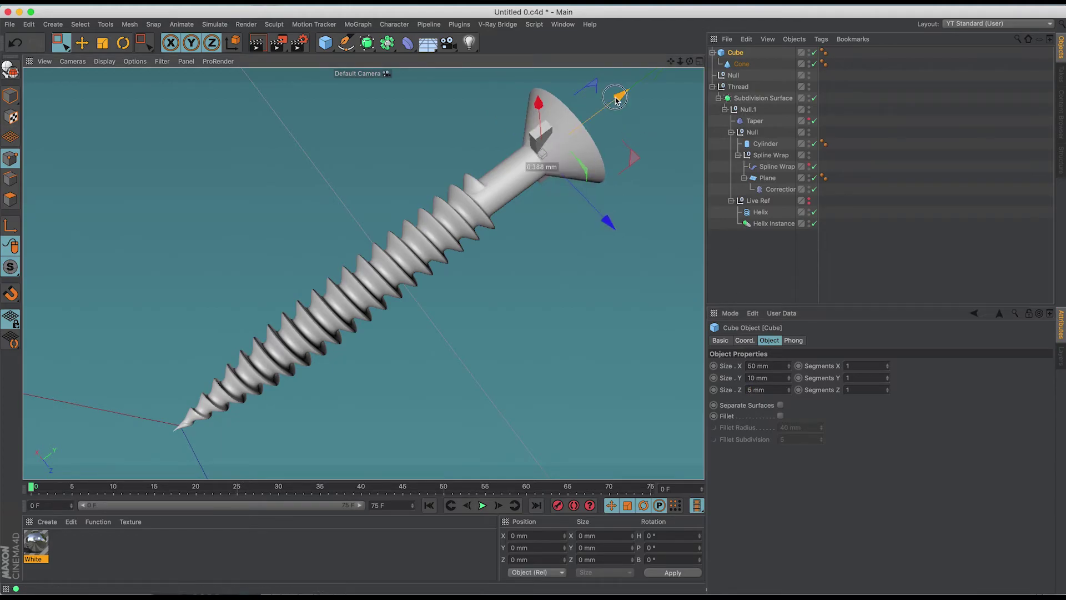
- Take the cone out of the cube's hierarchy and move the cube along Y to the wide face of the cone
{"action": "left_click_drag", "start_coordinate": [620, 95], "coordinate": [644, 89]}
{"action": "key", "text": "ctrl+z"}
{"action": "left_click_drag", "start_coordinate": [736, 51], "coordinate": [738, 70]}
{"action": "left_click", "coordinate": [739, 62]}
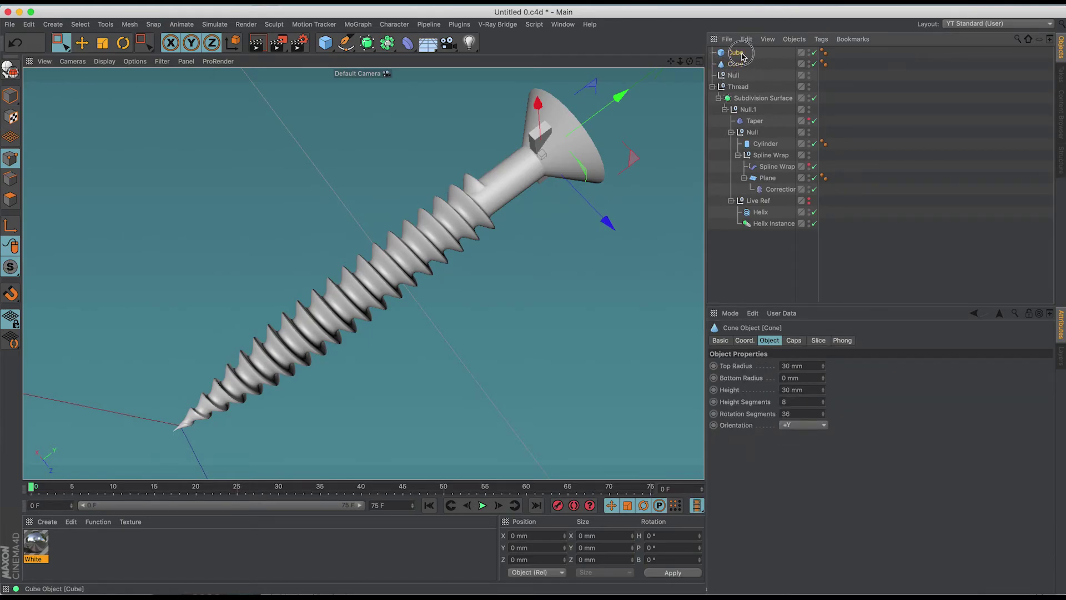
{"action": "left_click", "coordinate": [740, 53]}
{"action": "left_click_drag", "start_coordinate": [620, 108], "coordinate": [644, 83]}
{"action": "key", "text": "s"}
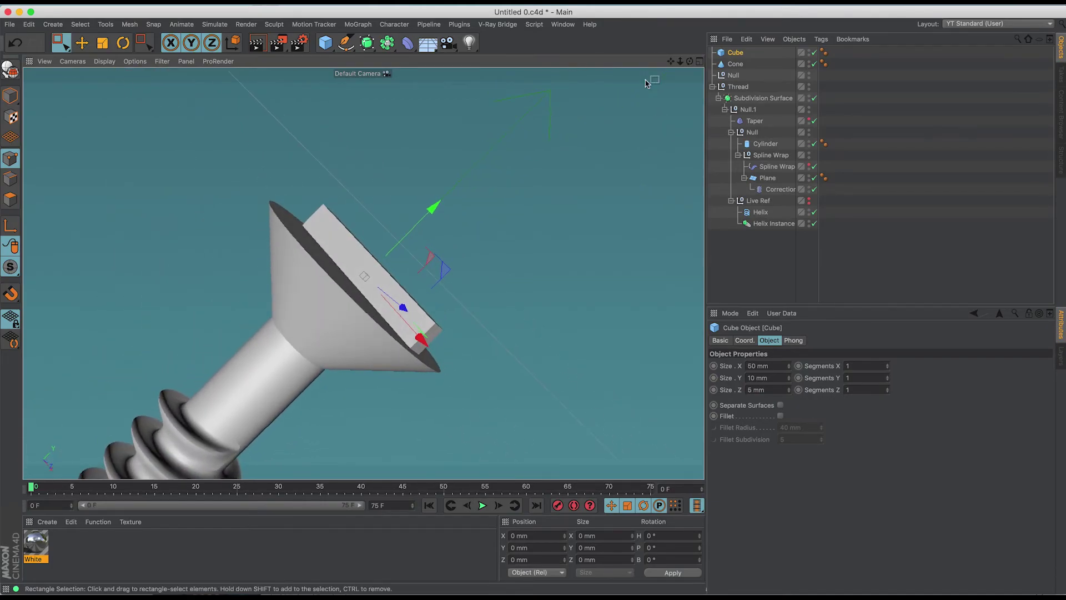
- Set the cube's X size to 60 mm
{"action": "double_click", "coordinate": [746, 366]}
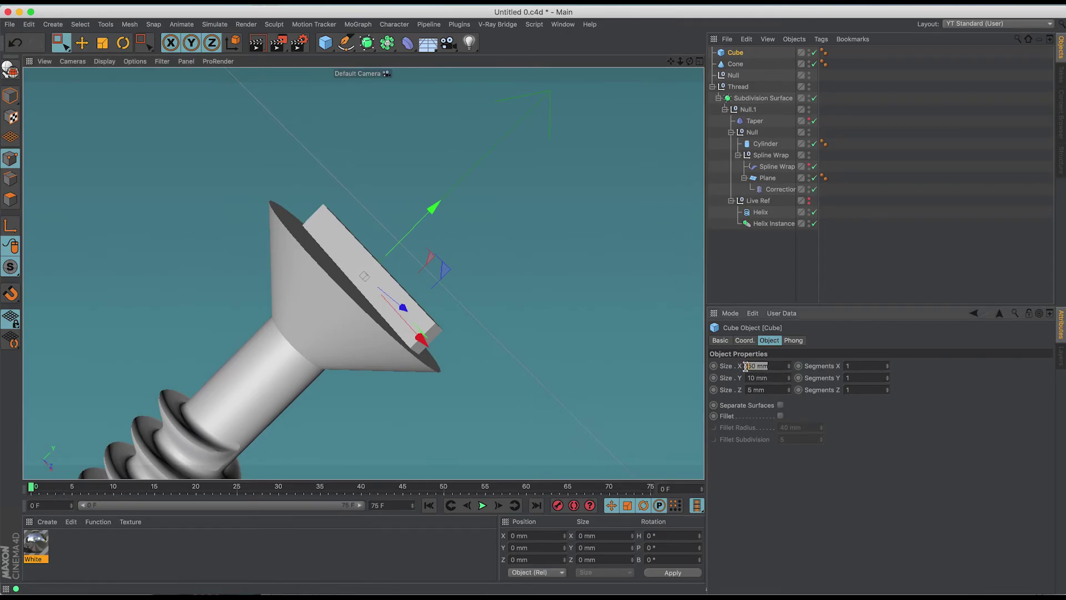
{"action": "type", "text": "60"}
{"action": "key", "text": "Return"}
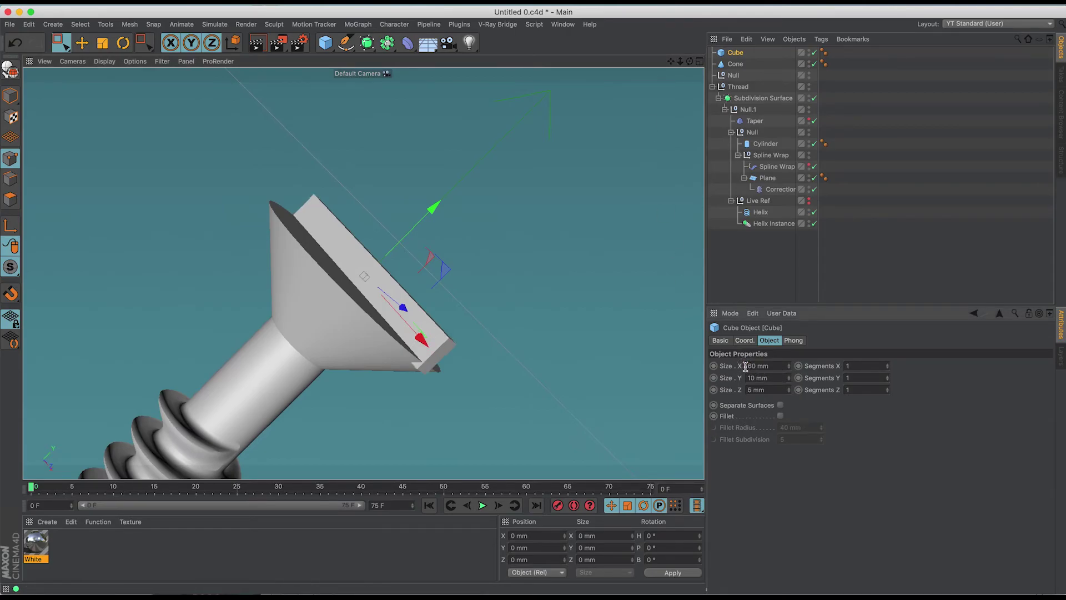
- Set the cube's X size to 70 mm
{"action": "double_click", "coordinate": [765, 366]}
{"action": "type", "text": "70"}
{"action": "key", "text": "Return"}
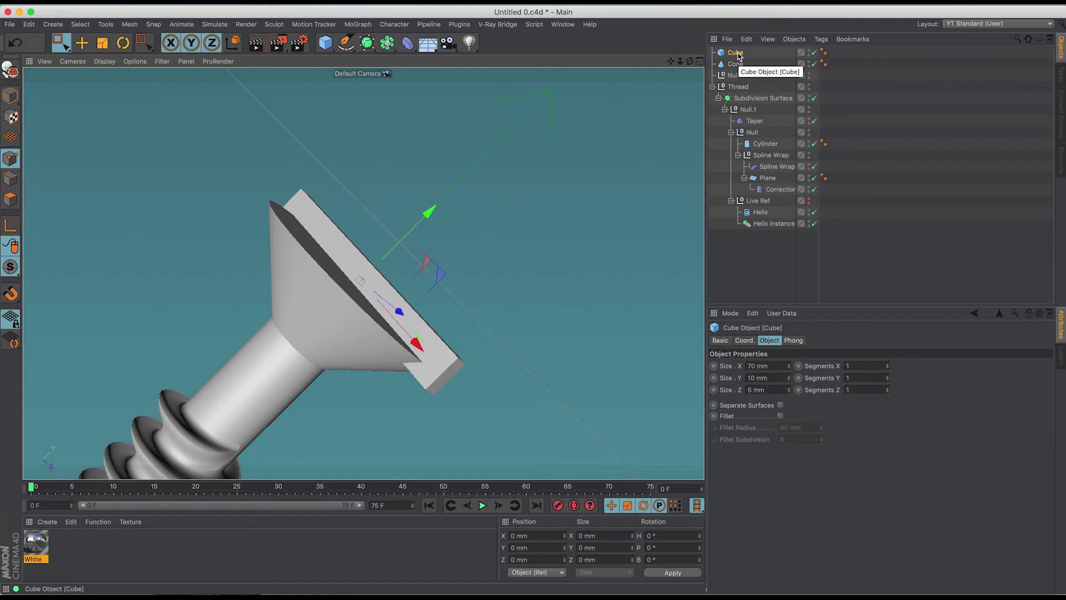
- Order the cone above the cube and put both under a Boole that subtracts the cube from the cone
{"action": "left_click_drag", "start_coordinate": [735, 63], "coordinate": [738, 55]}
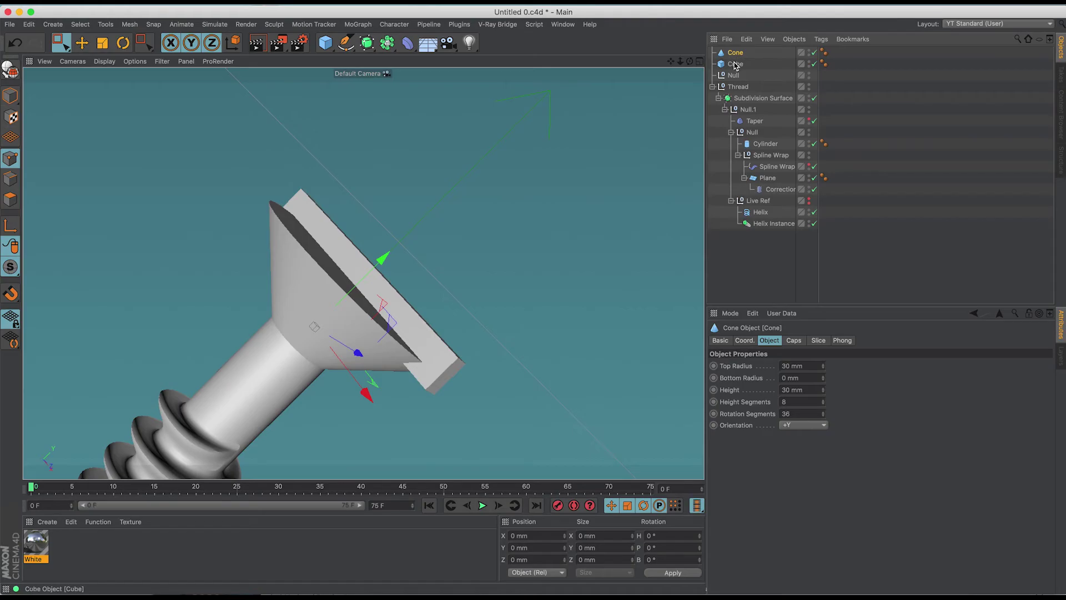
{"action": "left_click", "coordinate": [387, 48]}
{"action": "left_click", "coordinate": [589, 59]}
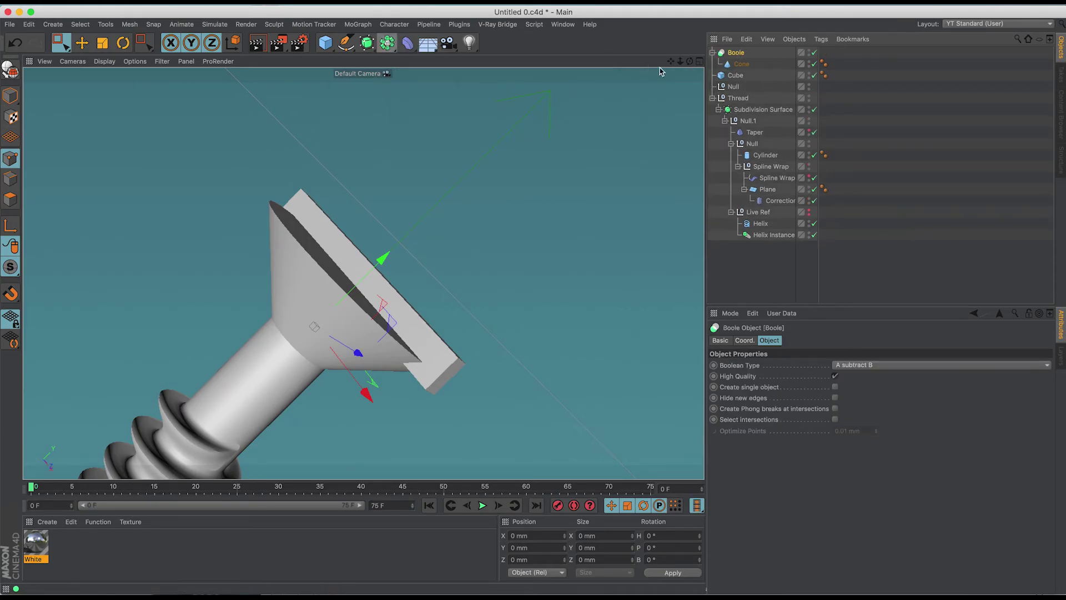
{"action": "left_click", "coordinate": [734, 77]}
{"action": "left_click_drag", "start_coordinate": [736, 73], "coordinate": [738, 71]}
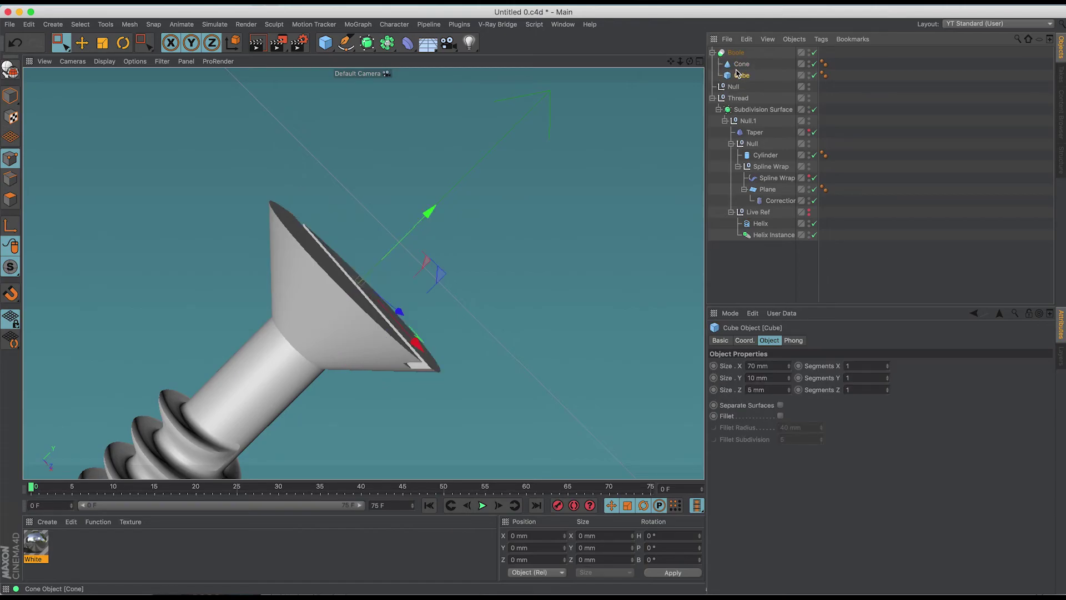
- Set the cone's cap segments to 1 and enable the fillet on its top cap
{"action": "left_click", "coordinate": [739, 65]}
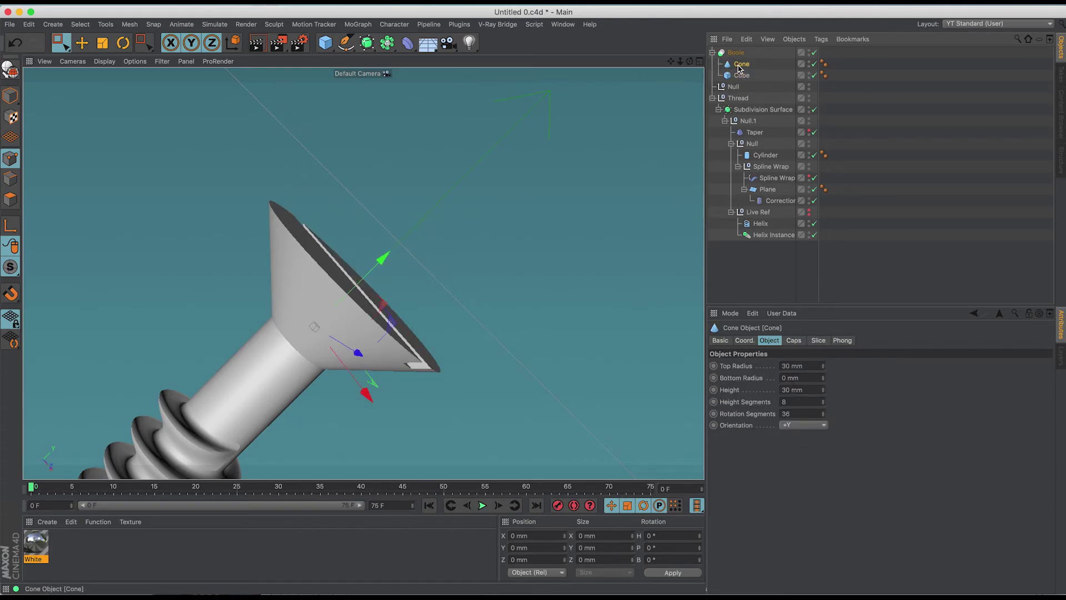
{"action": "left_click", "coordinate": [794, 342]}
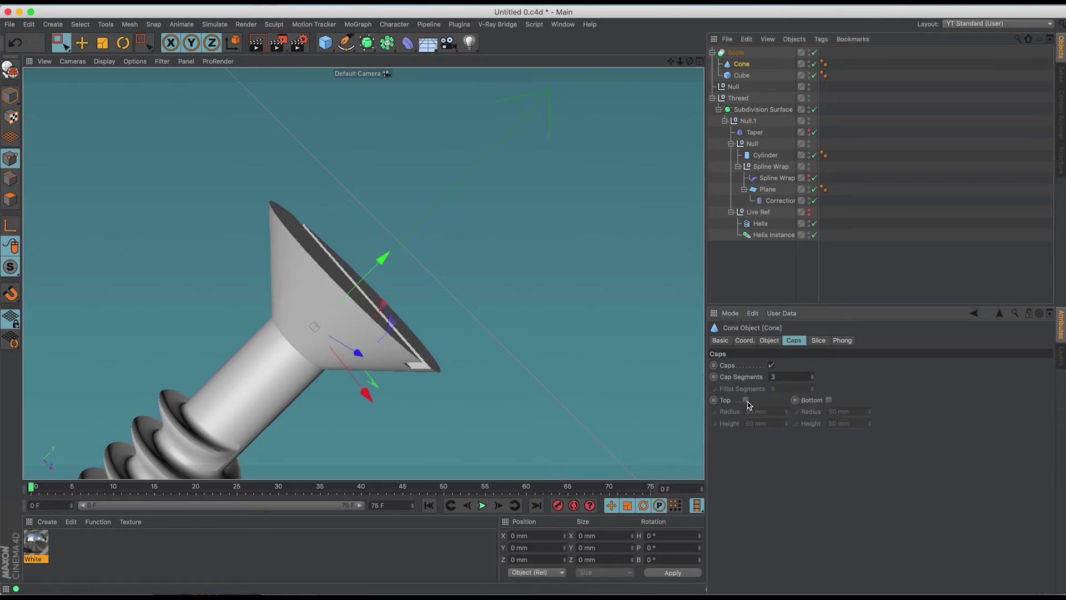
{"action": "double_click", "coordinate": [772, 377]}
{"action": "left_click", "coordinate": [745, 401]}
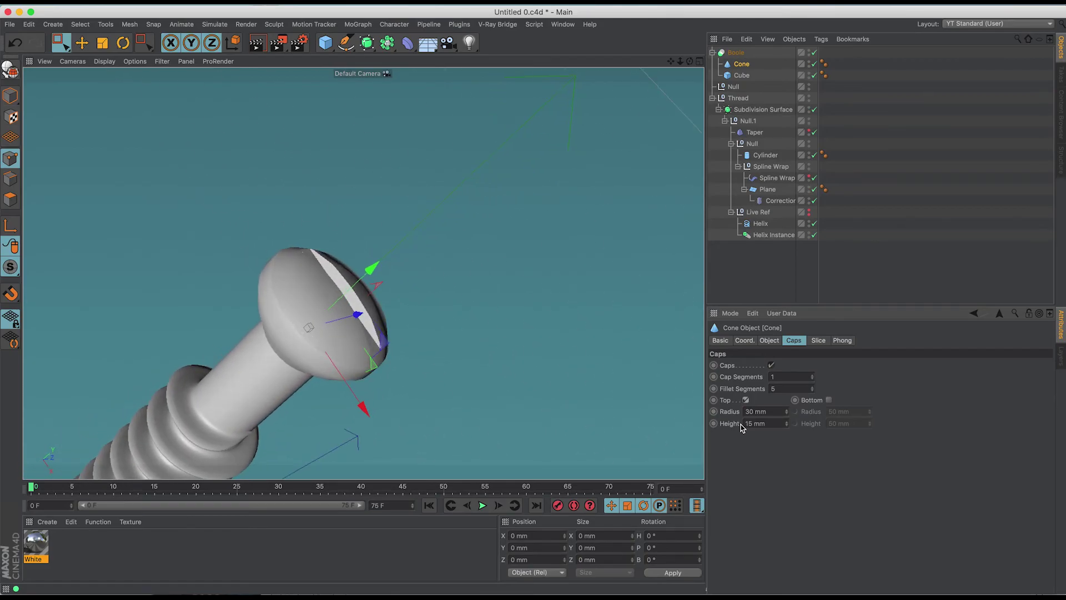
- Set the cone's top fillet to 2 mm radius, 2 mm height and 2 fillet segments, and display the mesh lines in the viewport
{"action": "left_click", "coordinate": [772, 411]}
{"action": "type", "text": "2"}
{"action": "key", "text": "Tab"}
{"action": "type", "text": "2"}
{"action": "key", "text": "Return"}
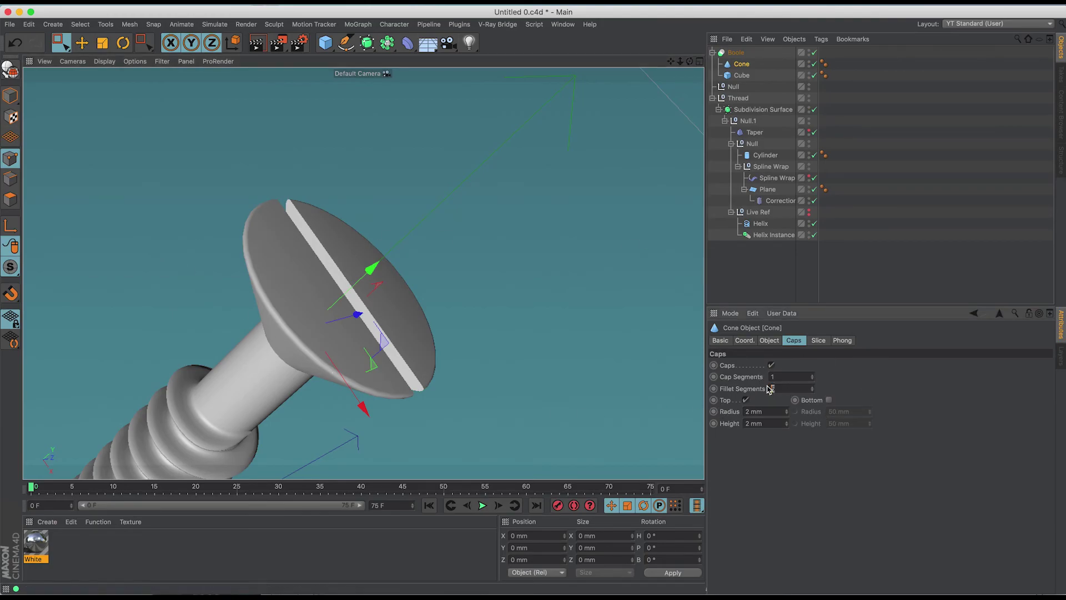
{"action": "type", "text": "2"}
{"action": "key", "text": "Tab"}
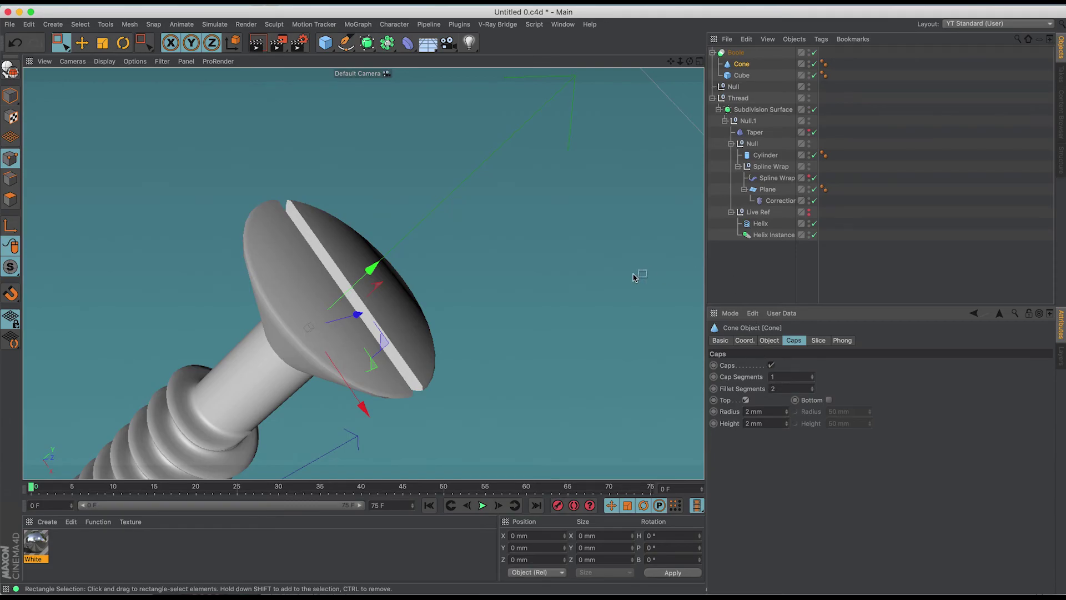
{"action": "key", "text": "n"}
{"action": "key", "text": "b"}
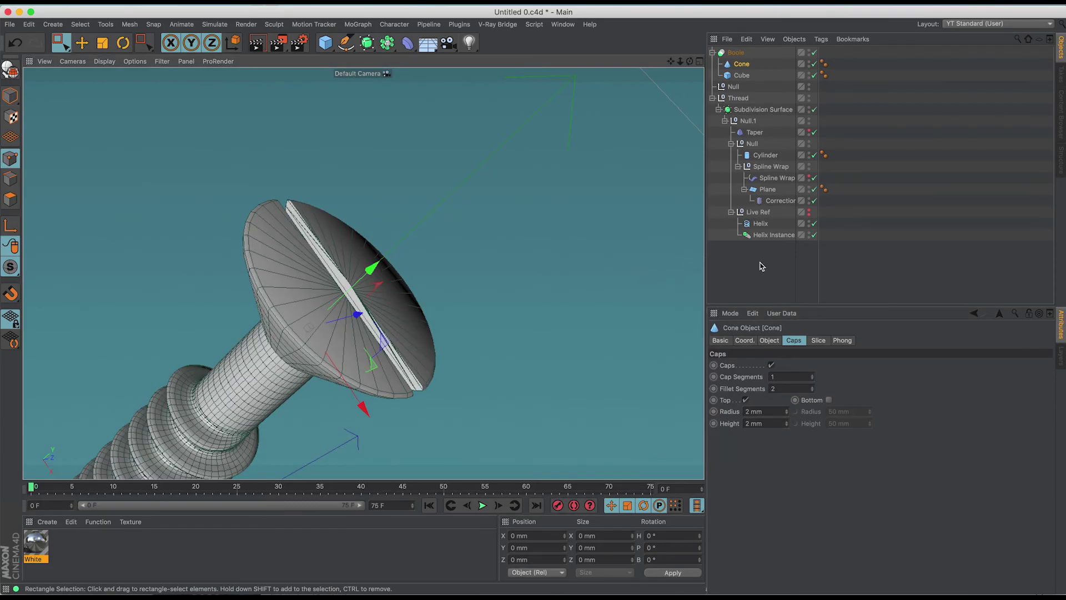
- Collapse the Boole object and rename it Screw Head
{"action": "left_click", "coordinate": [712, 52]}
{"action": "double_click", "coordinate": [738, 54]}
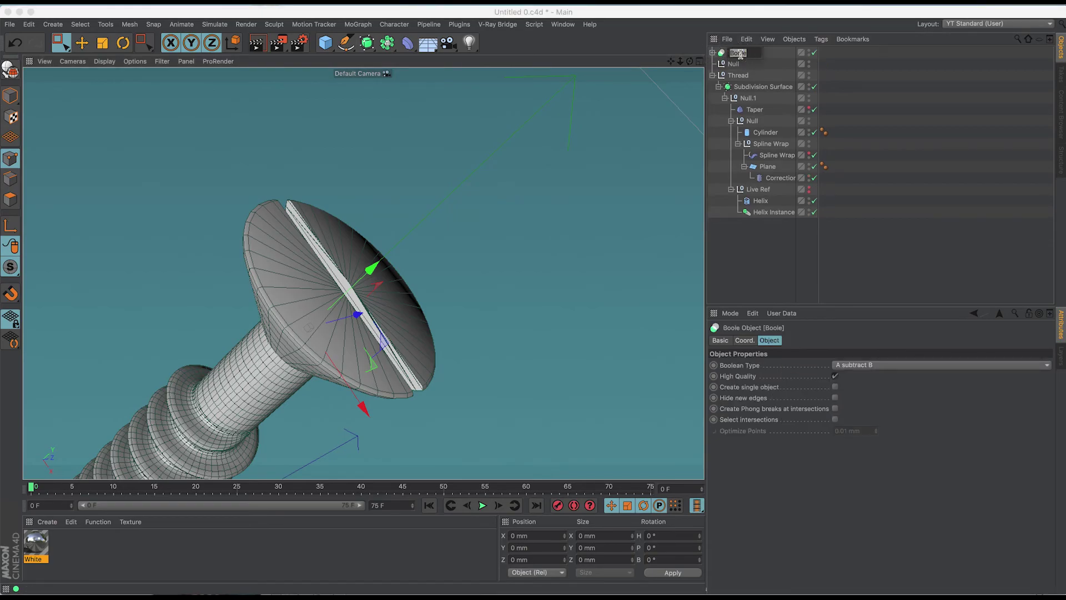
{"action": "type", "text": "Screw Head"}
{"action": "key", "text": "Return"}
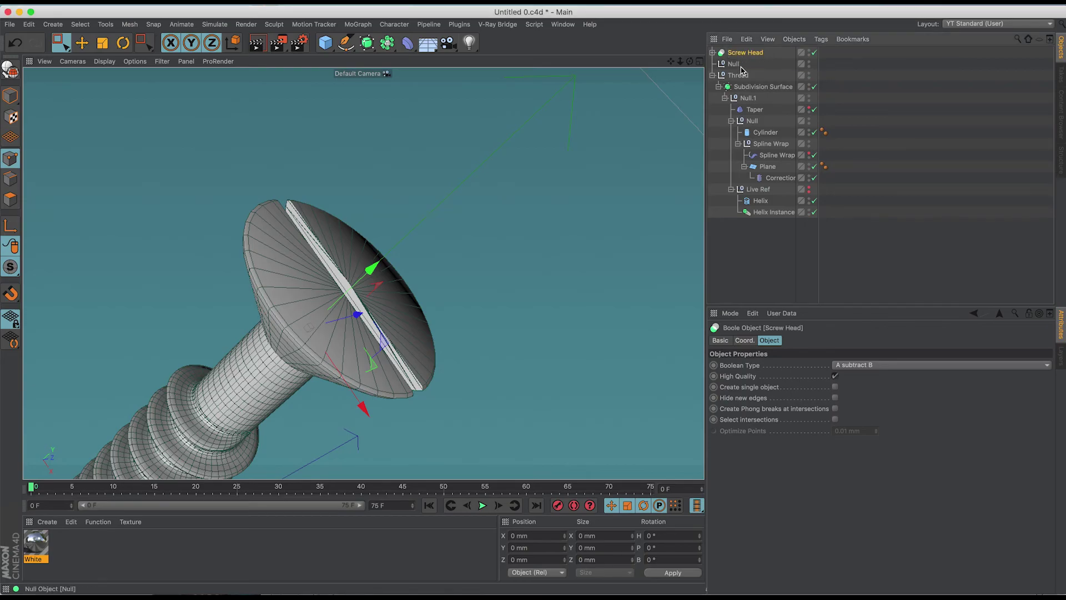
- Nest Screw Head inside Null.1 under the Subdivision Surface, and delete the leftover empty top-level null
{"action": "left_click", "coordinate": [738, 55]}
{"action": "left_click_drag", "start_coordinate": [745, 98], "coordinate": [744, 100]}
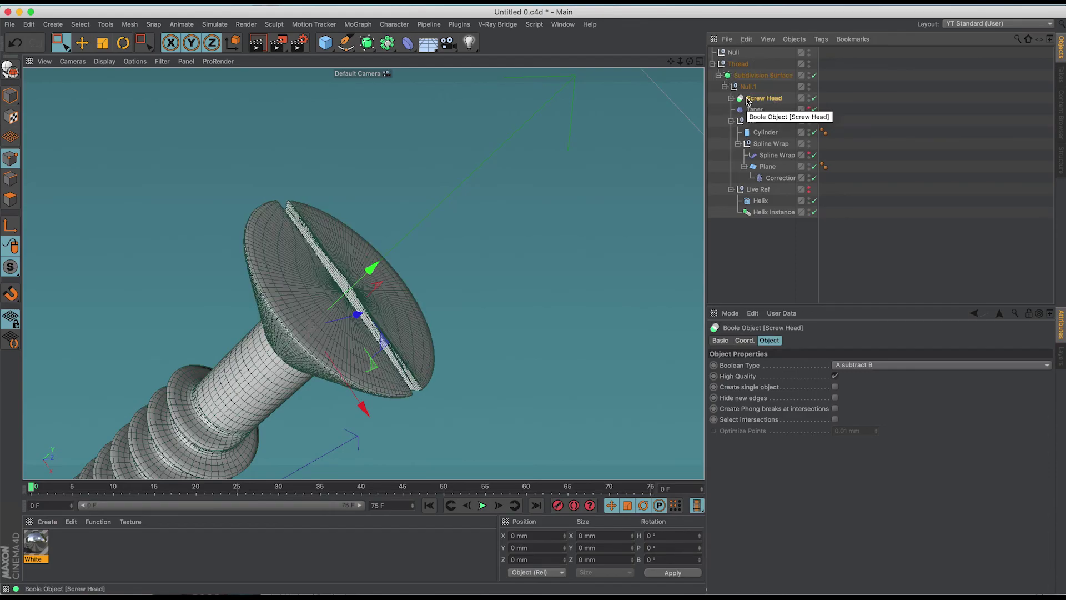
{"action": "left_click", "coordinate": [725, 87]}
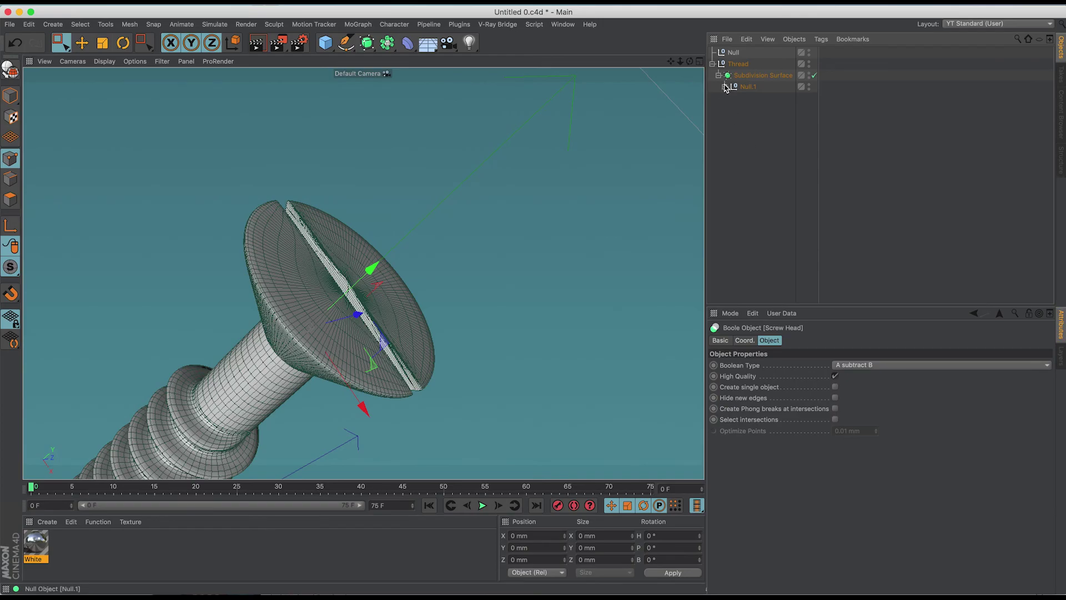
{"action": "left_click", "coordinate": [733, 53]}
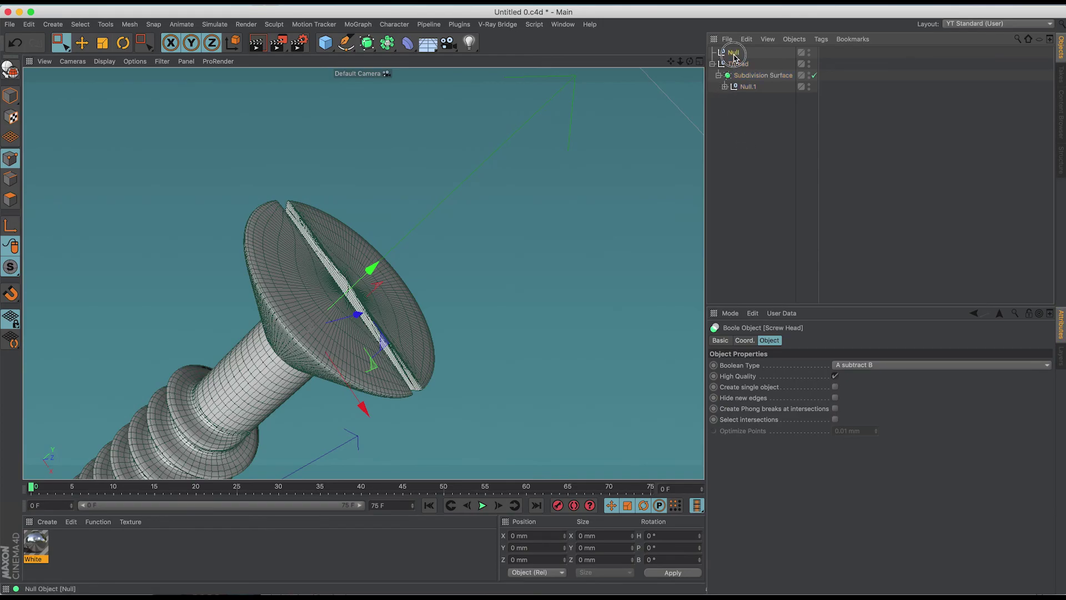
{"action": "key", "text": "Delete"}
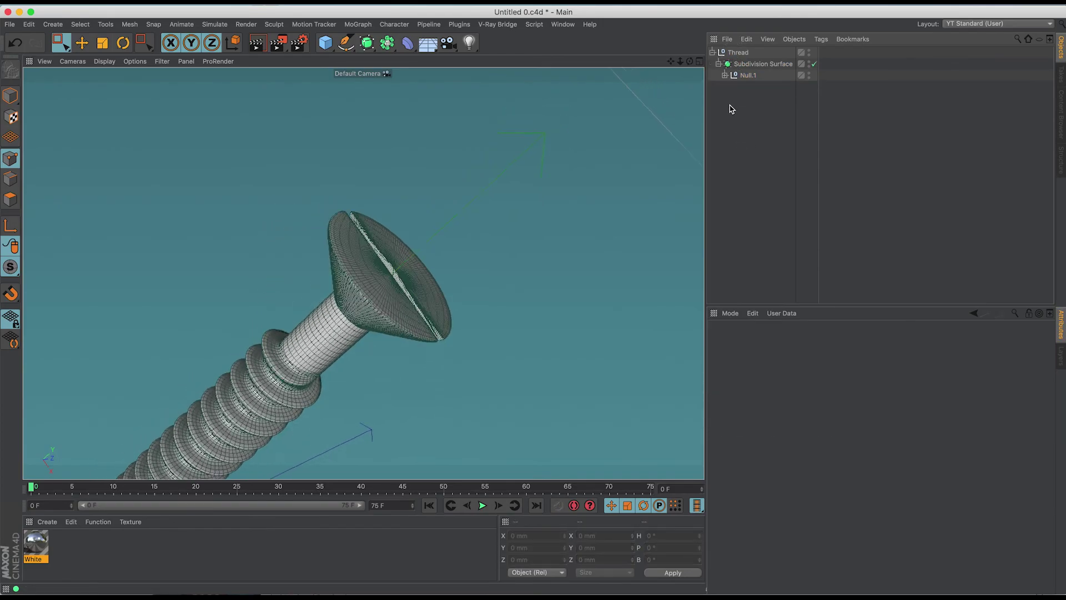
- Display the screw shaded without mesh lines and apply the White material to the Thread null
{"action": "key", "text": "n"}
{"action": "key", "text": "a"}
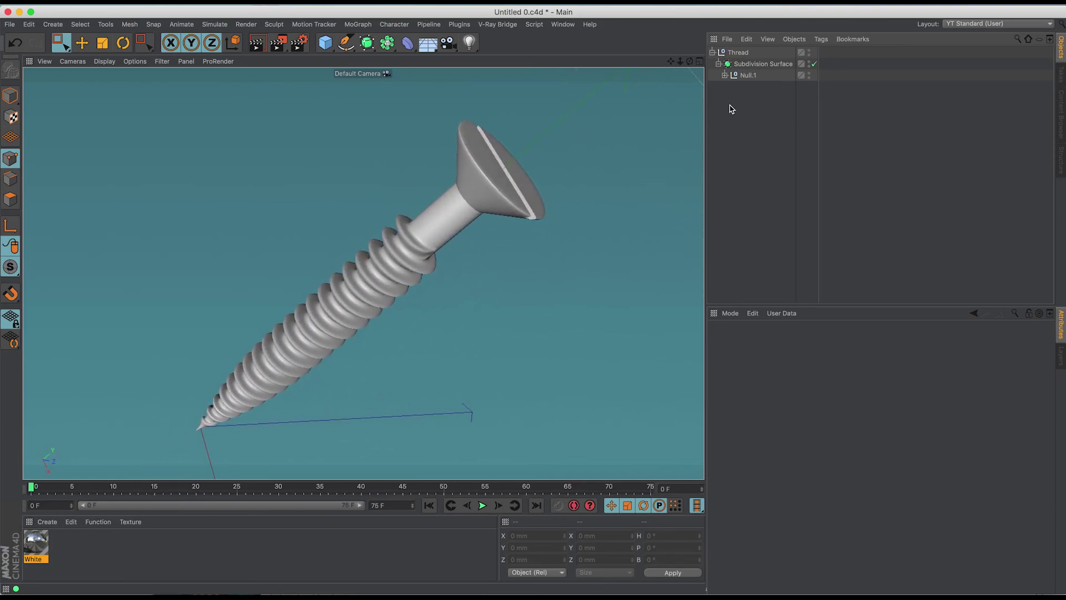
{"action": "left_click_drag", "start_coordinate": [36, 545], "coordinate": [738, 52]}
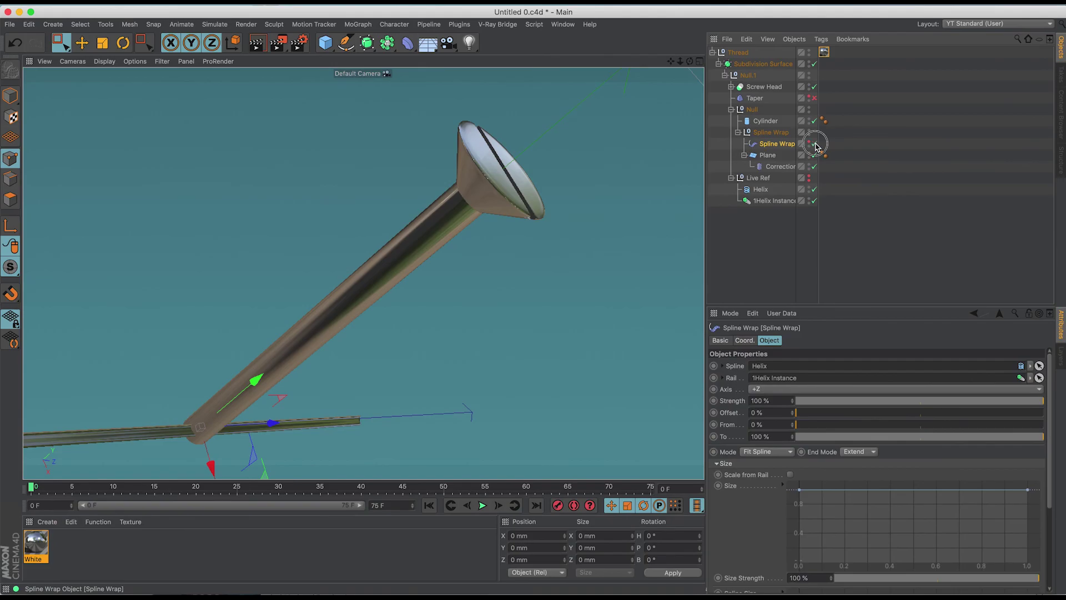
- Re-enable the Spline Wrap and Taper deformers, and collapse the Thread hierarchy
{"action": "left_click", "coordinate": [814, 144]}
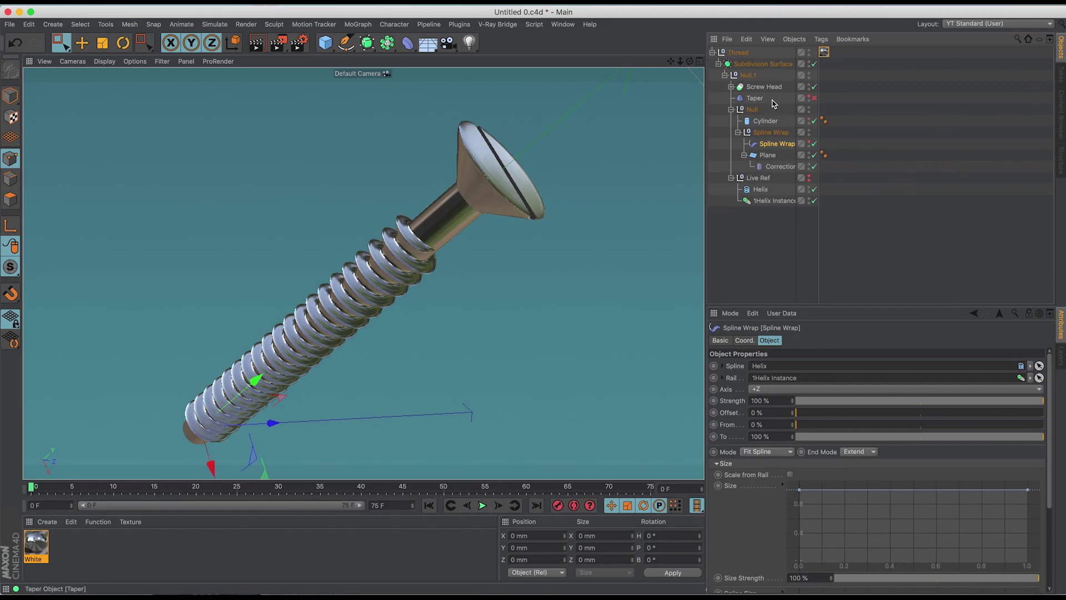
{"action": "left_click", "coordinate": [814, 99]}
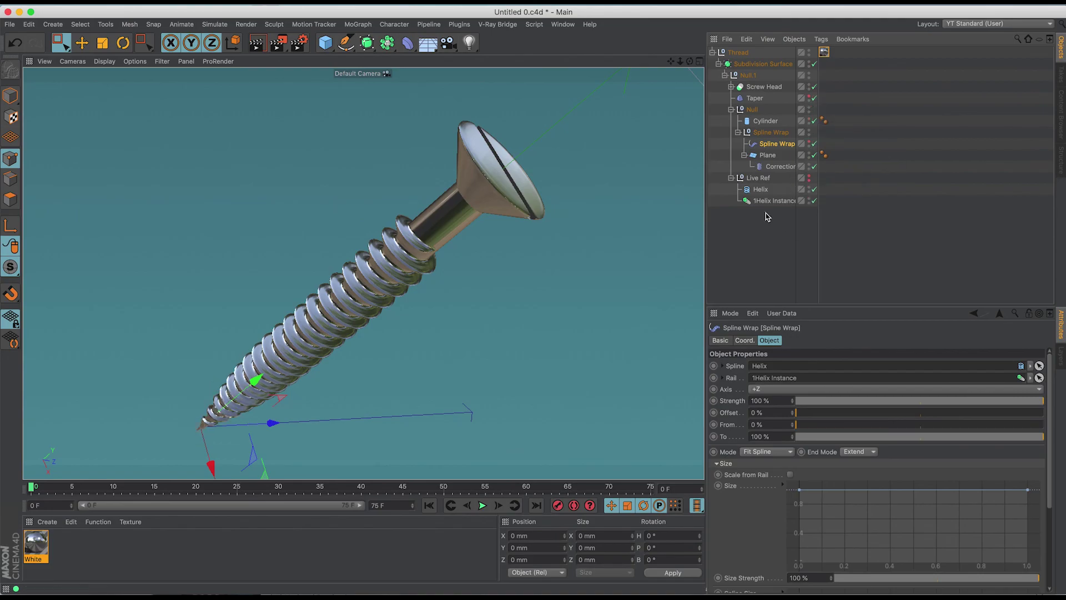
{"action": "left_click", "coordinate": [713, 53]}
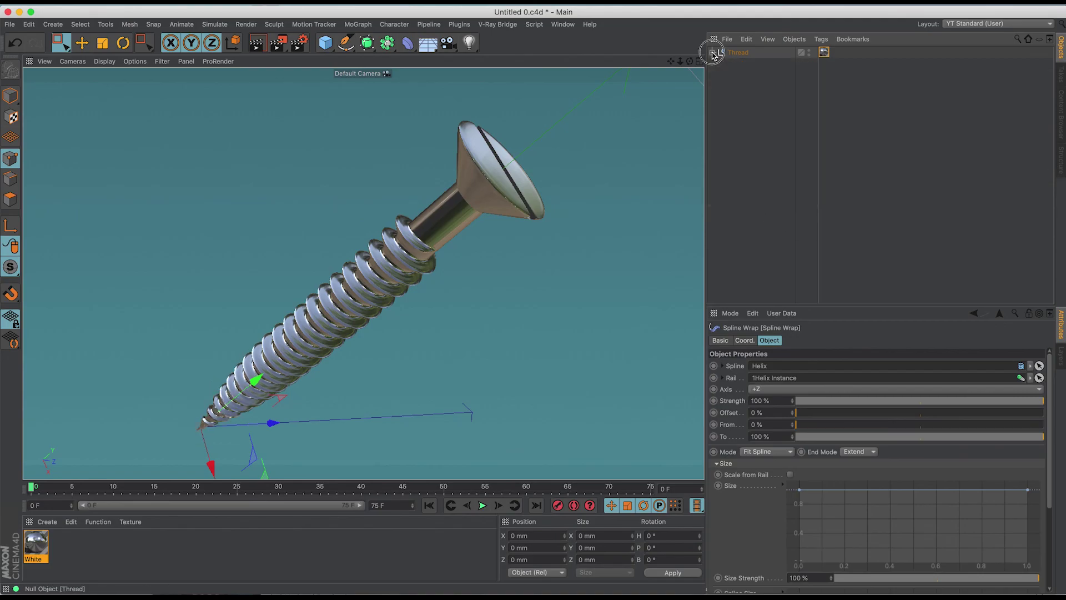
- Deselect everything and display the finished screw with mesh lines to examine its topology
{"action": "left_click", "coordinate": [758, 124]}
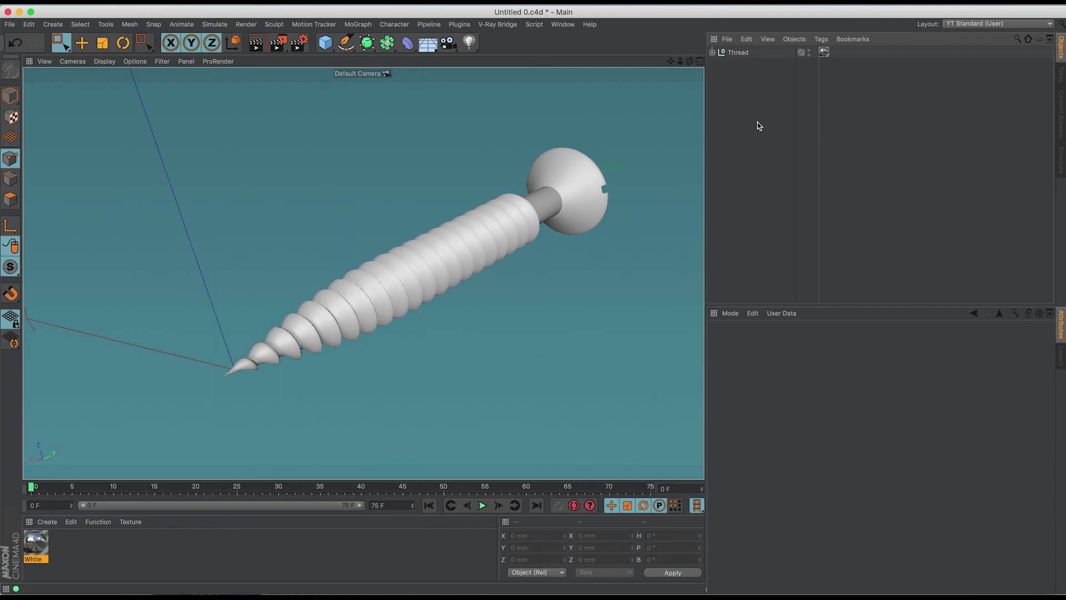
{"action": "key", "text": "n"}
{"action": "key", "text": "b"}
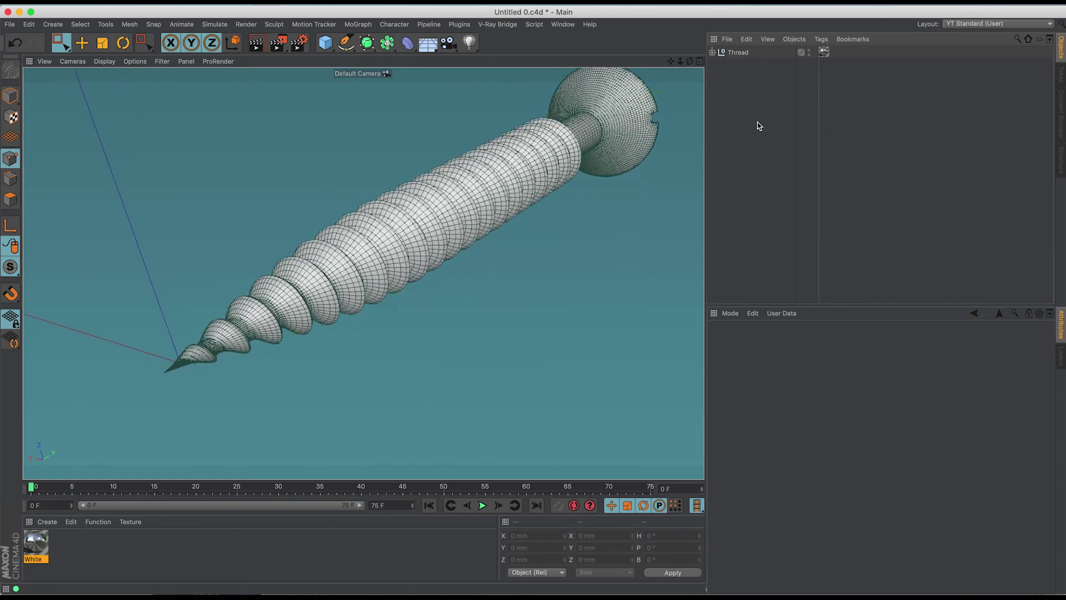